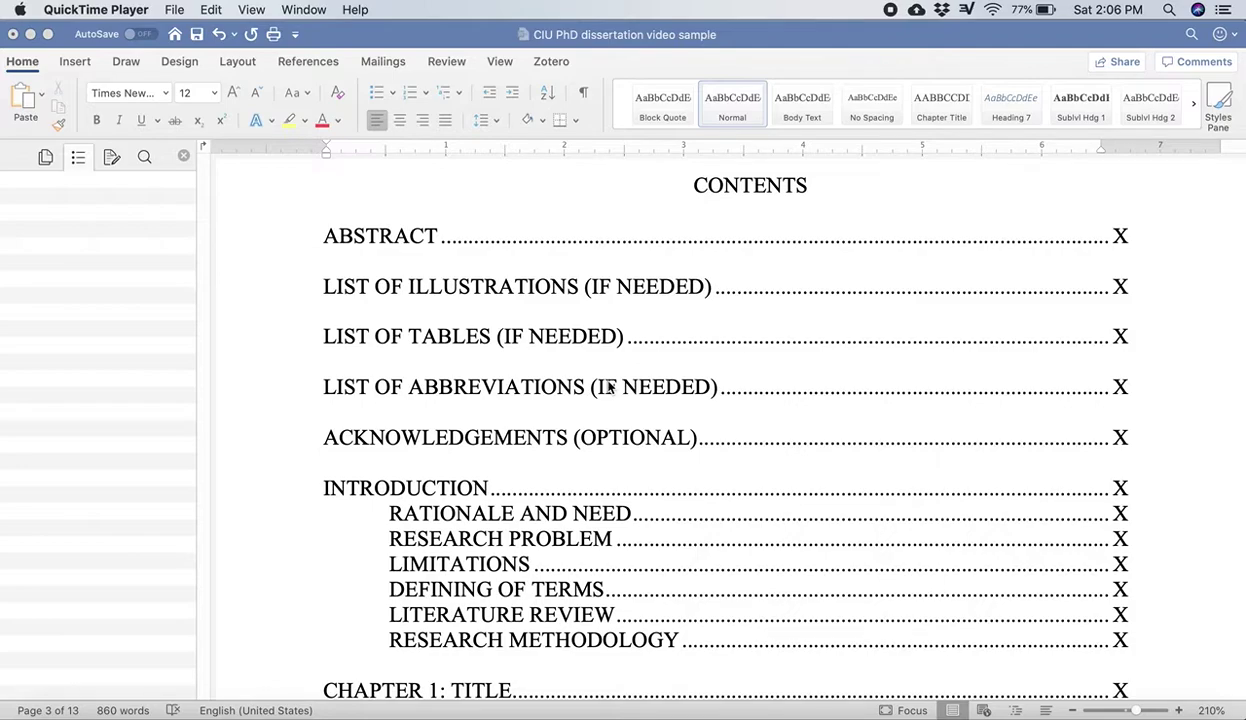
Step: Apply the Chapter Title style to the CONTENTS heading above the table of contents
click(686, 36)
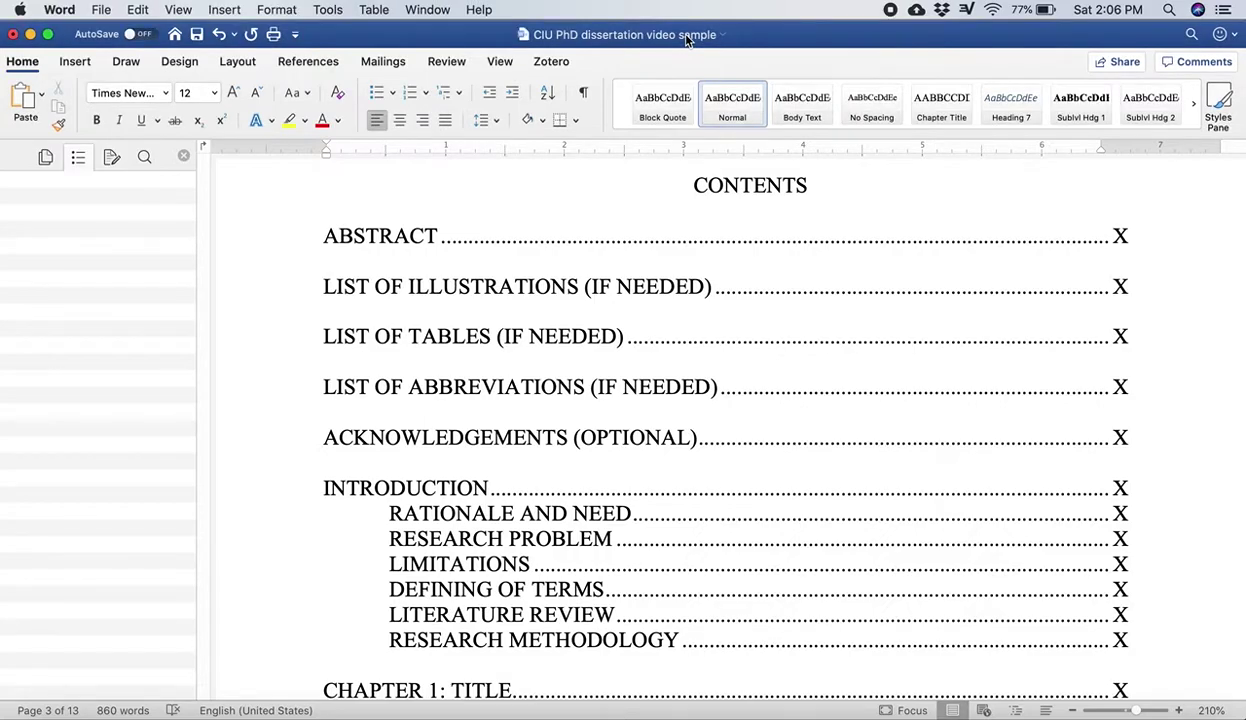
scroll(717, 311, up, 3)
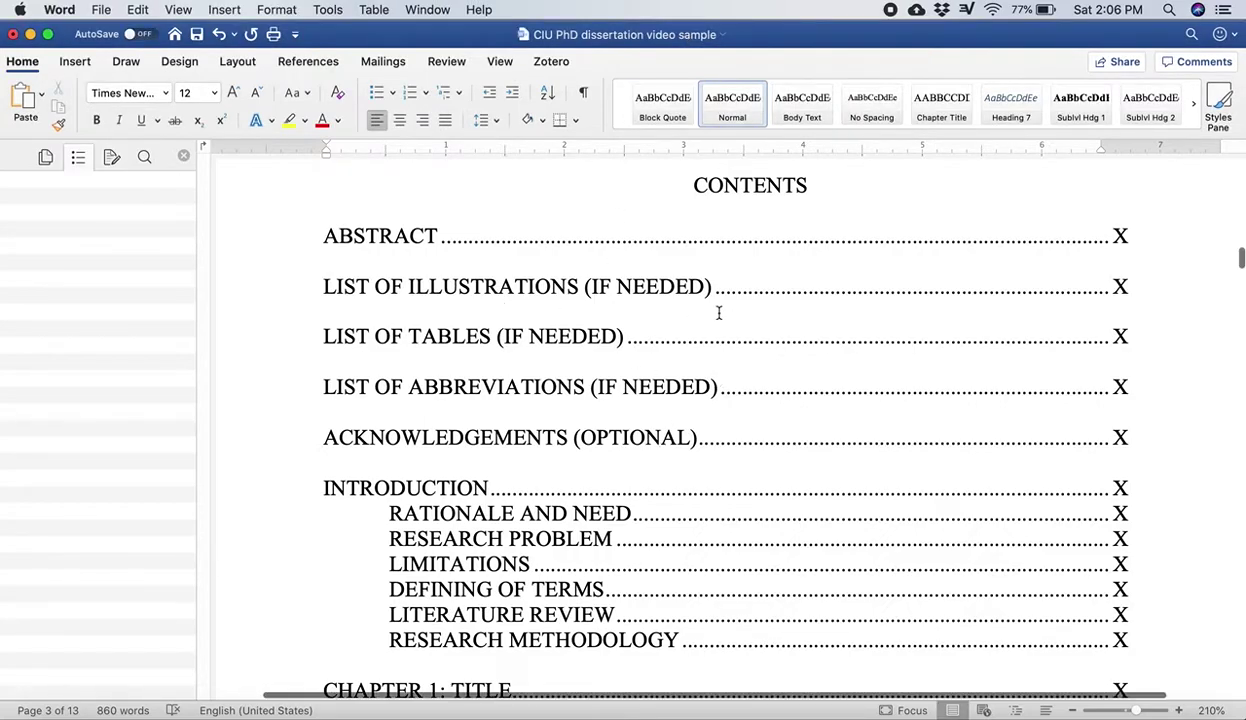
scroll(718, 313, up, 5)
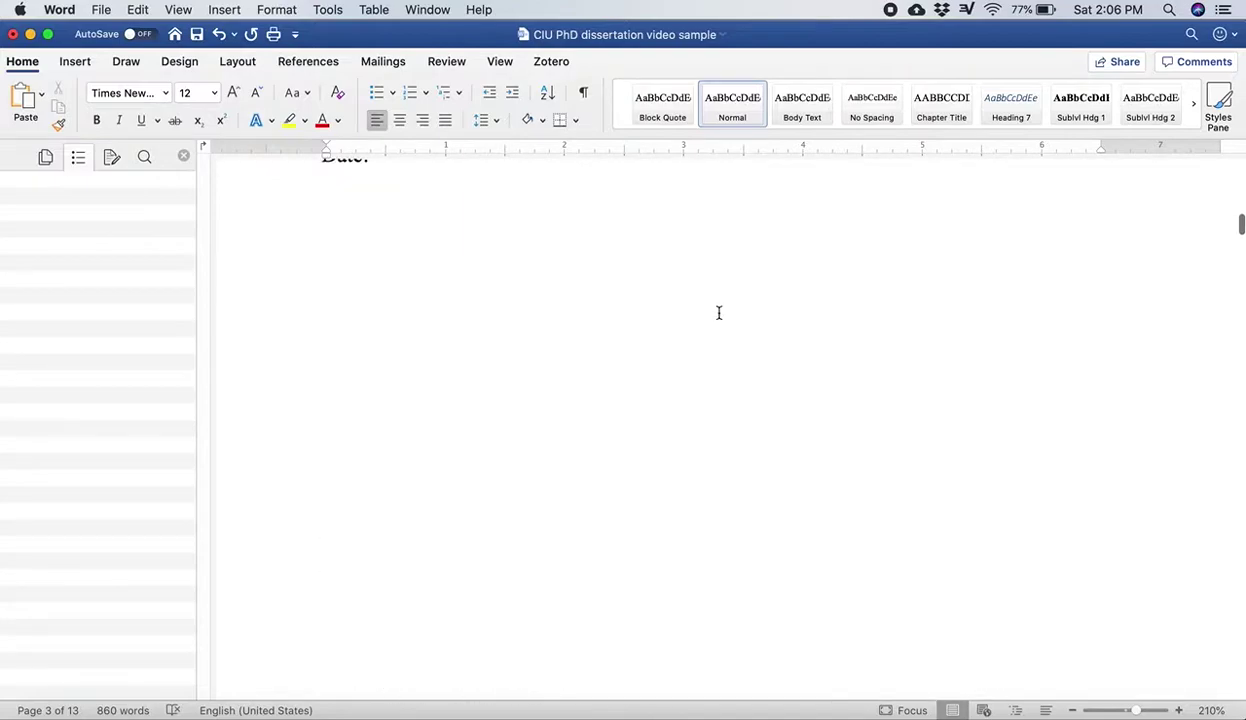
scroll(718, 313, down, 10)
scroll(718, 313, down, 5)
scroll(718, 313, up, 15)
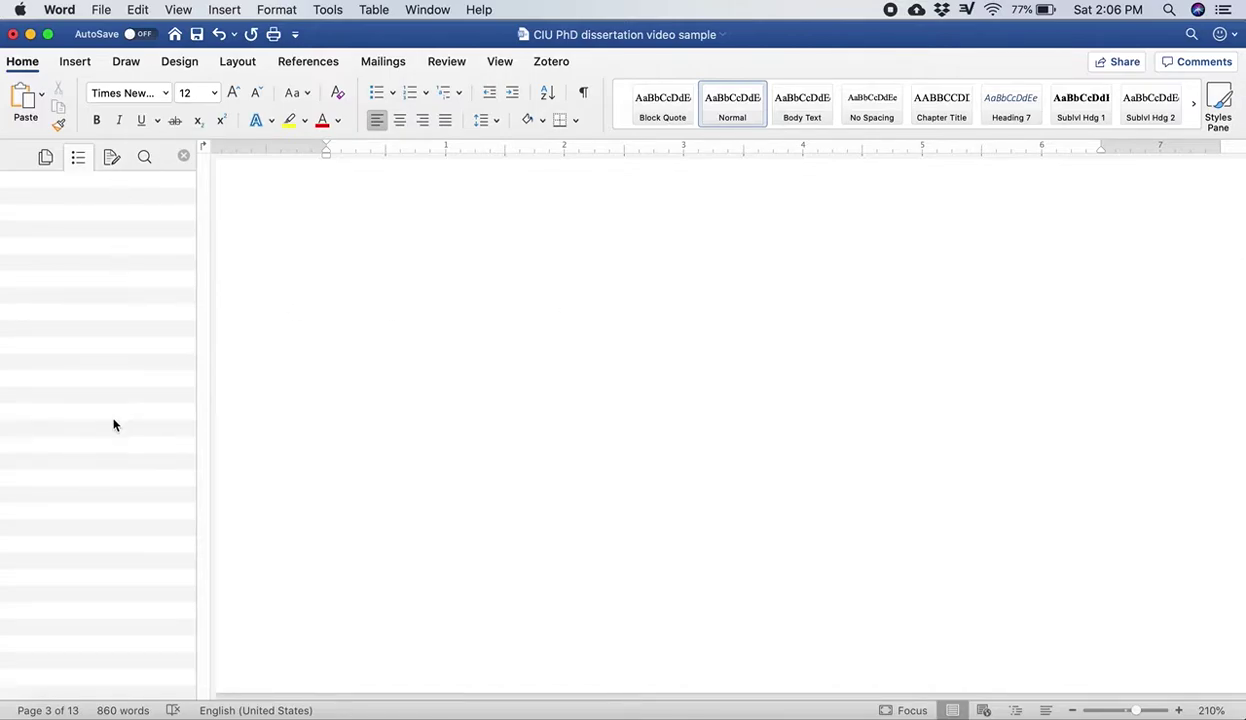
scroll(598, 425, up, 10)
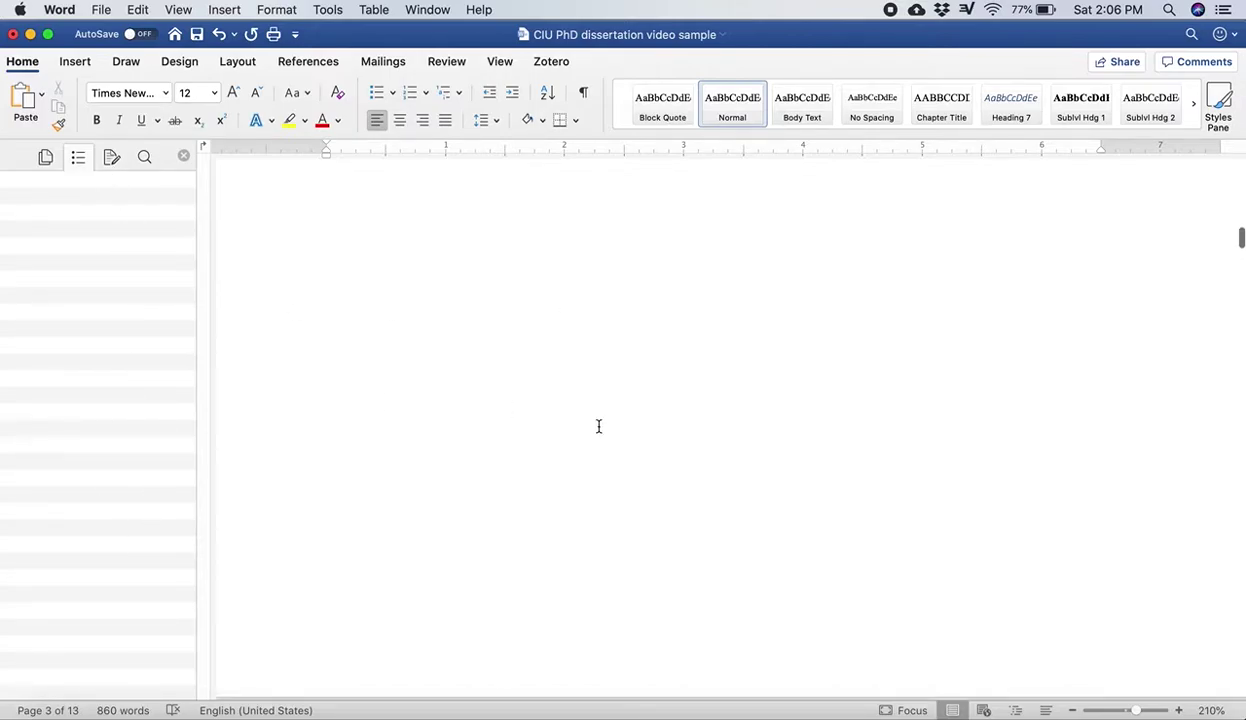
scroll(598, 426, down, 10)
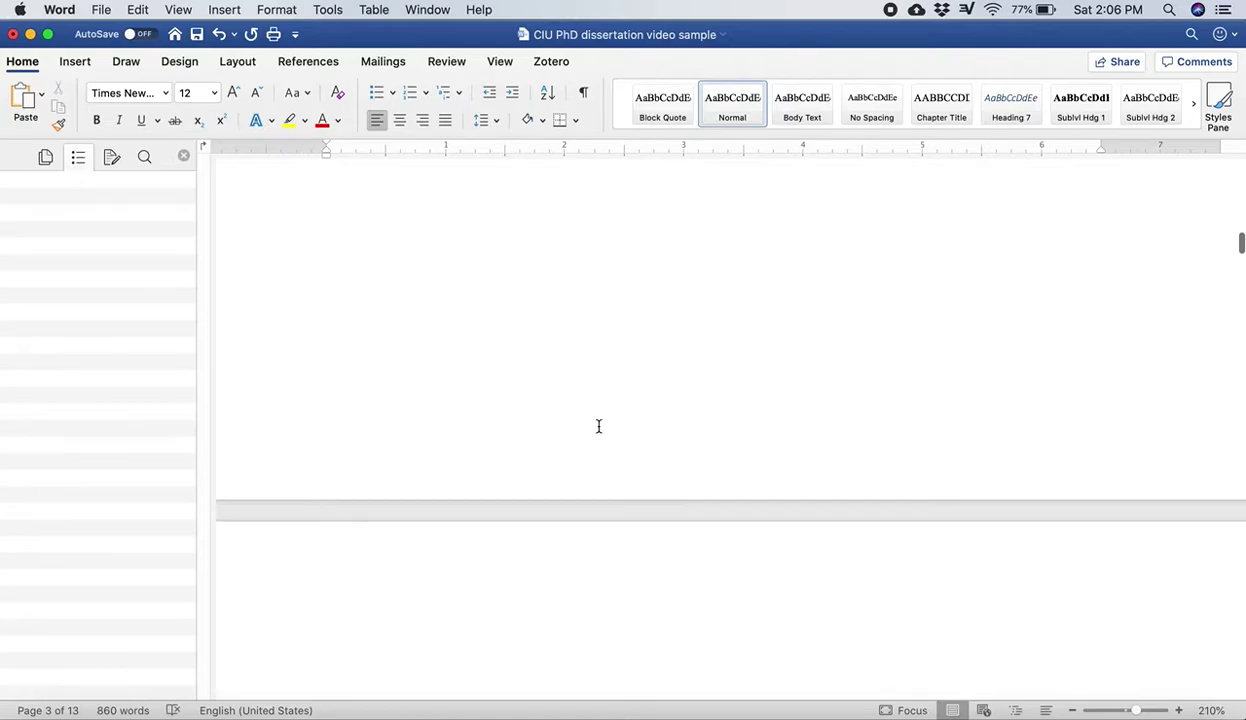
scroll(598, 426, down, 2)
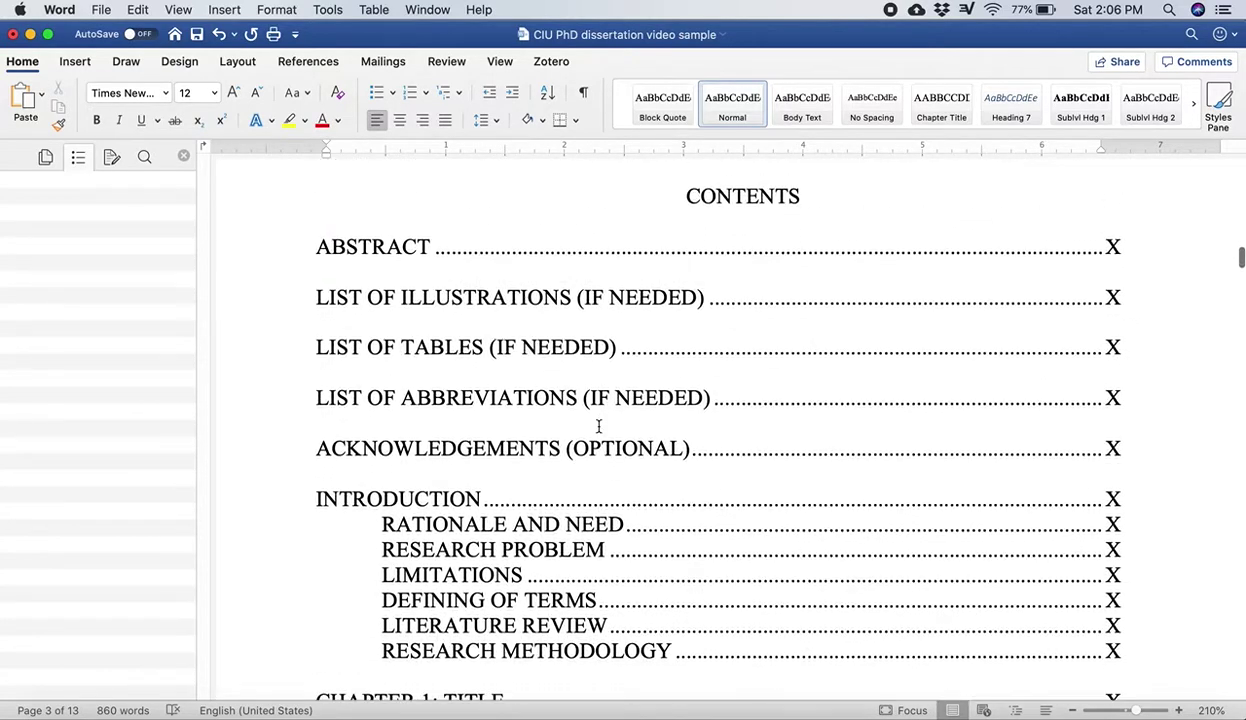
double_click(722, 198)
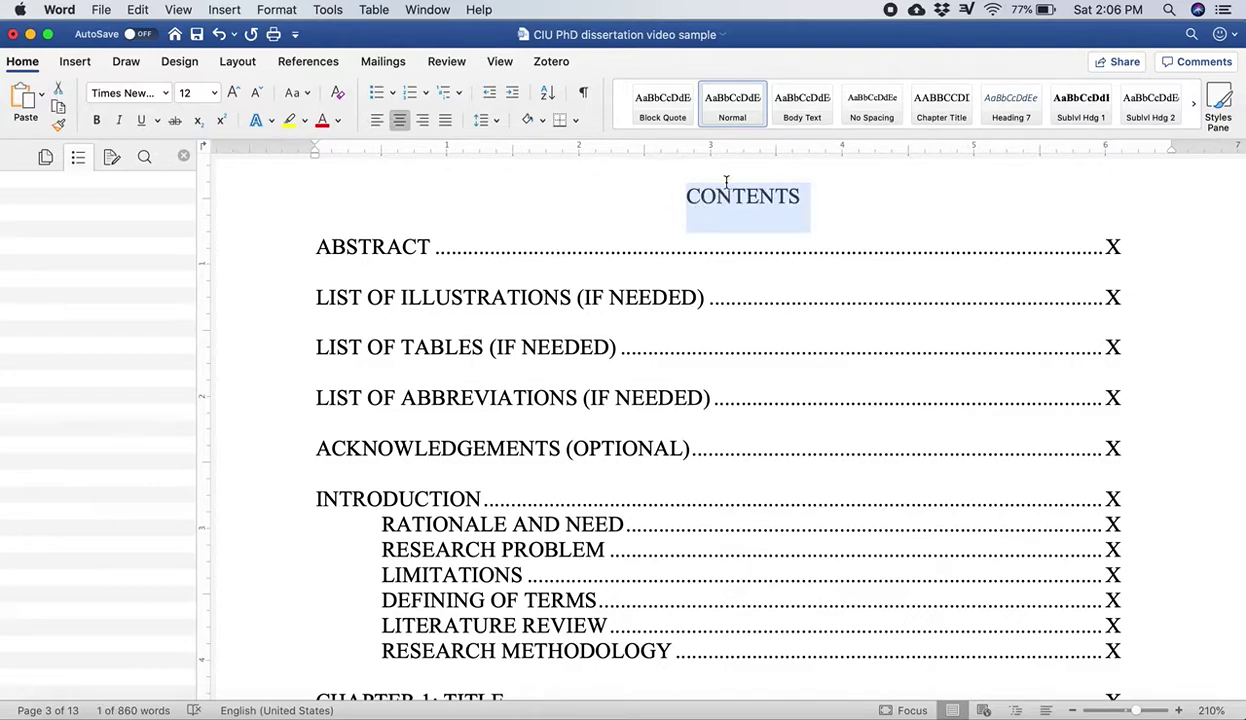
click(935, 115)
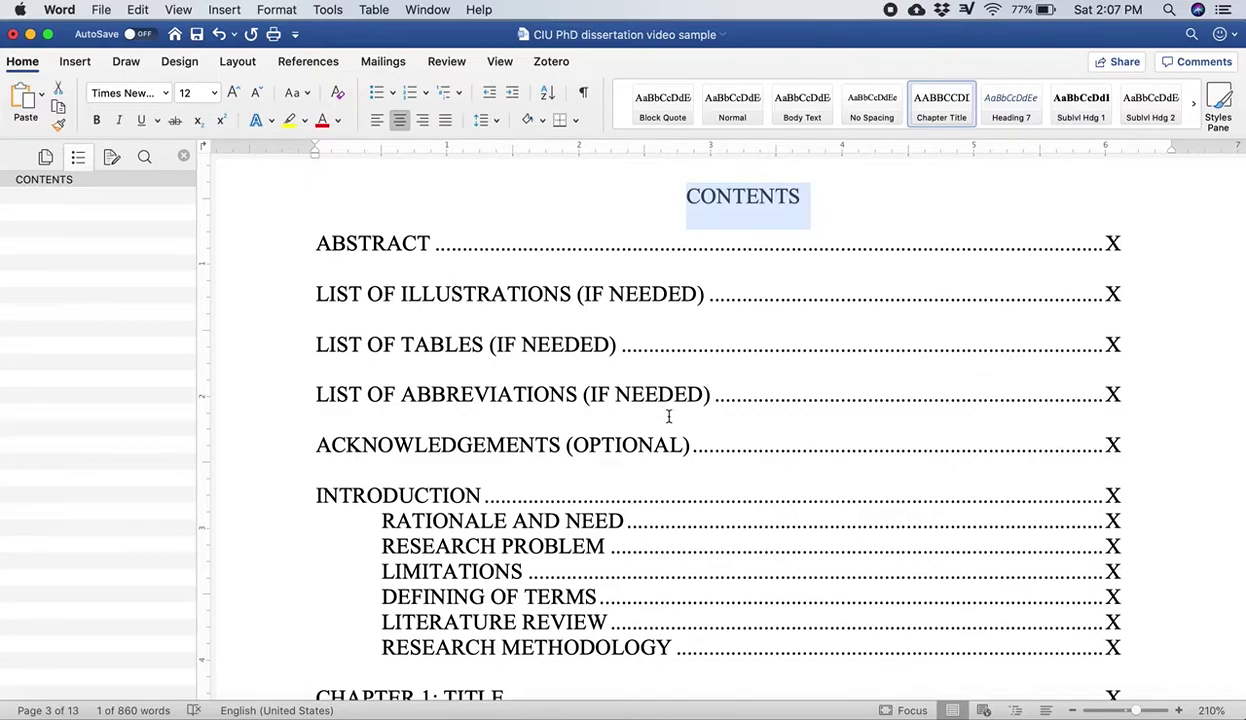
Step: Apply the Chapter Title style to the ABSTRACT and LIST OF ILLUSTRATIONS (IF NECESSARY) page headings
scroll(669, 416, down, 10)
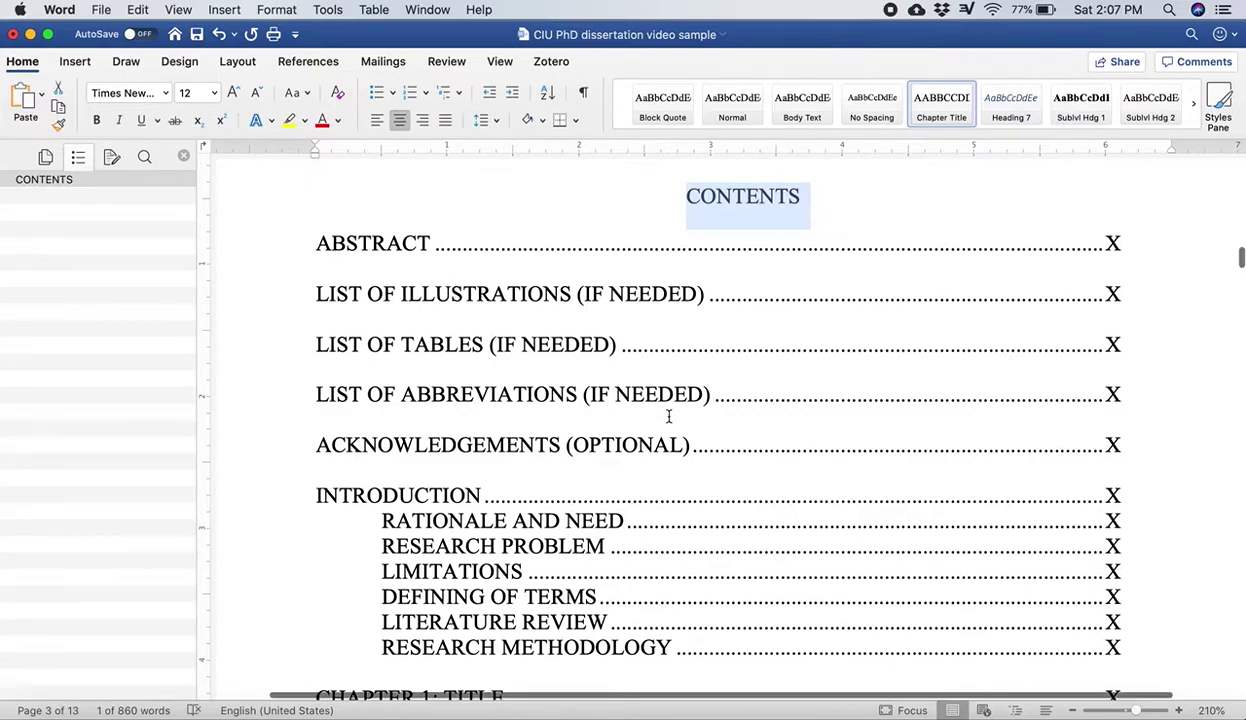
scroll(669, 416, down, 5)
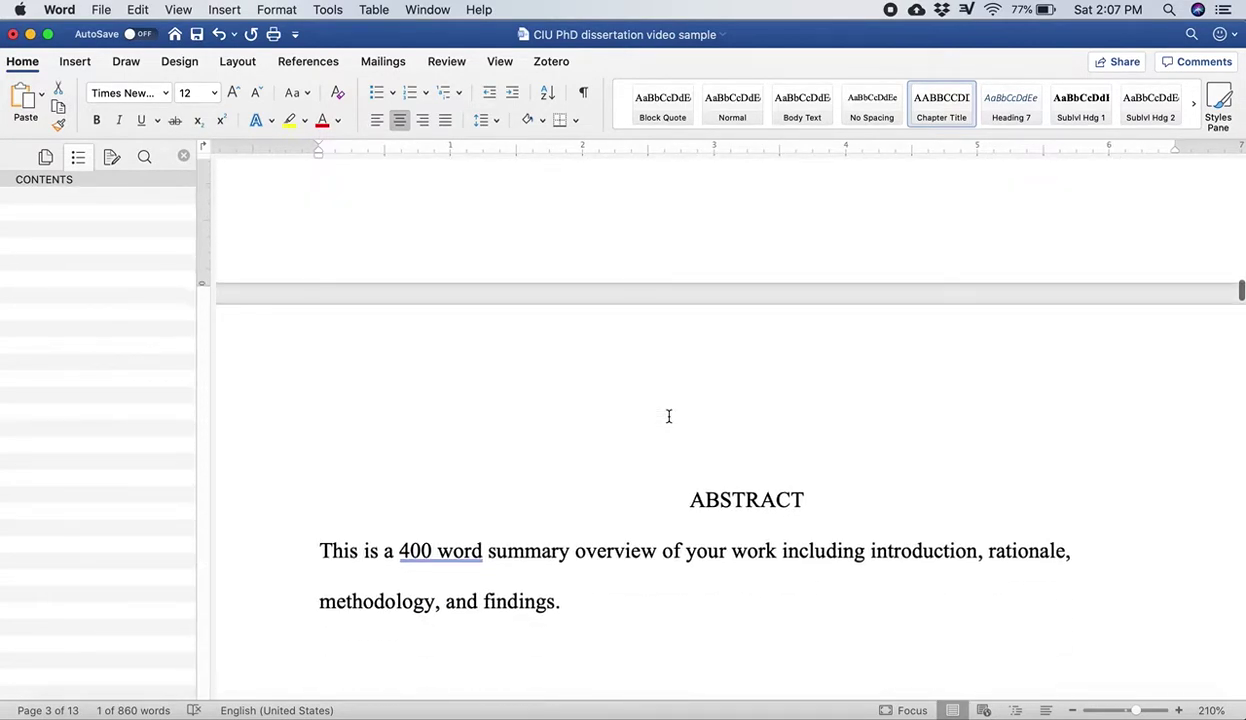
double_click(735, 323)
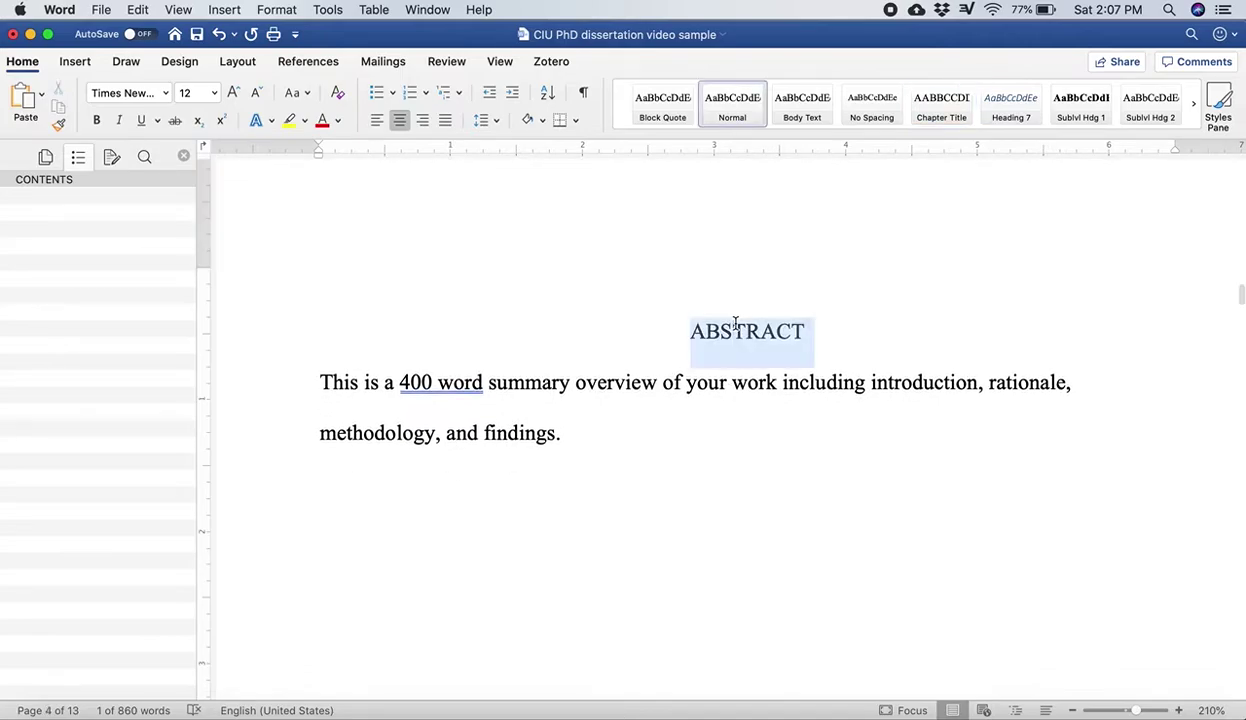
click(941, 108)
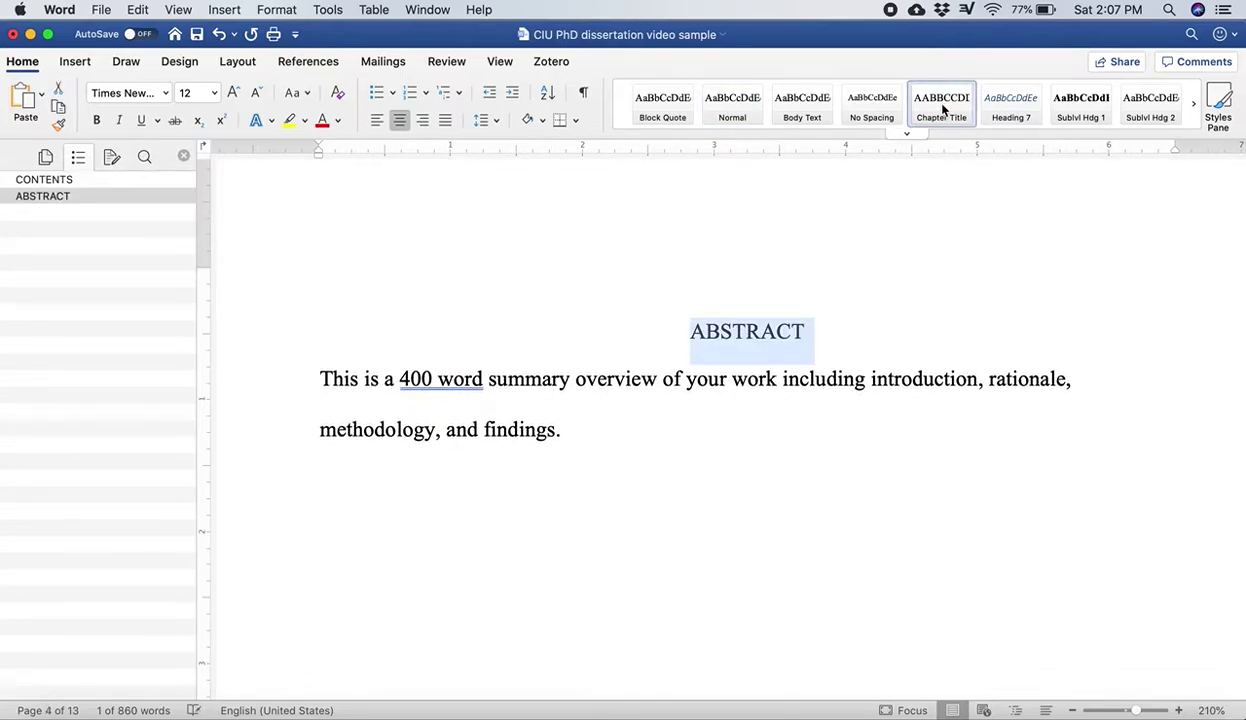
scroll(736, 420, down, 8)
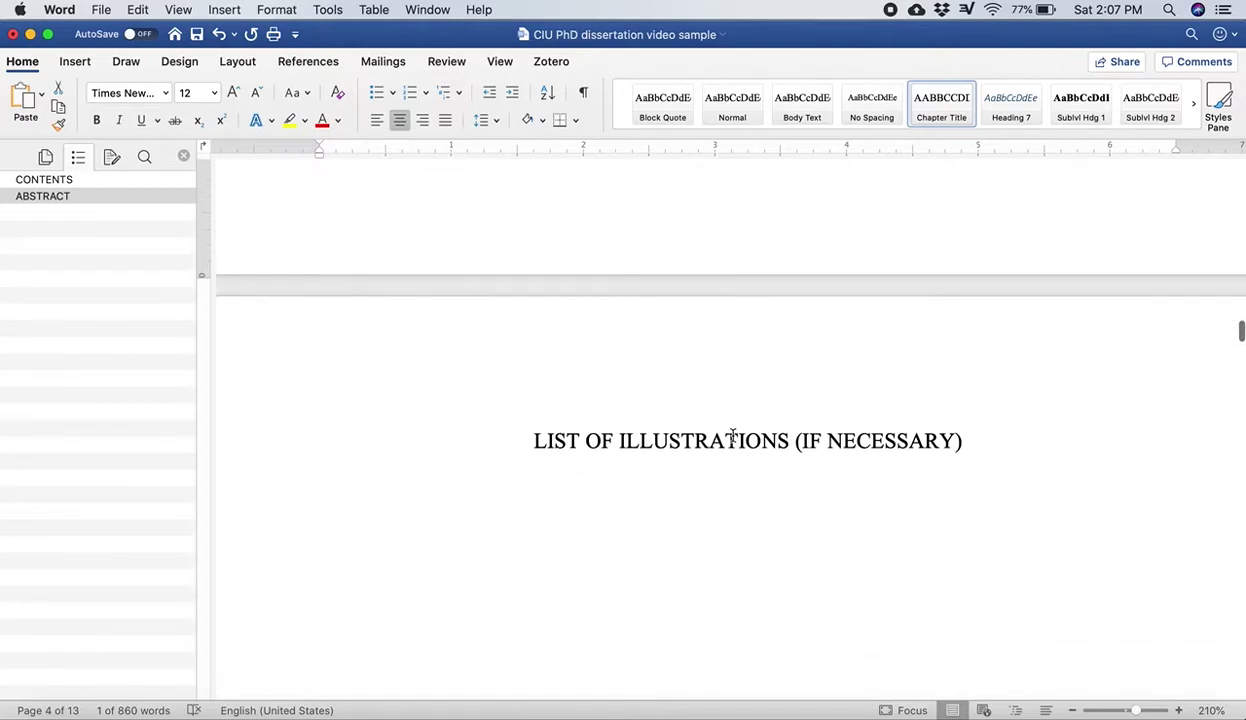
drag(966, 427, 559, 406)
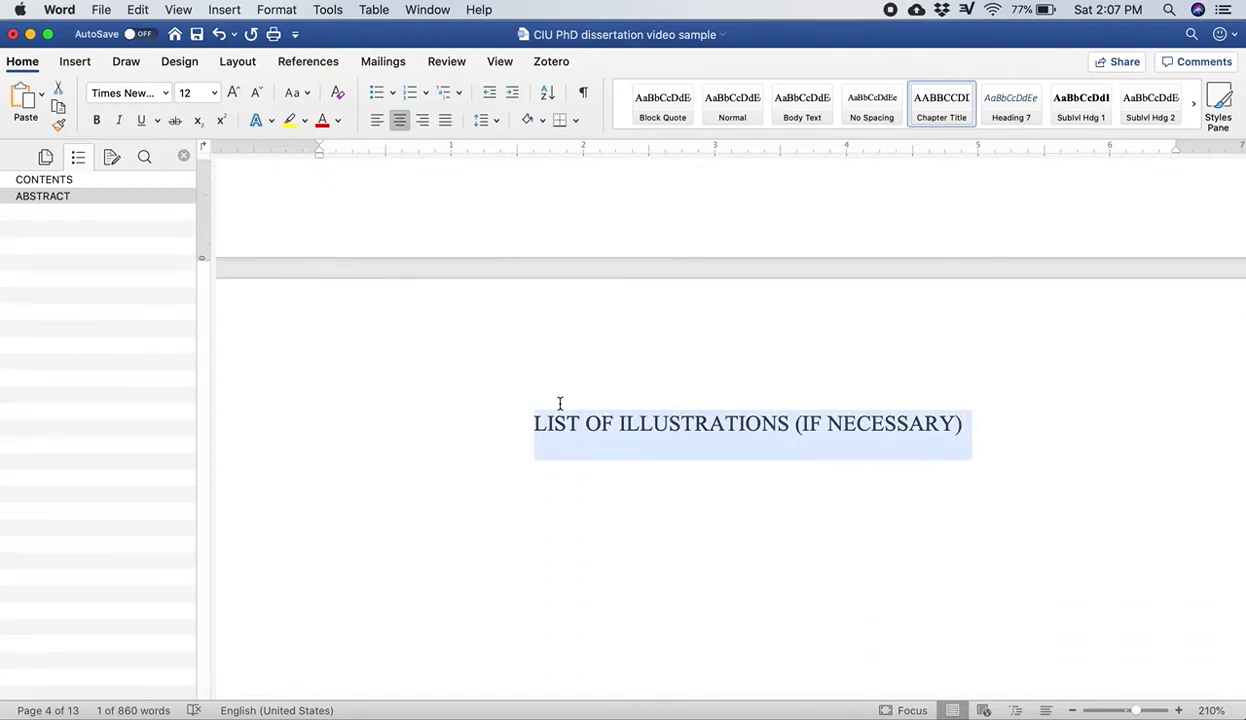
click(940, 102)
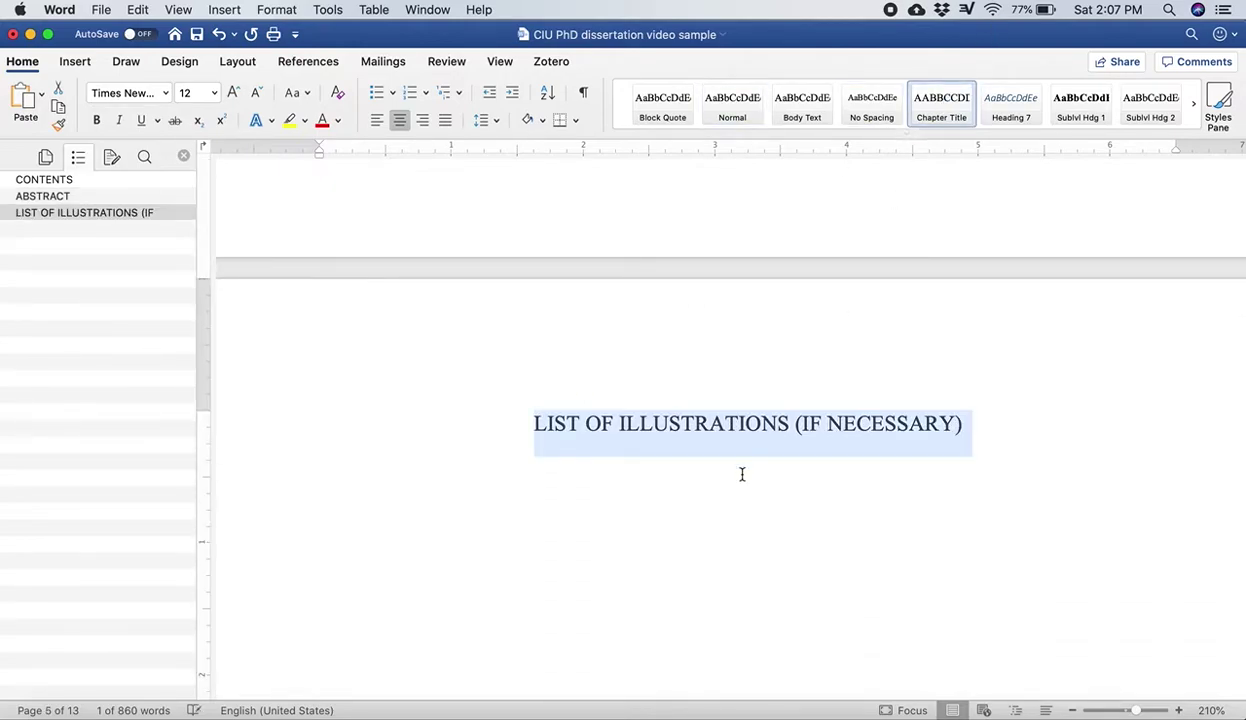
Step: Apply the Chapter Title style to the LIST OF TABLES (IF NECESSARY) and LIST OF ABBREVIATIONS (IF NECESSARY) page headings
scroll(741, 473, down, 5)
scroll(741, 473, down, 5)
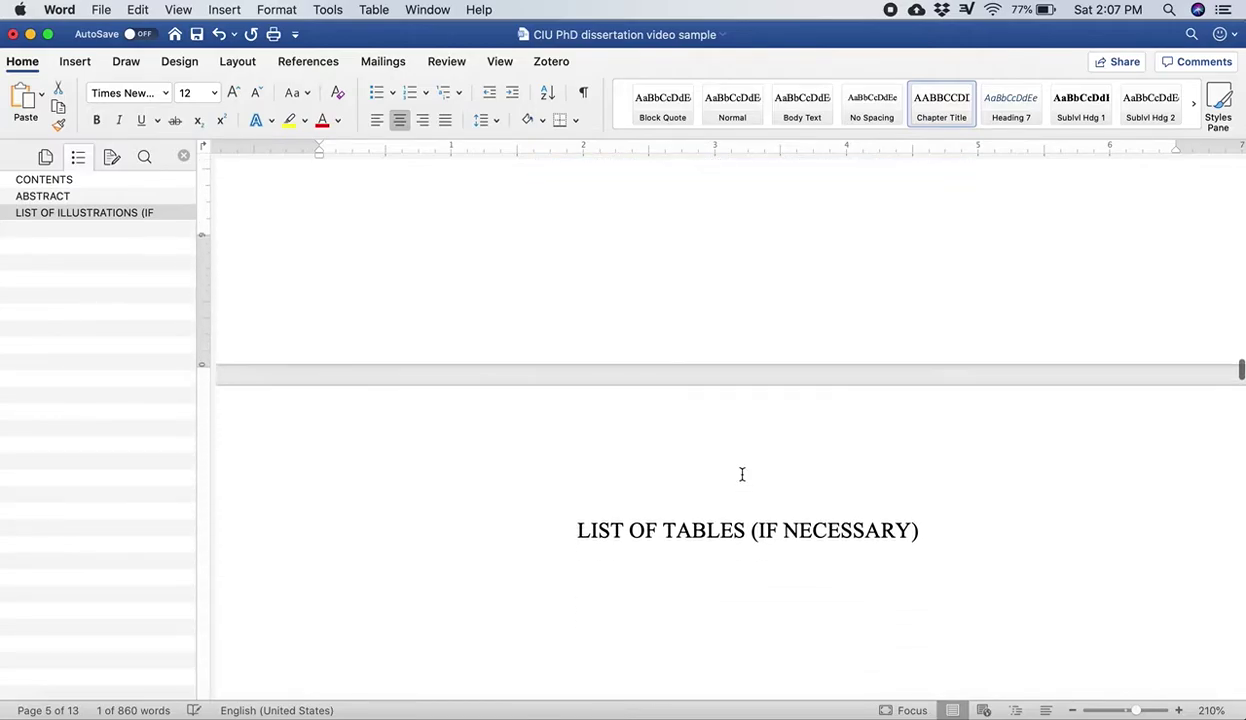
drag(928, 421, 576, 420)
click(941, 110)
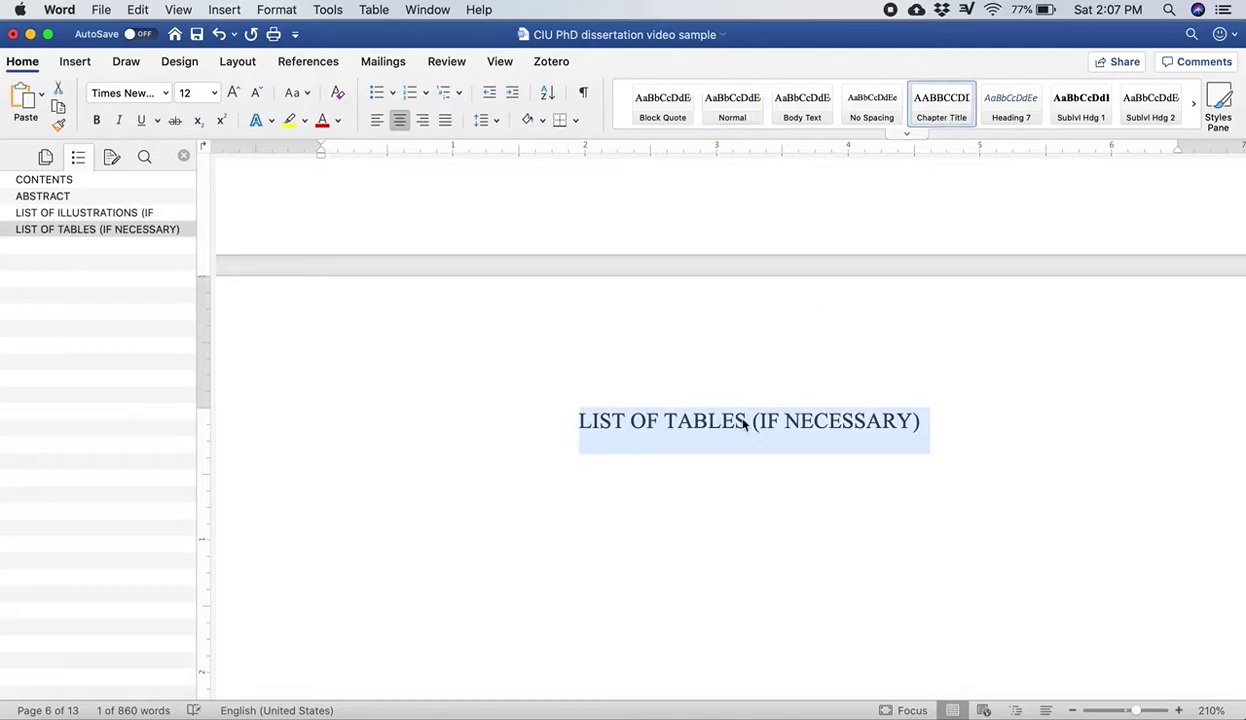
scroll(701, 500, down, 5)
scroll(701, 500, down, 5)
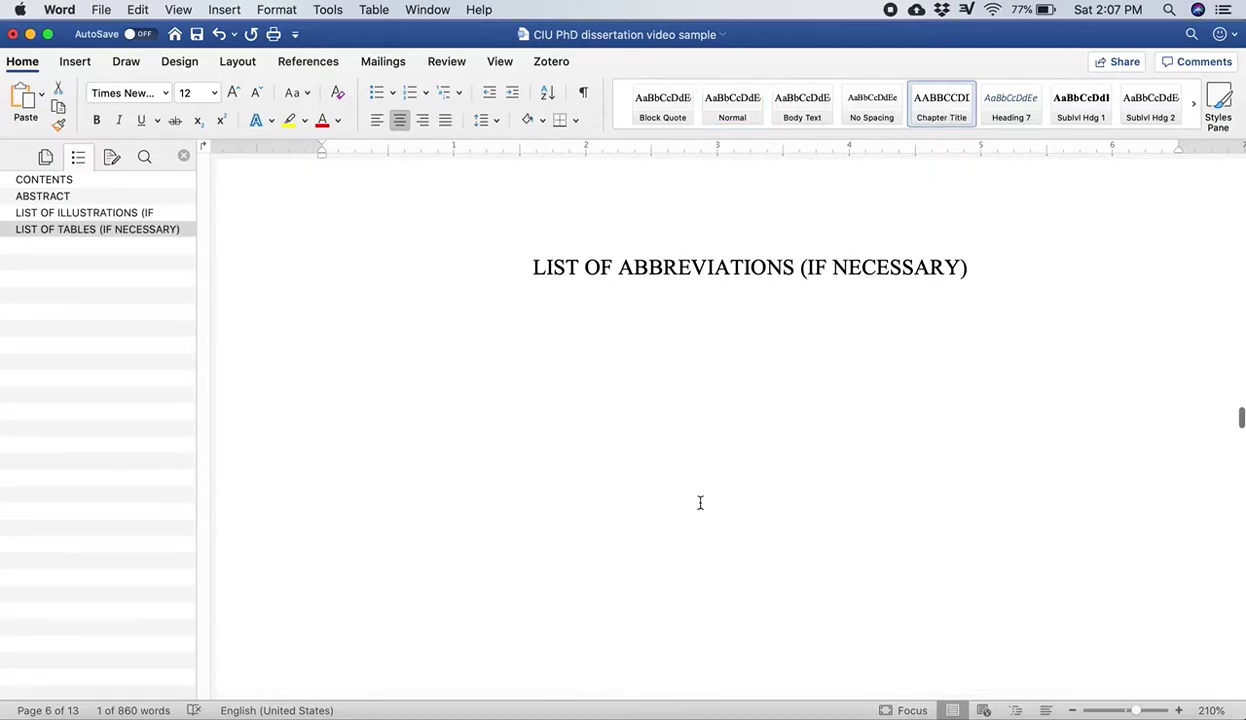
scroll(1000, 400, up, 2)
drag(983, 421, 563, 408)
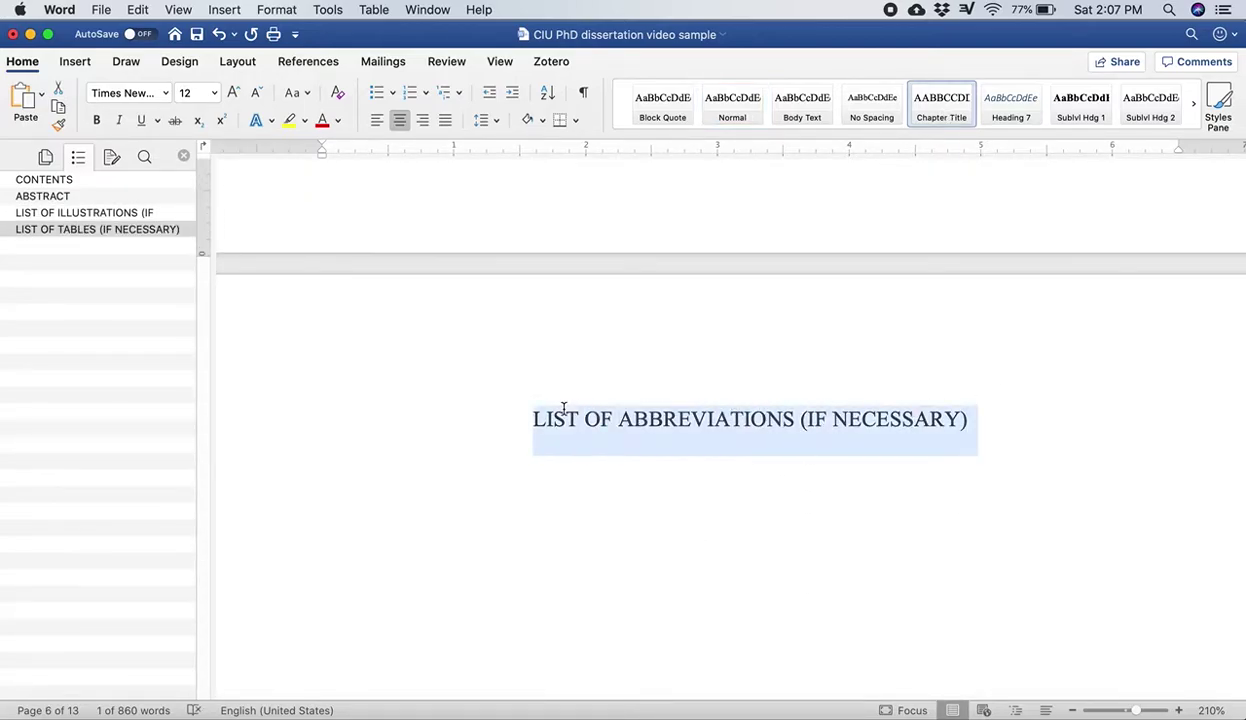
click(913, 100)
Step: Apply the Chapter Title style to the ACKNOWLEDGEMENTS (OPTIONAL) and INTRODUCTION headings
scroll(751, 504, down, 10)
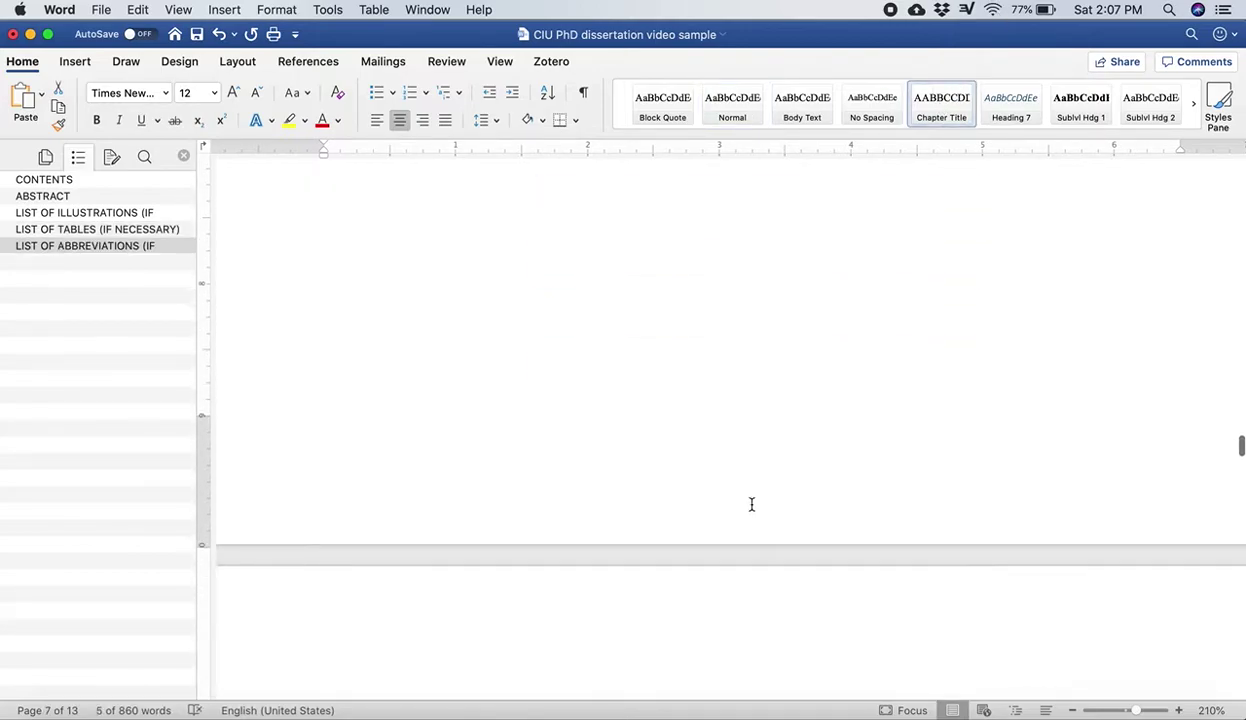
scroll(981, 392, up, 2)
drag(944, 368, 562, 371)
click(946, 100)
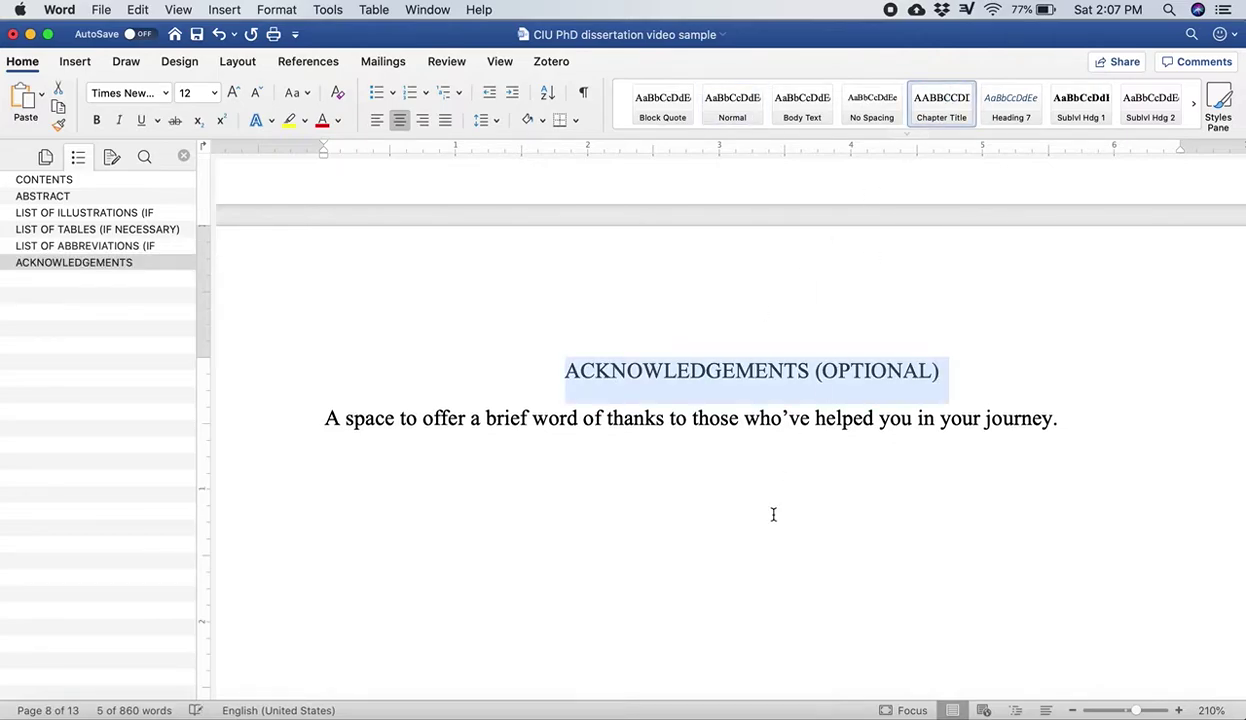
scroll(773, 514, down, 15)
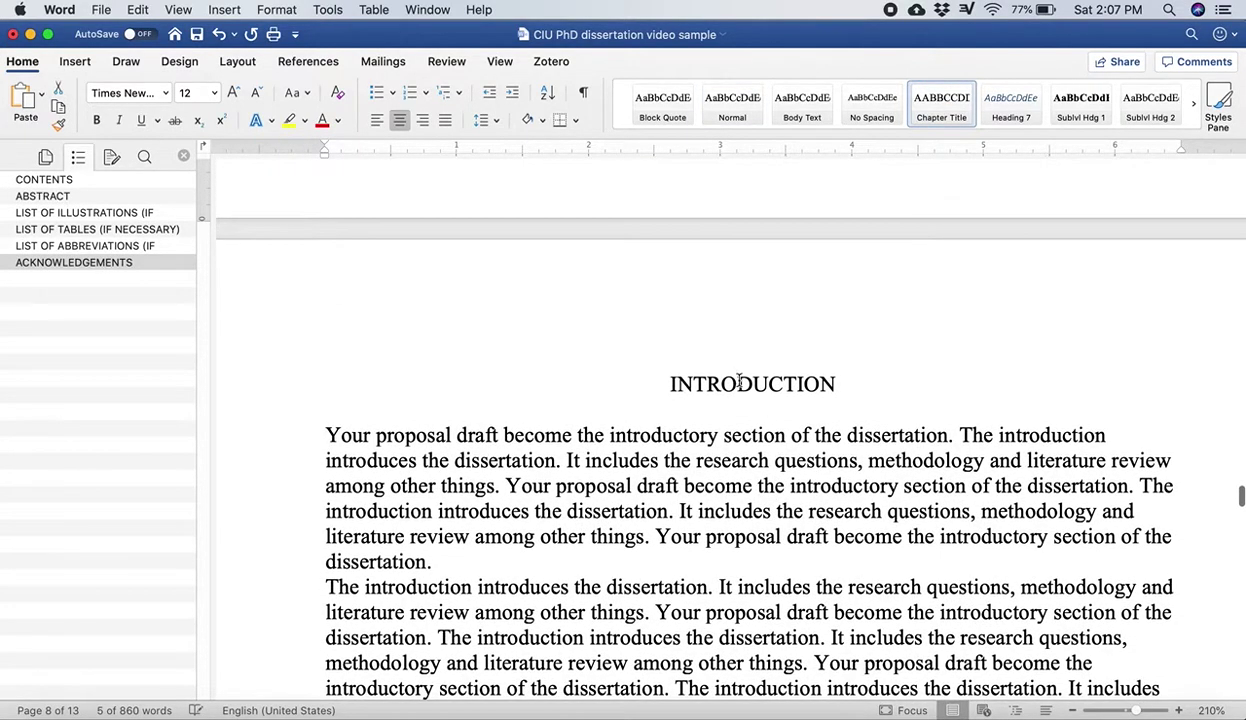
double_click(737, 380)
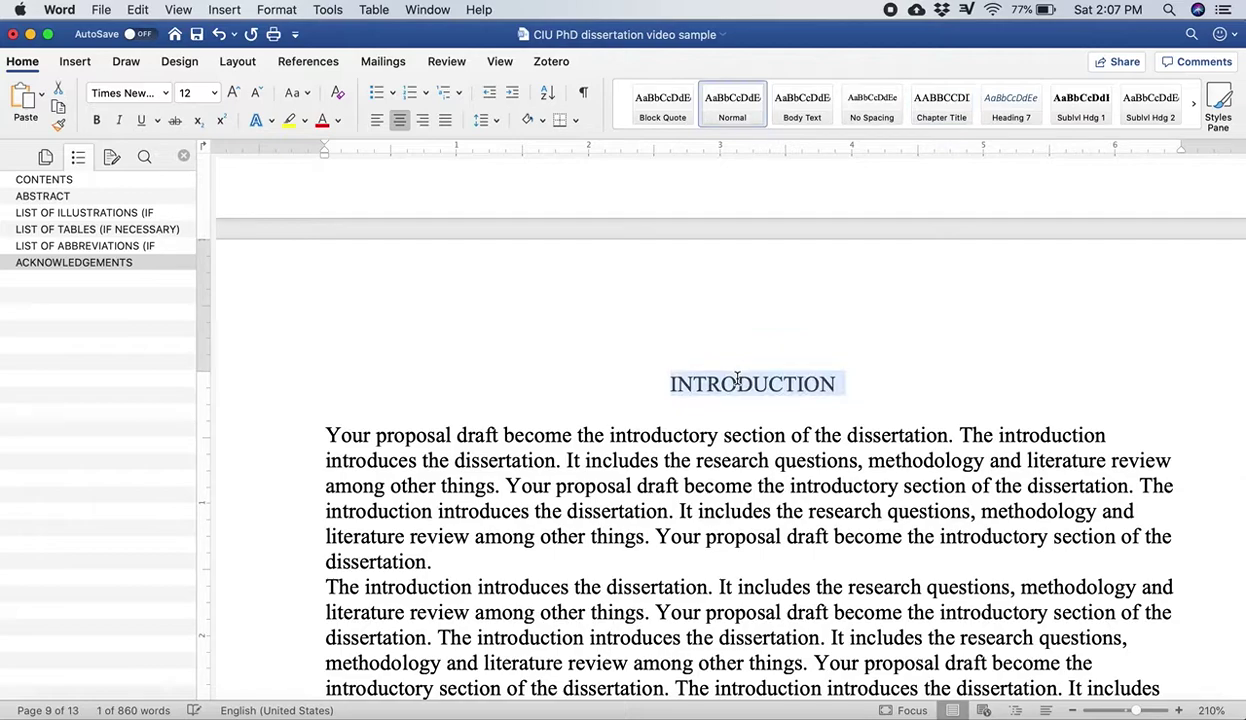
click(940, 102)
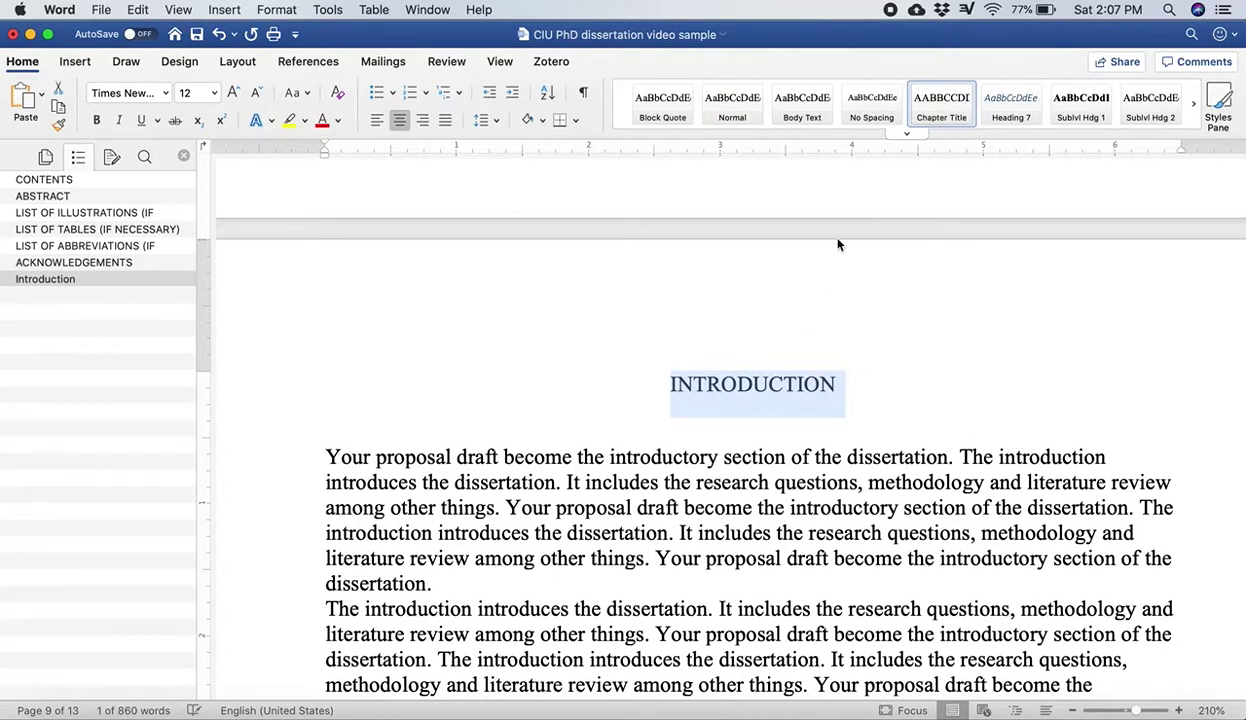
click(661, 506)
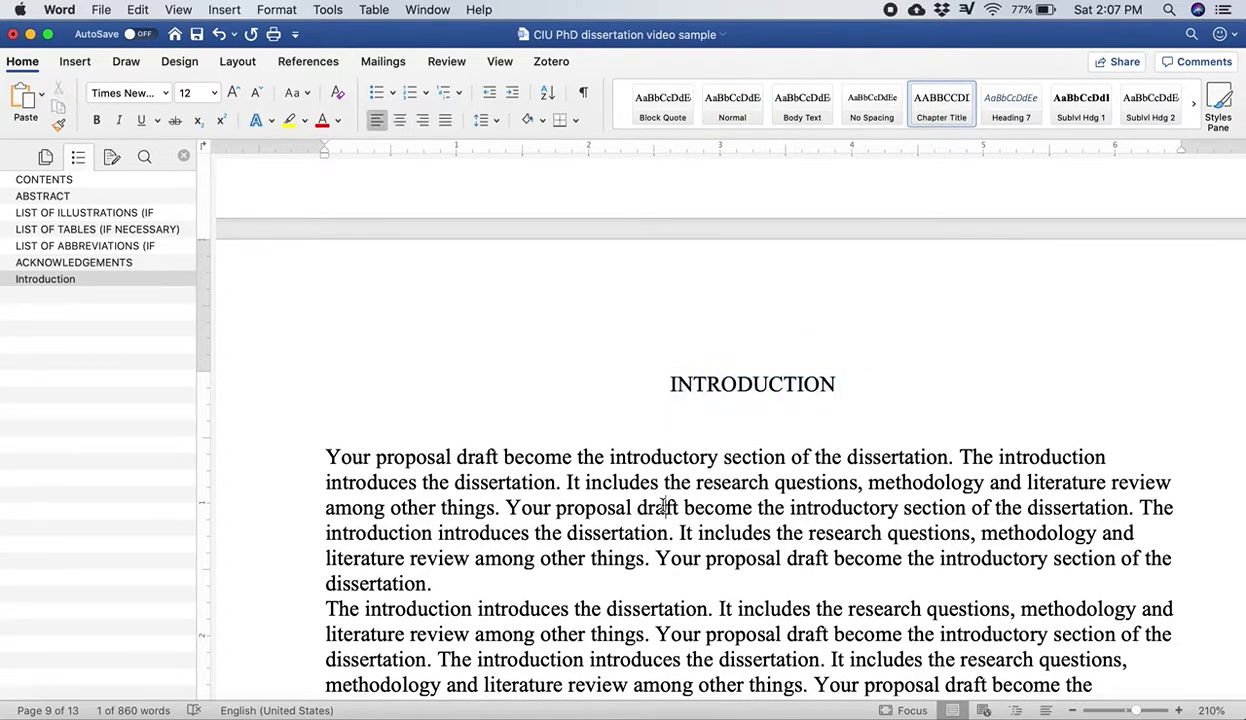
Step: Apply the Body Text style to the first paragraph under INTRODUCTION, which begins "Your proposal draft become"
scroll(662, 505, down, 5)
scroll(662, 505, up, 1)
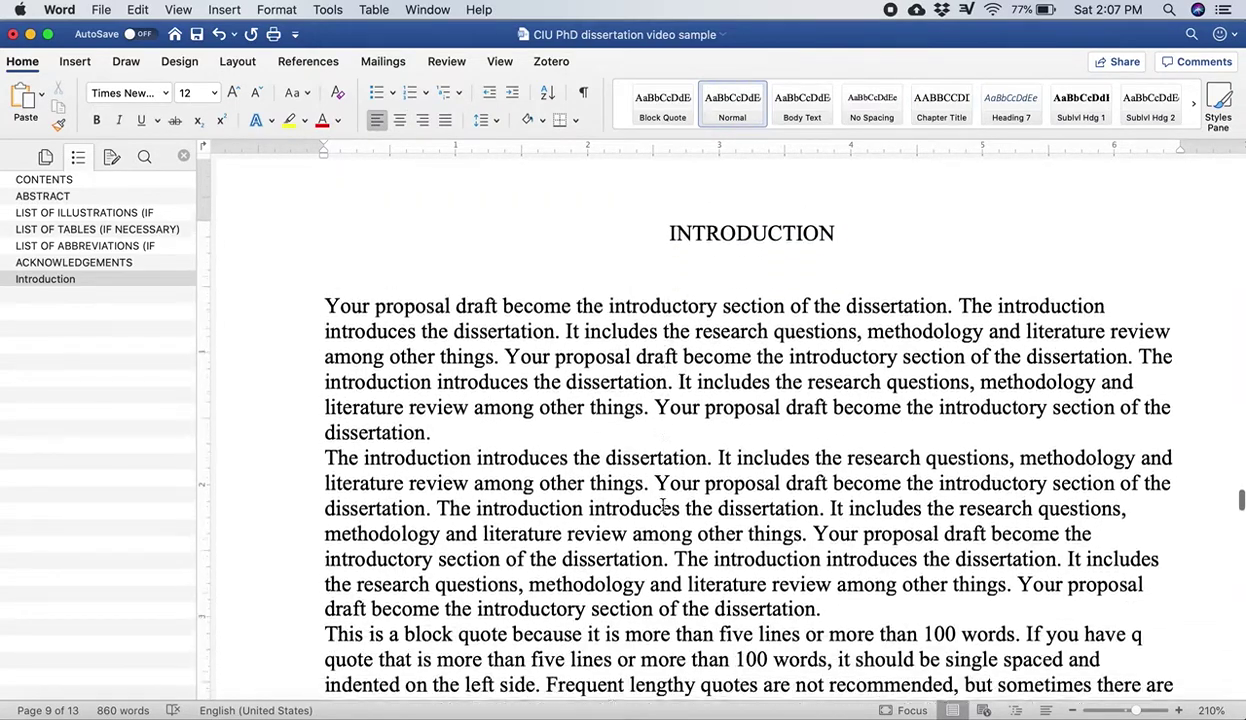
click(435, 424)
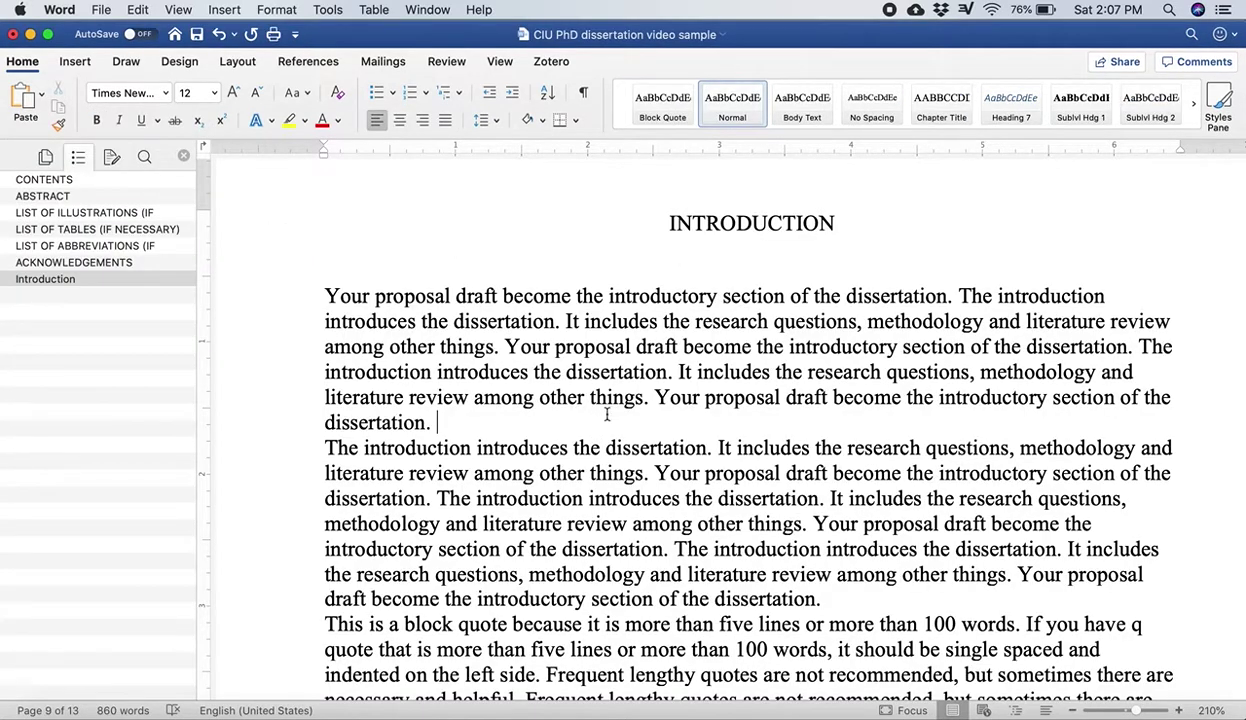
scroll(620, 432, down, 2)
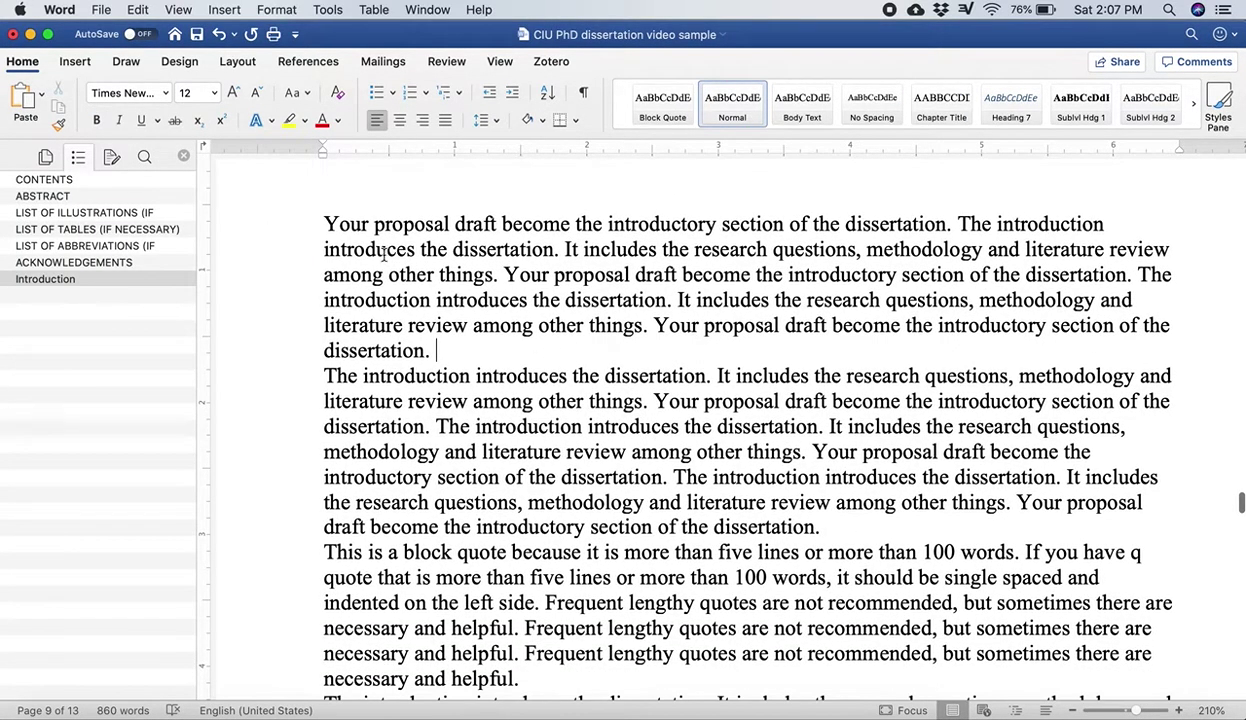
drag(322, 222, 434, 578)
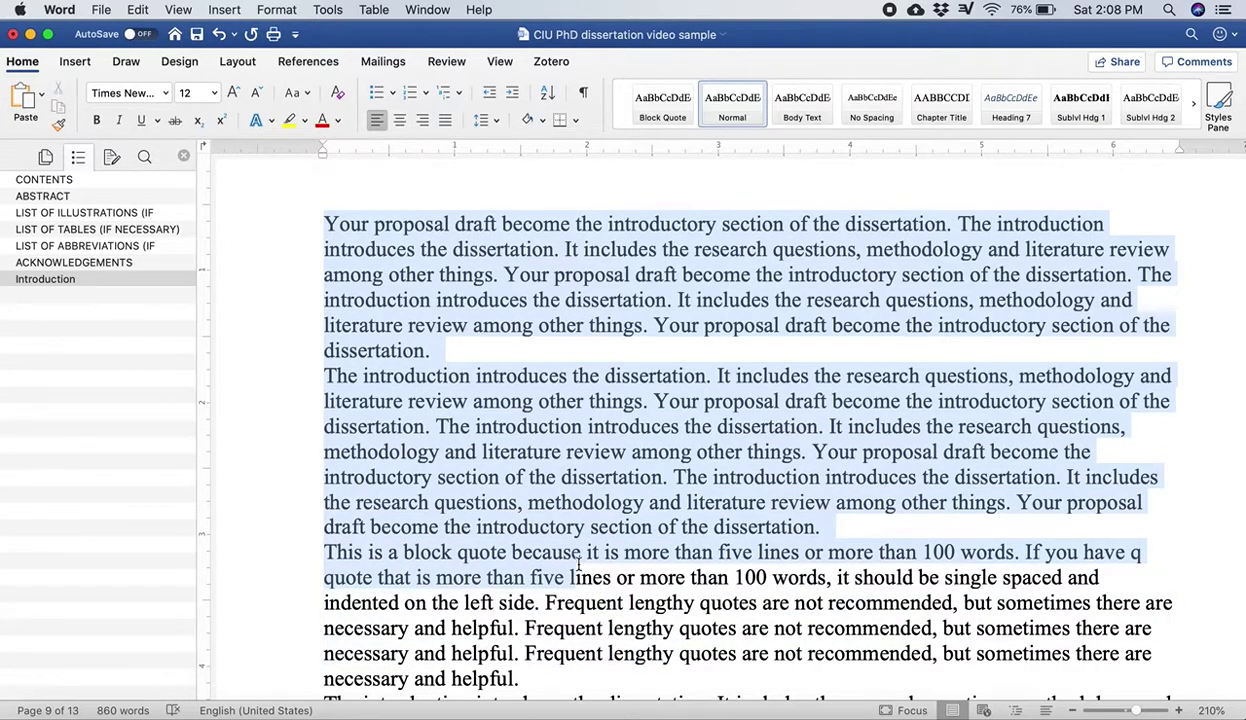
click(444, 338)
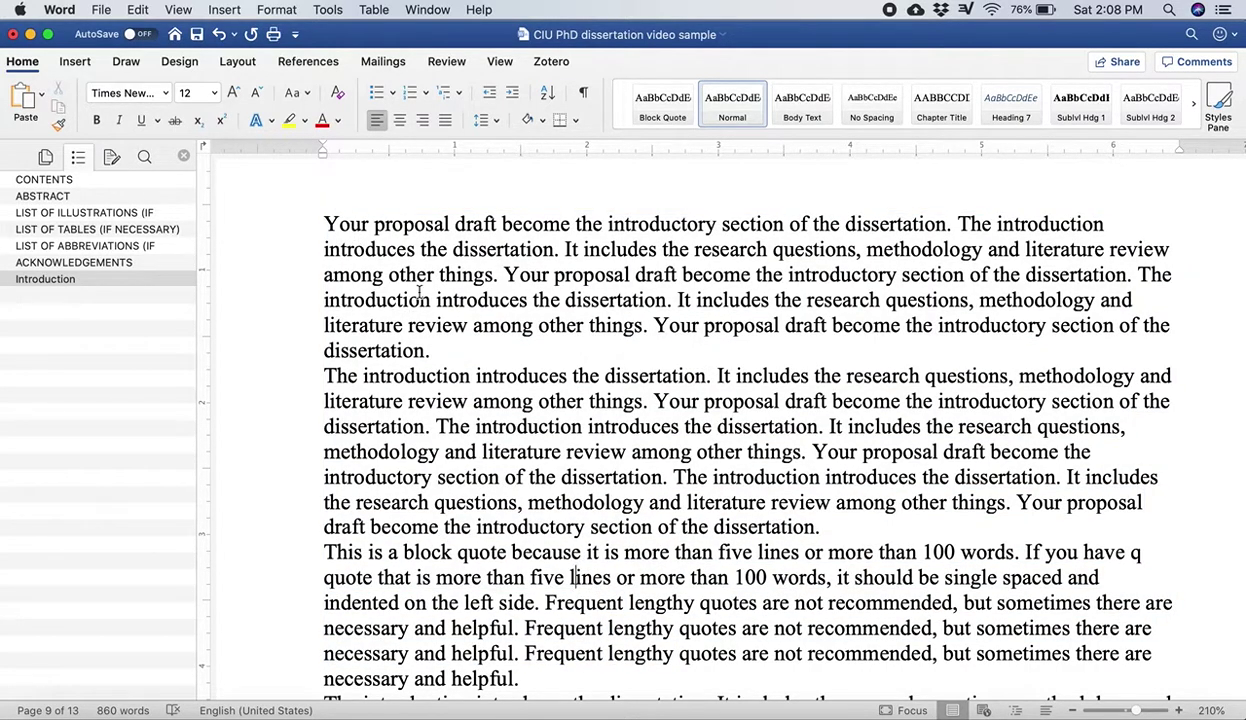
drag(440, 354, 320, 222)
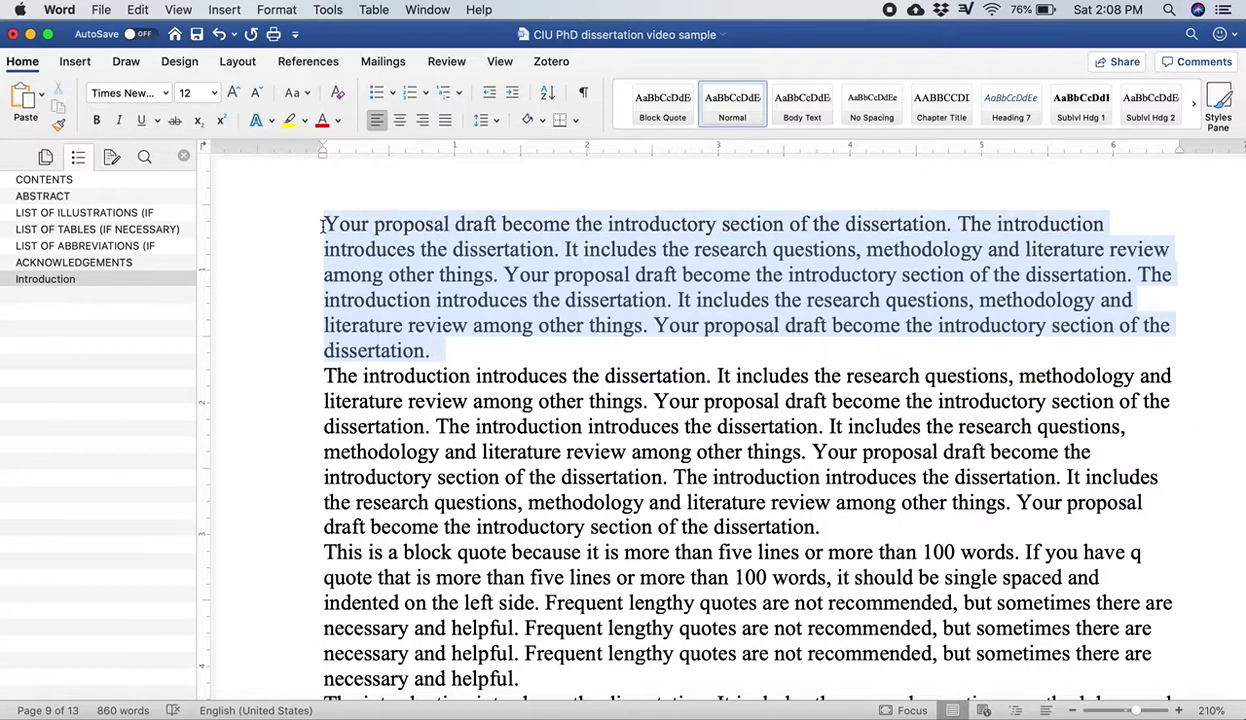
click(800, 110)
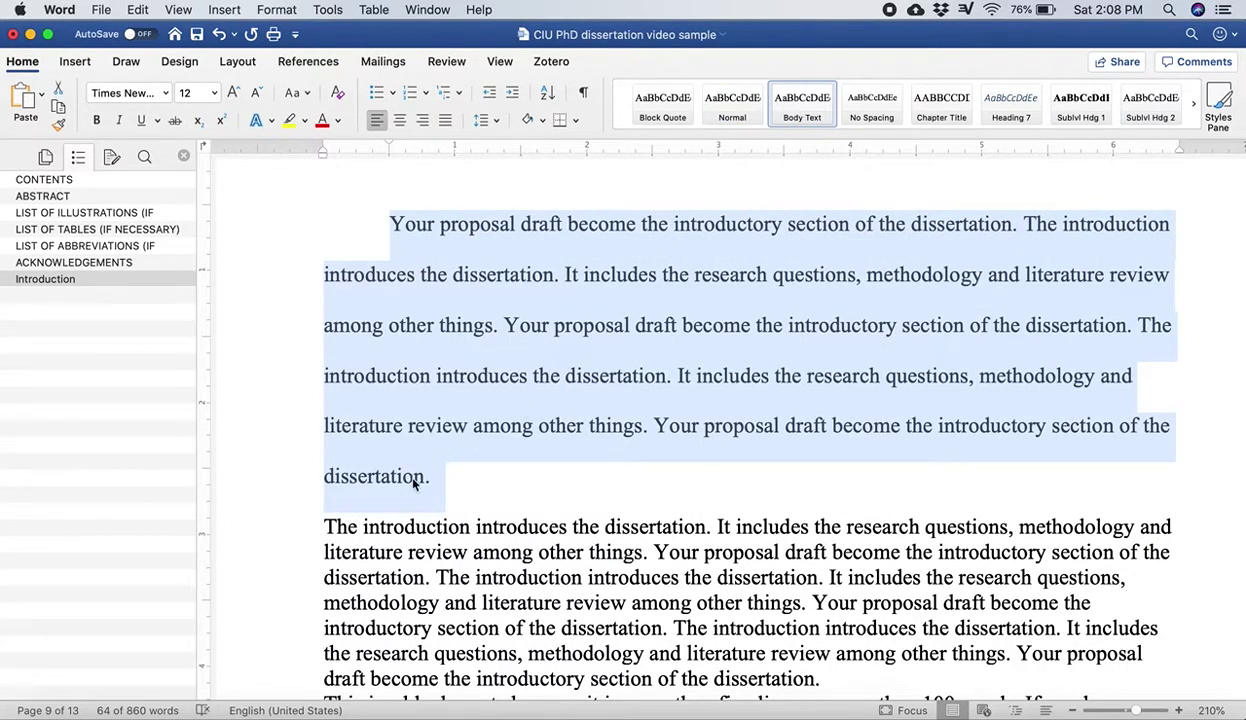
click(472, 493)
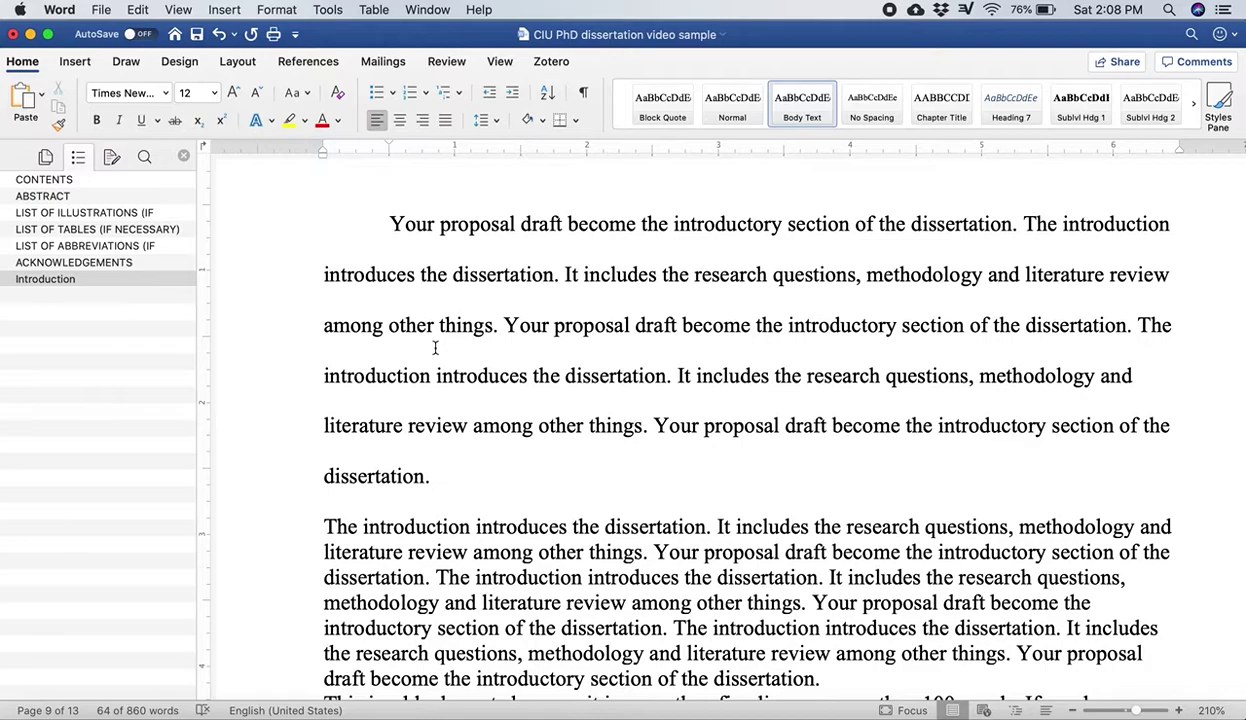
scroll(437, 478, down, 3)
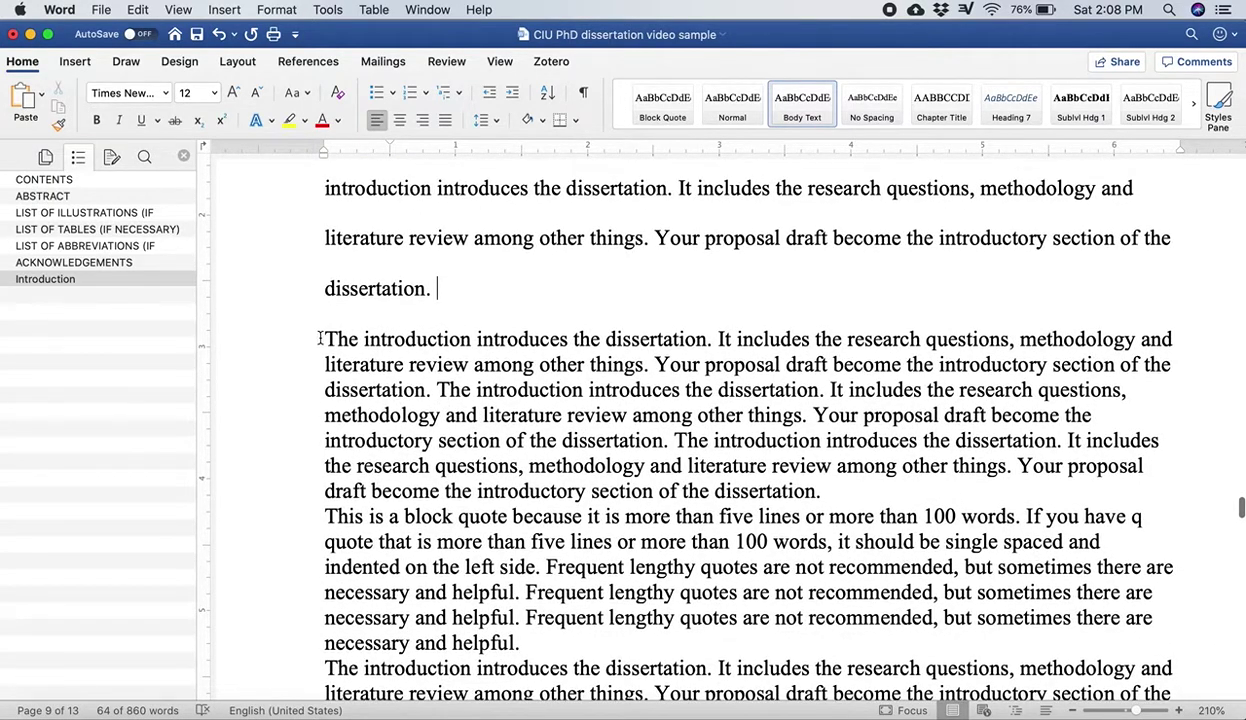
Step: Apply the Body Text style to all remaining paragraphs of the Introduction, from the second paragraph to the end of the text
drag(319, 338, 505, 312)
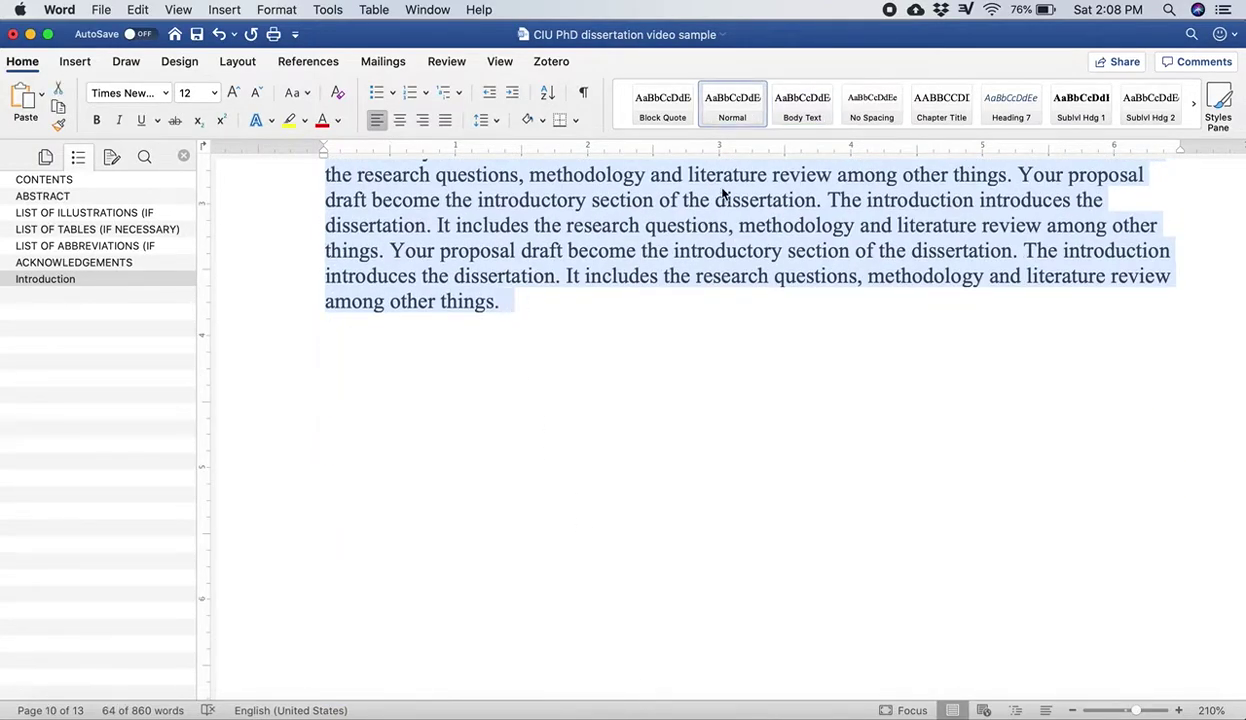
click(797, 110)
click(548, 325)
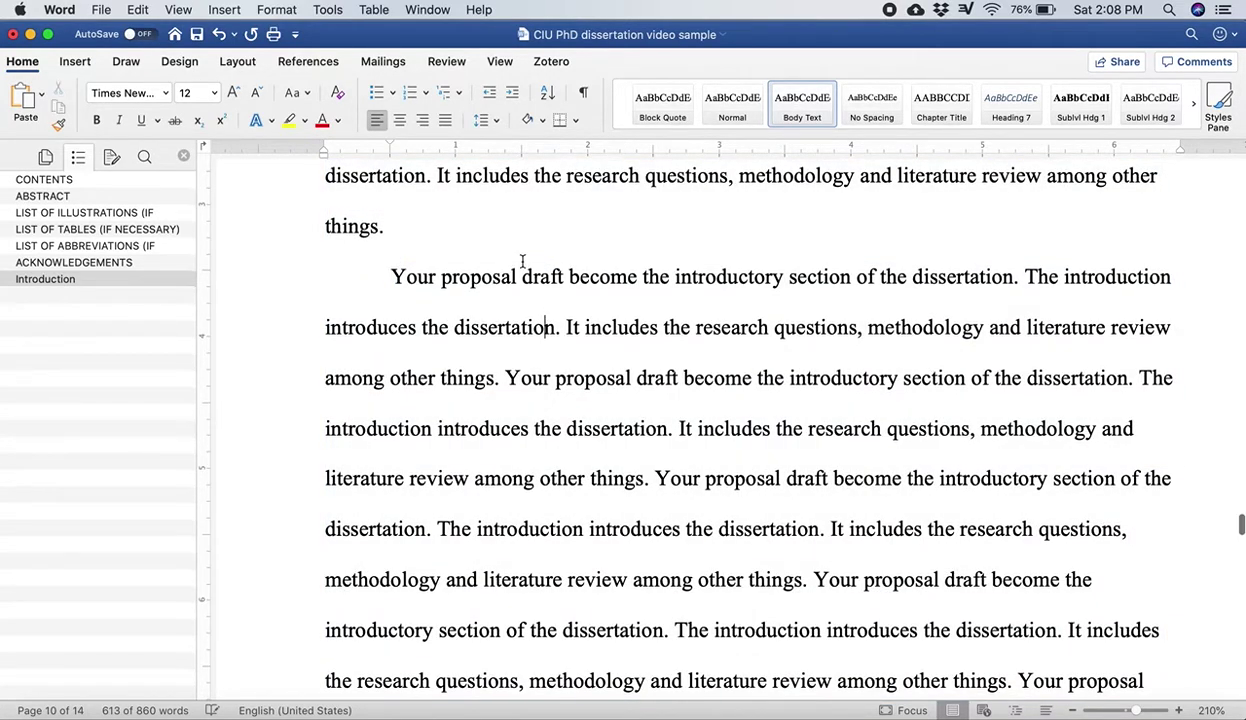
Step: Insert the line "Rationale and Need" after the first Introduction paragraph, checking the subheading name in the dissertation template's contents list
scroll(522, 262, up, 10)
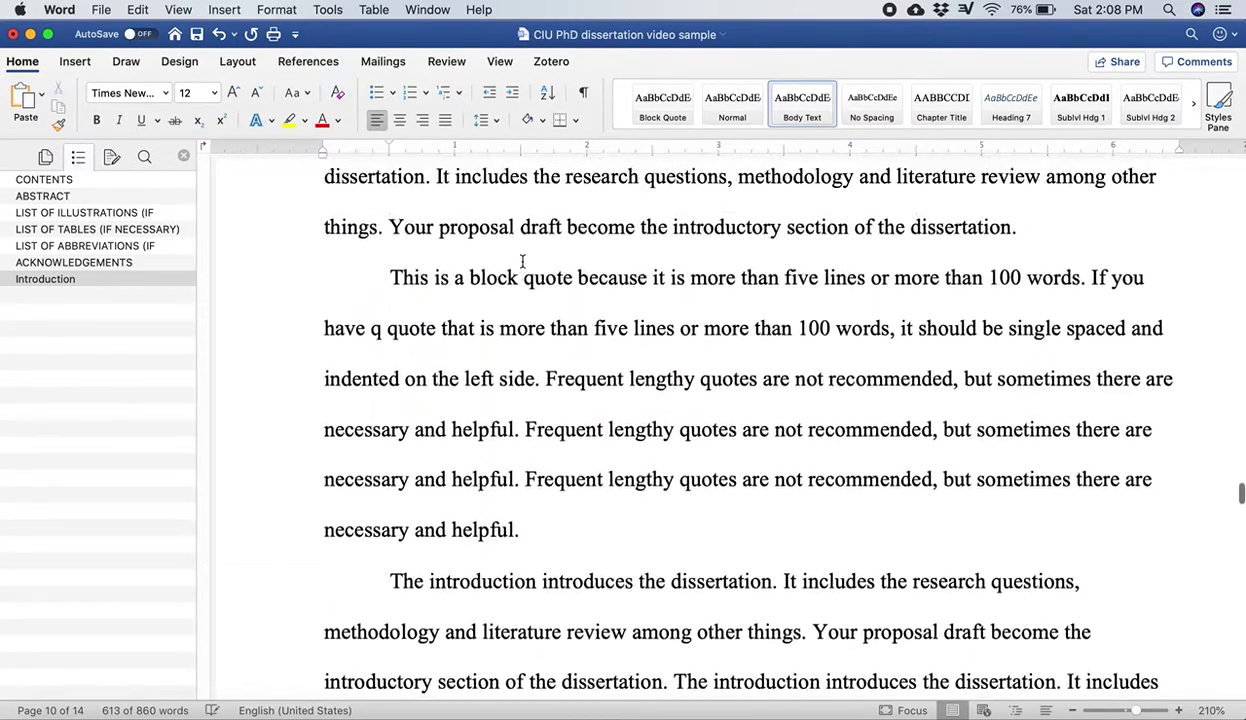
scroll(522, 262, up, 10)
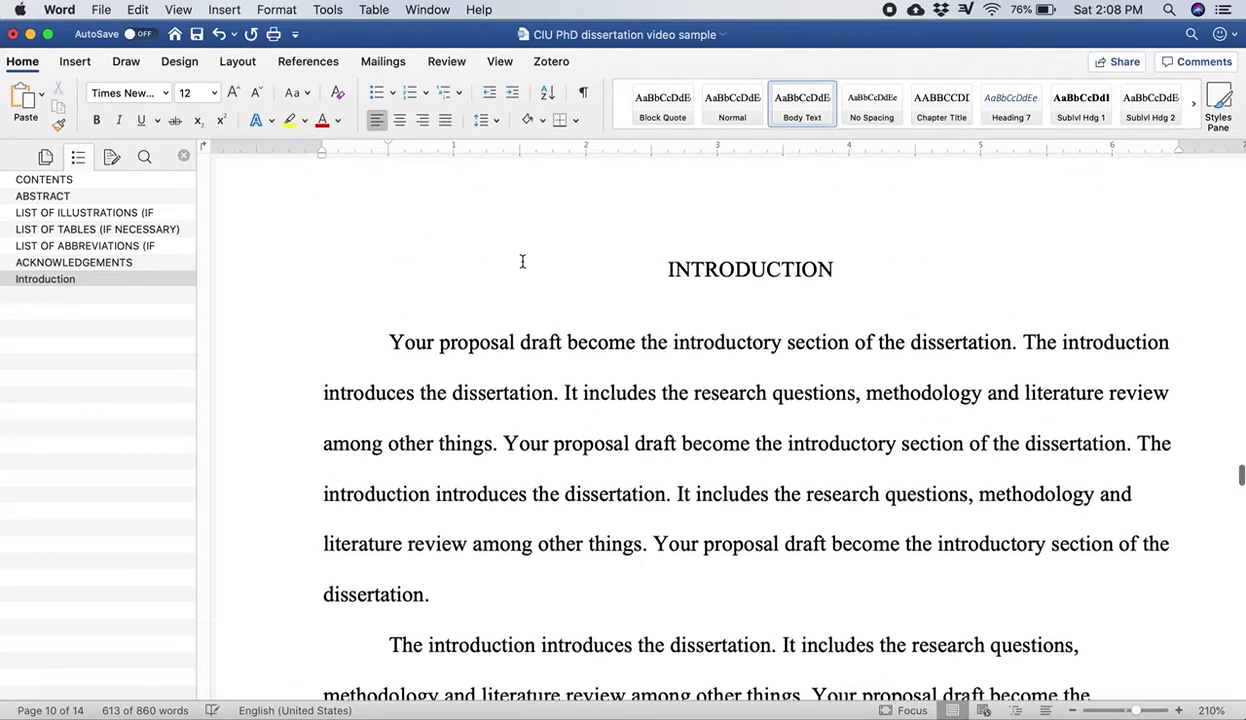
scroll(514, 290, down, 2)
click(459, 500)
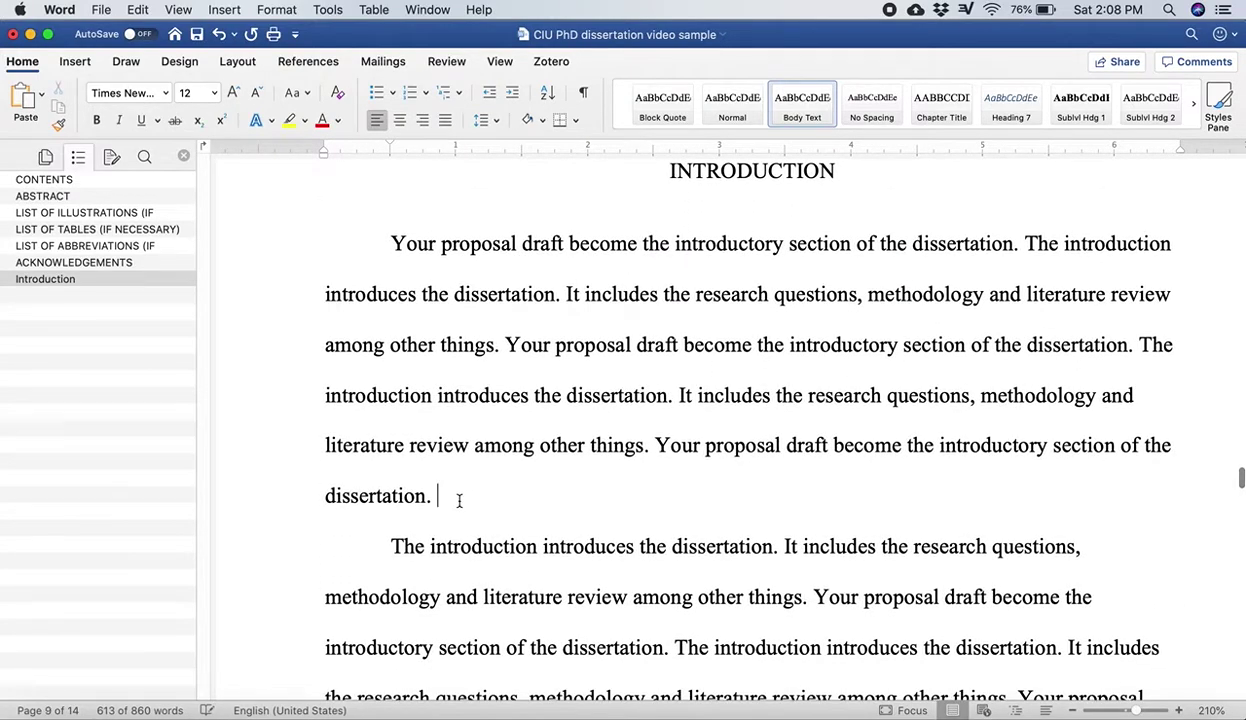
key(Return)
key(super+grave)
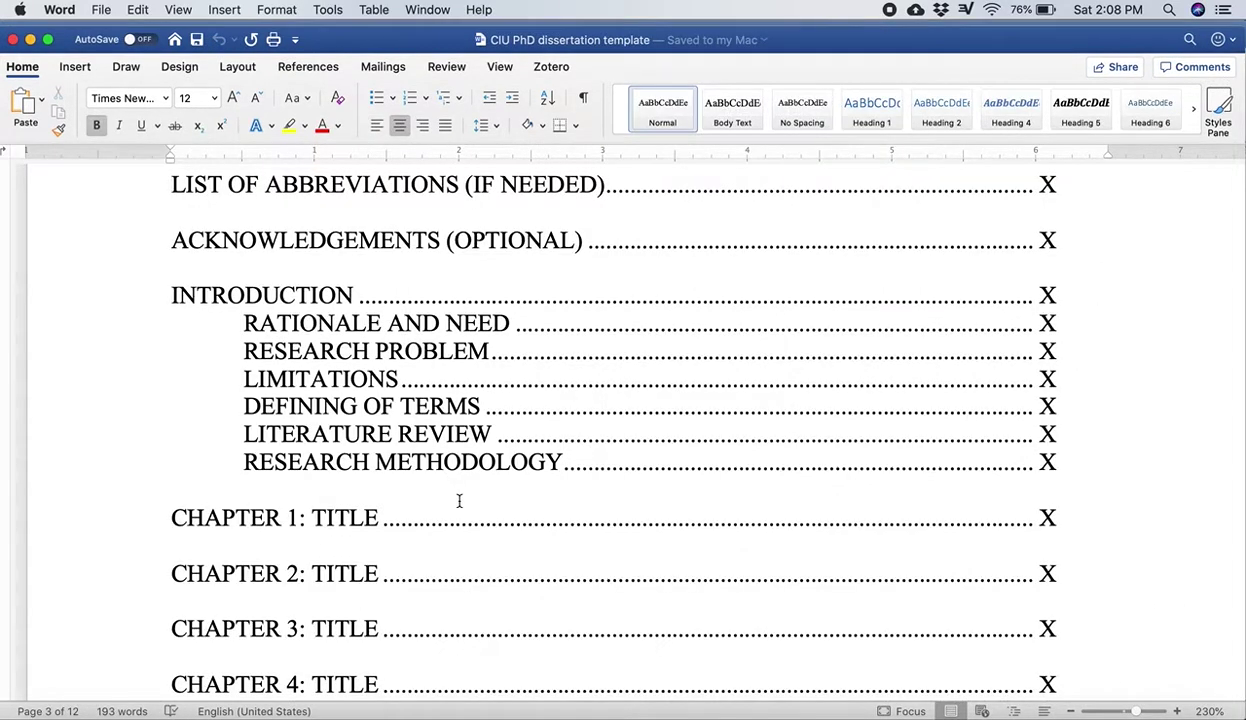
key(super+grave)
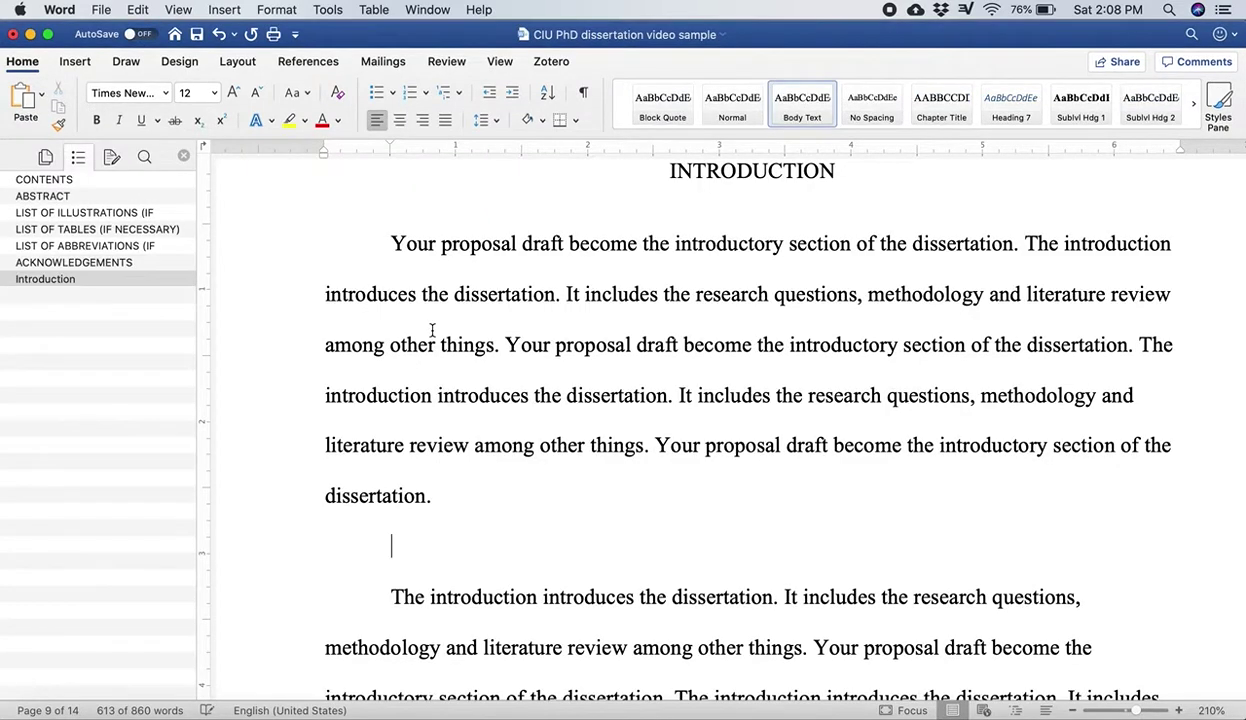
text(Rationa)
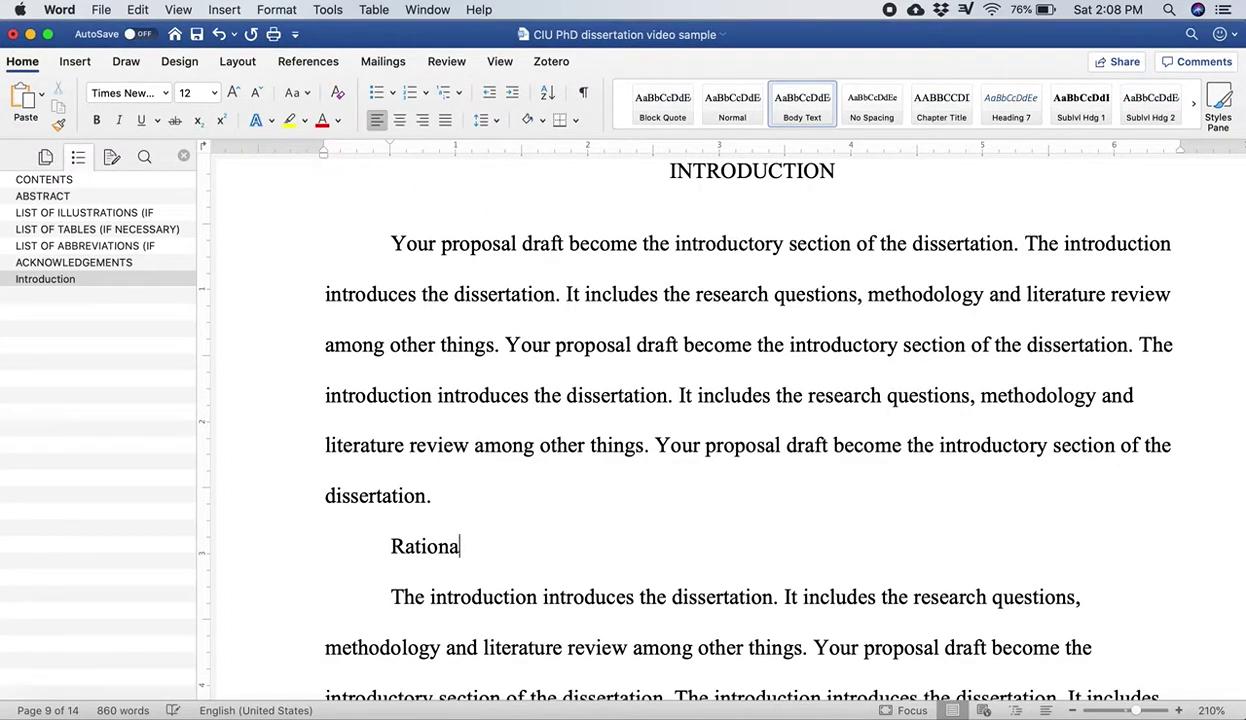
text(le and Need)
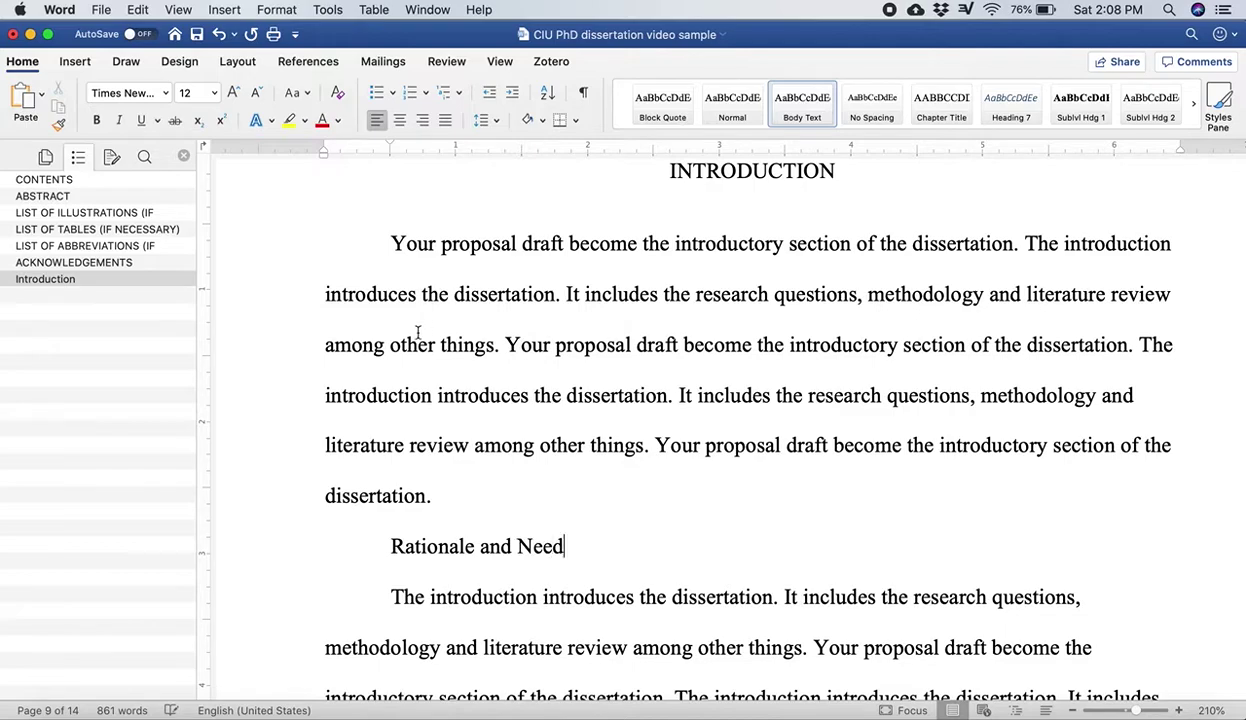
Step: Apply the Sublvl Hdg 1 style to the "Rationale and Need" line
drag(575, 548, 416, 555)
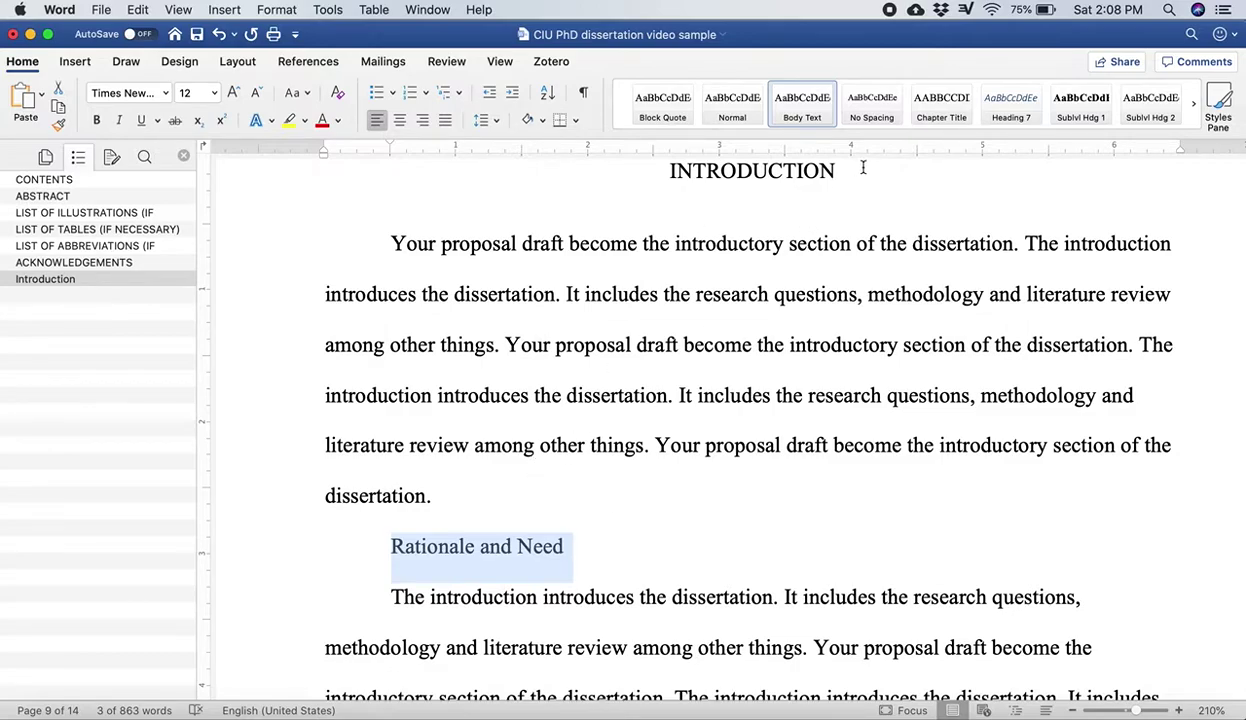
click(1080, 115)
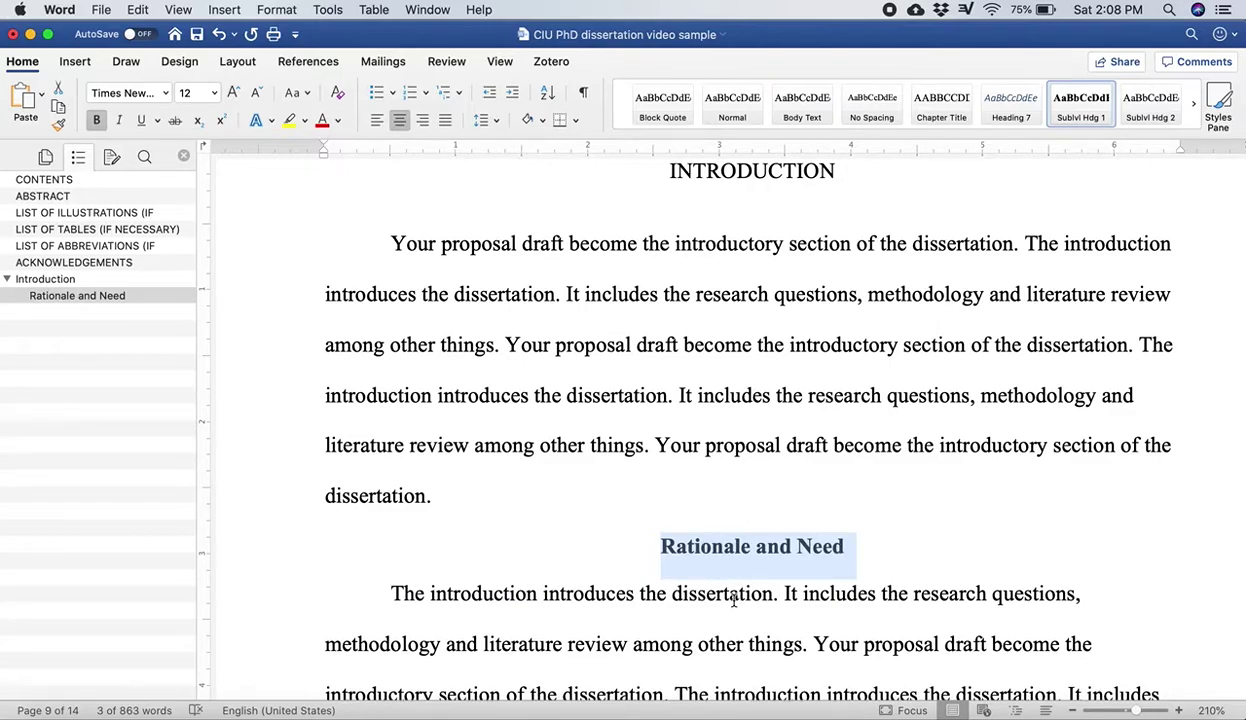
click(731, 597)
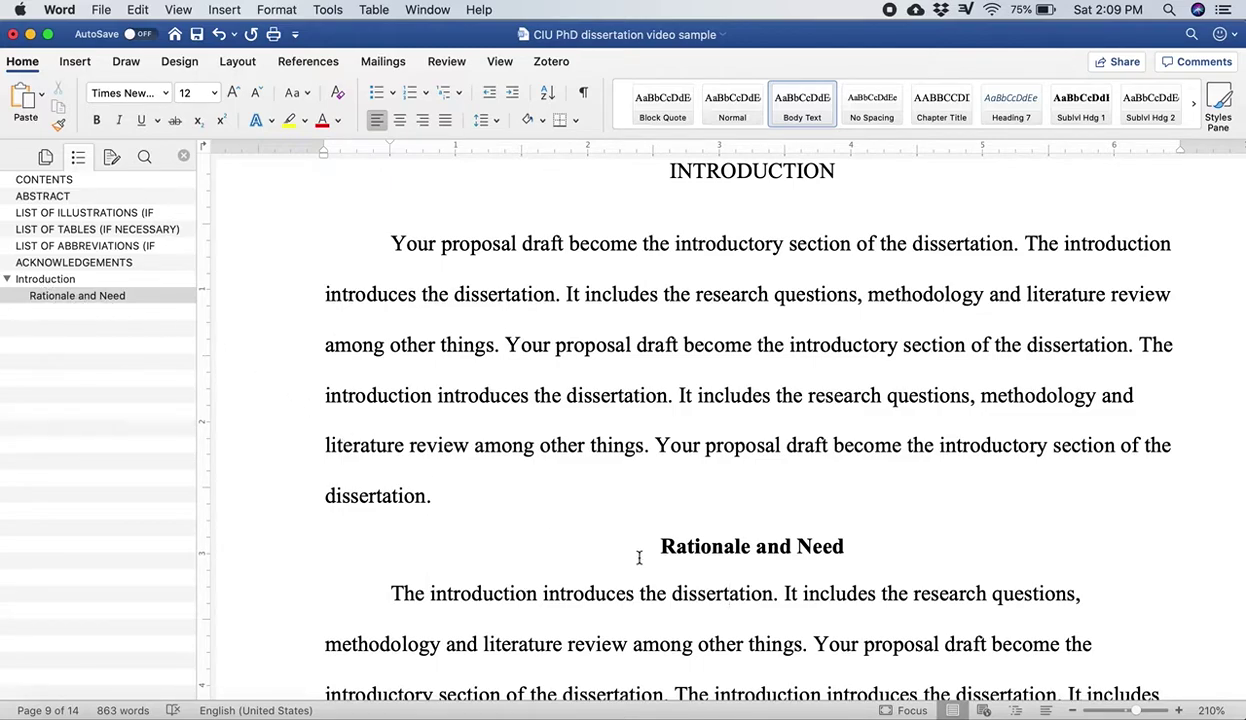
Step: Apply the Block Quote style to the paragraph beginning "This is a block quote because"
scroll(640, 556, down, 4)
scroll(640, 560, down, 9)
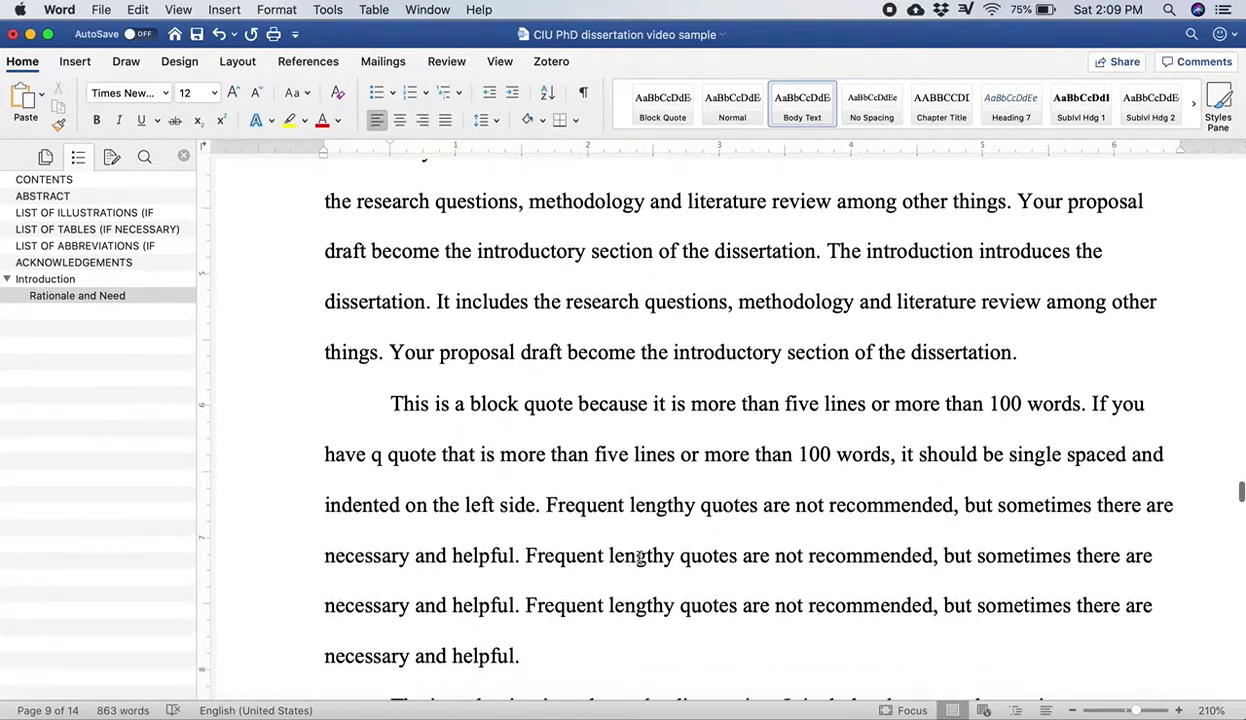
drag(531, 580, 416, 350)
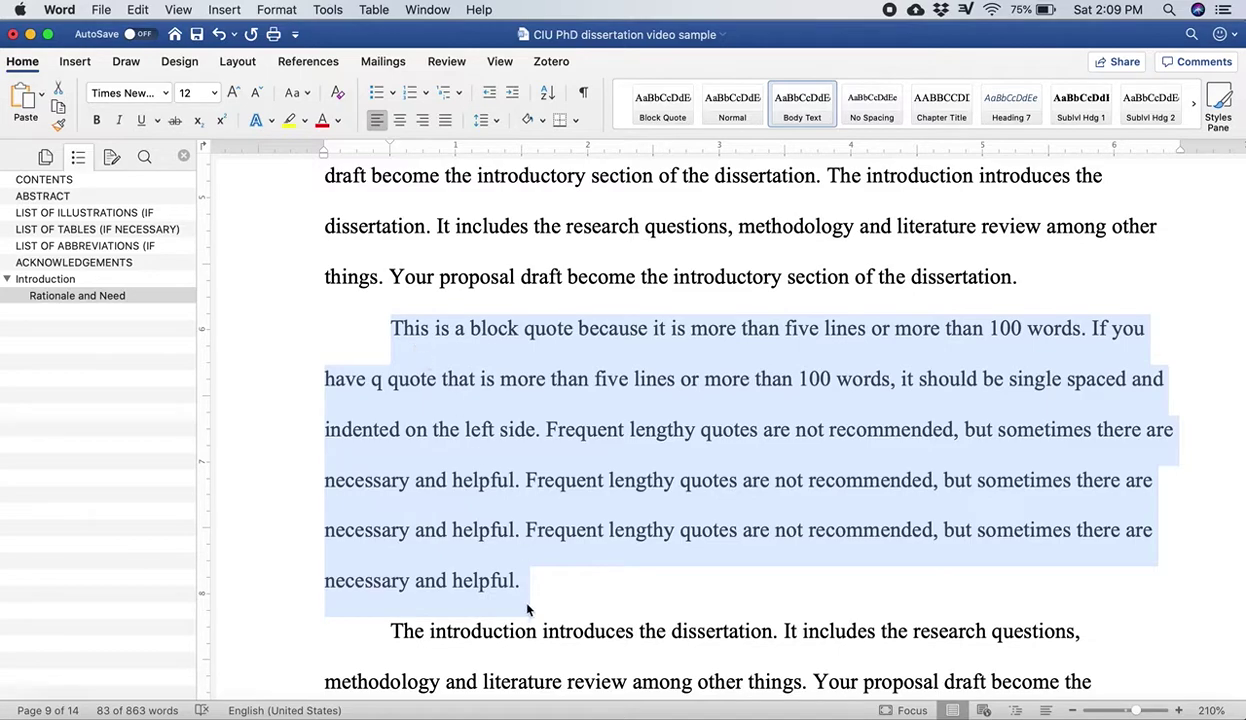
drag(525, 581, 409, 350)
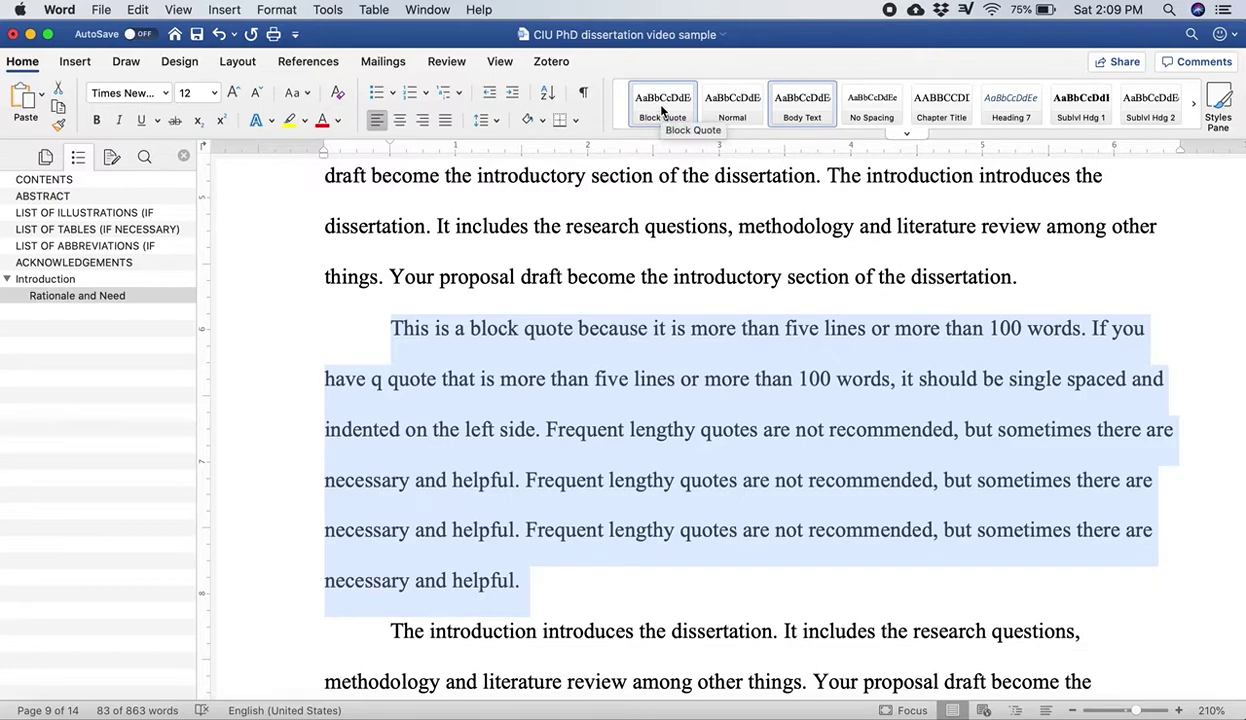
click(661, 108)
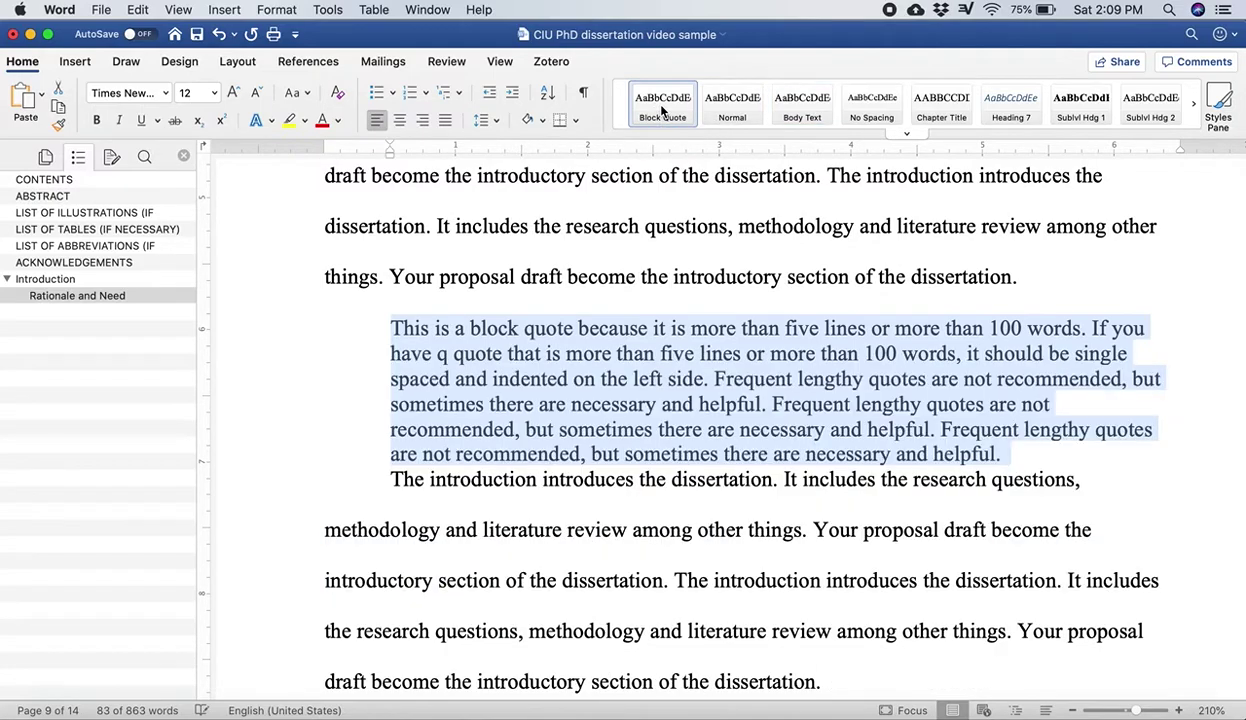
Step: Add a blank line after the block quote and remove the first-line indent from the paragraph that follows it
click(1015, 463)
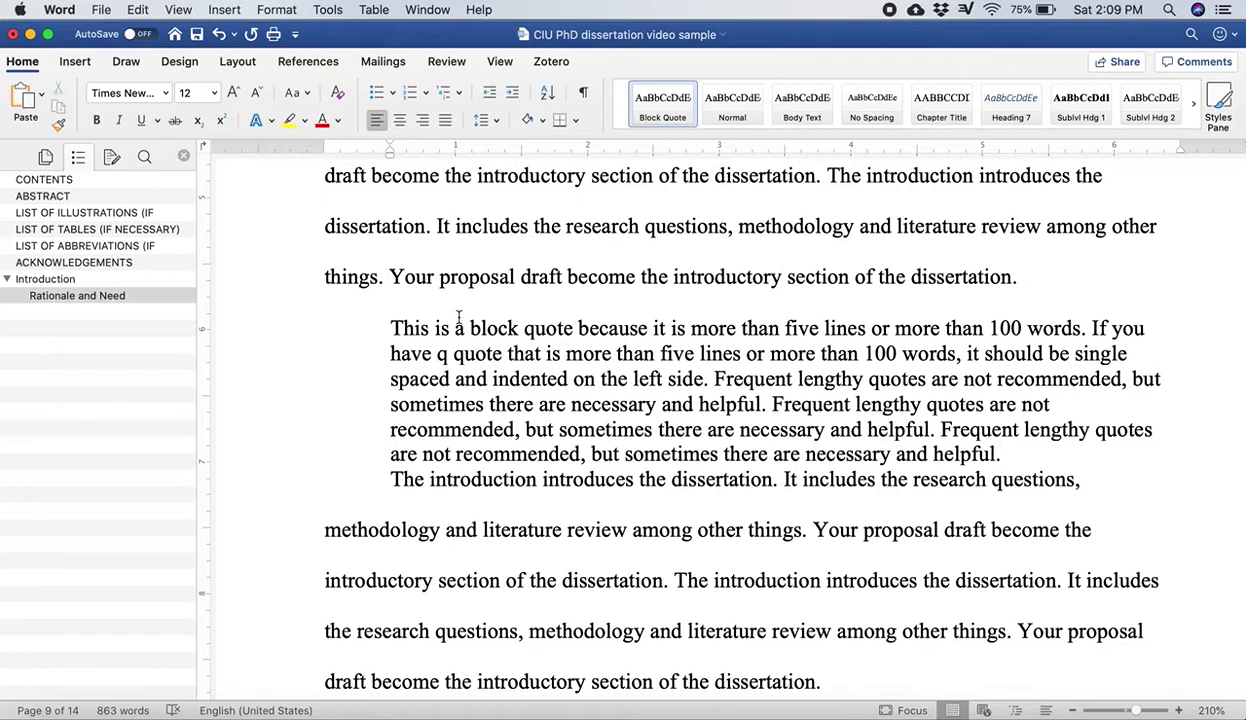
key(Return)
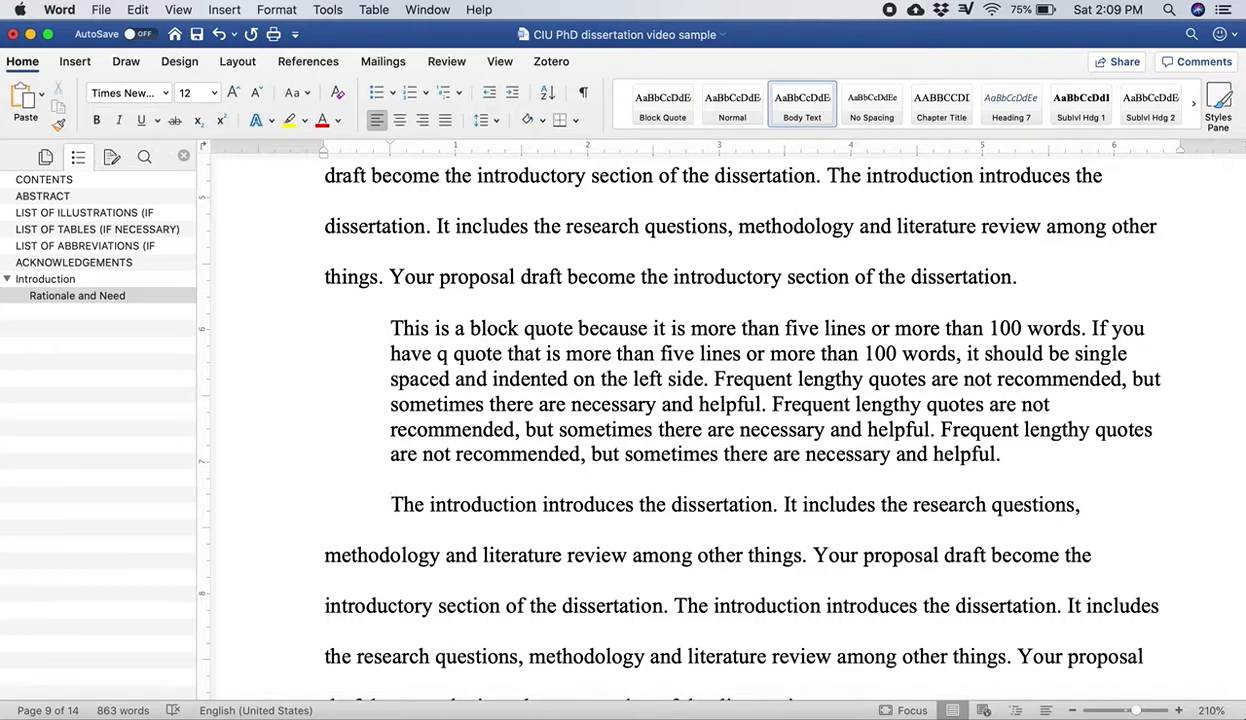
key(BackSpace)
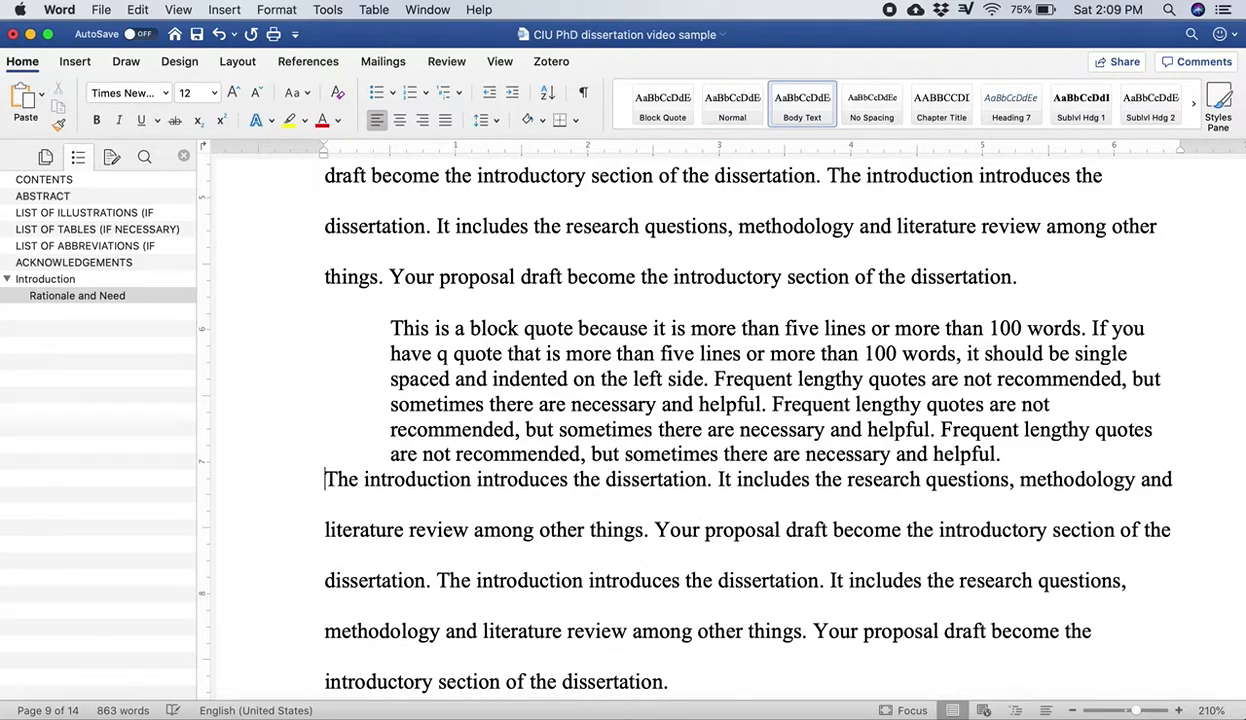
key(Return)
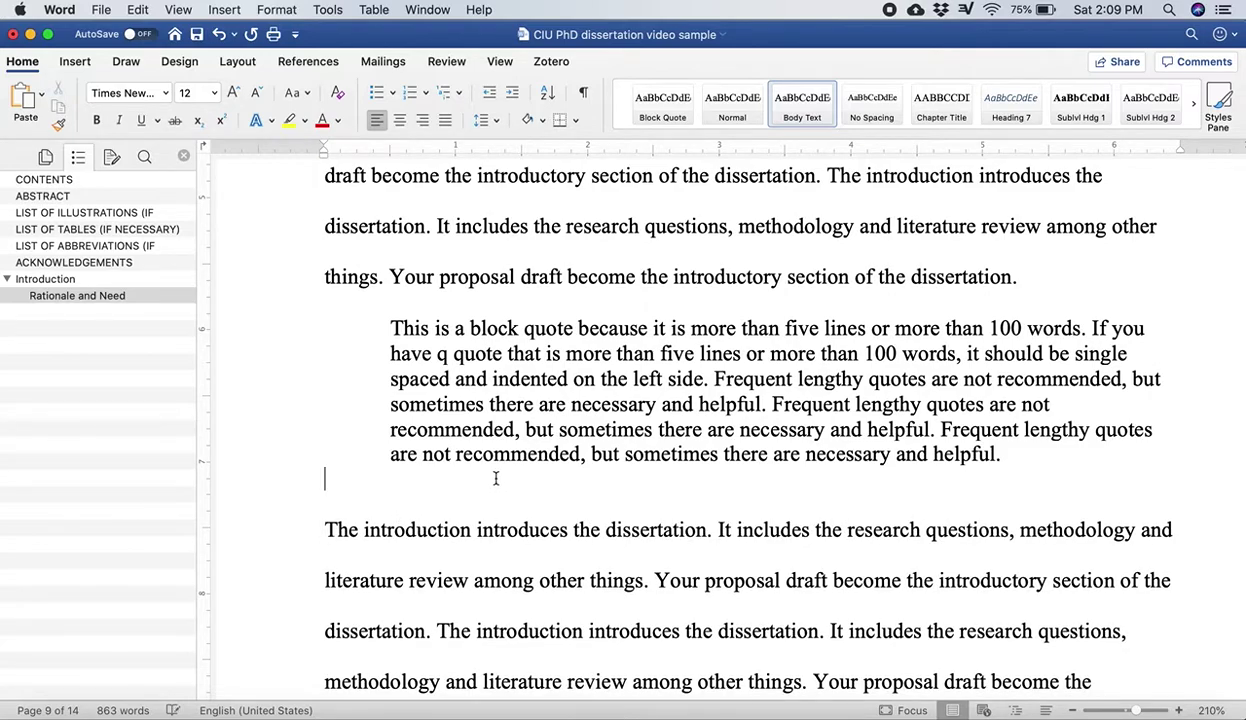
key(BackSpace)
key(Return)
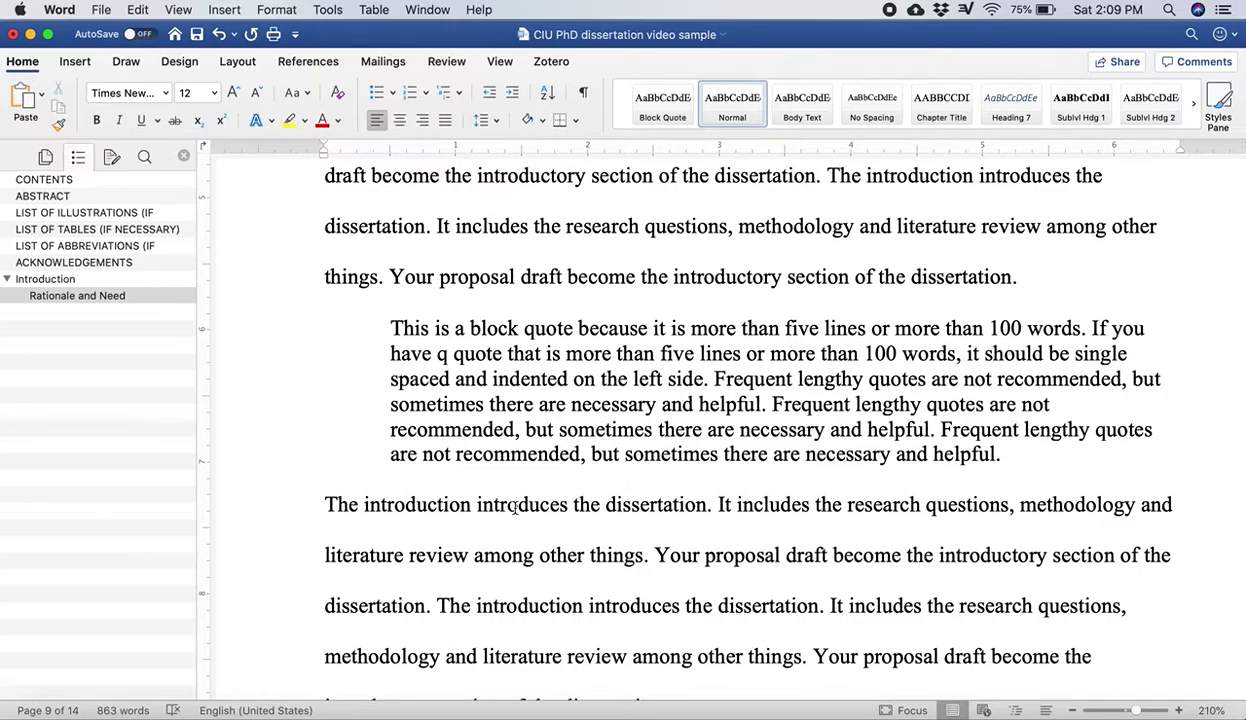
Step: Insert the subheading "Research Problem" above the first paragraph of page 10 and give it the Sublvl Hdg 1 style
scroll(578, 373, down, 10)
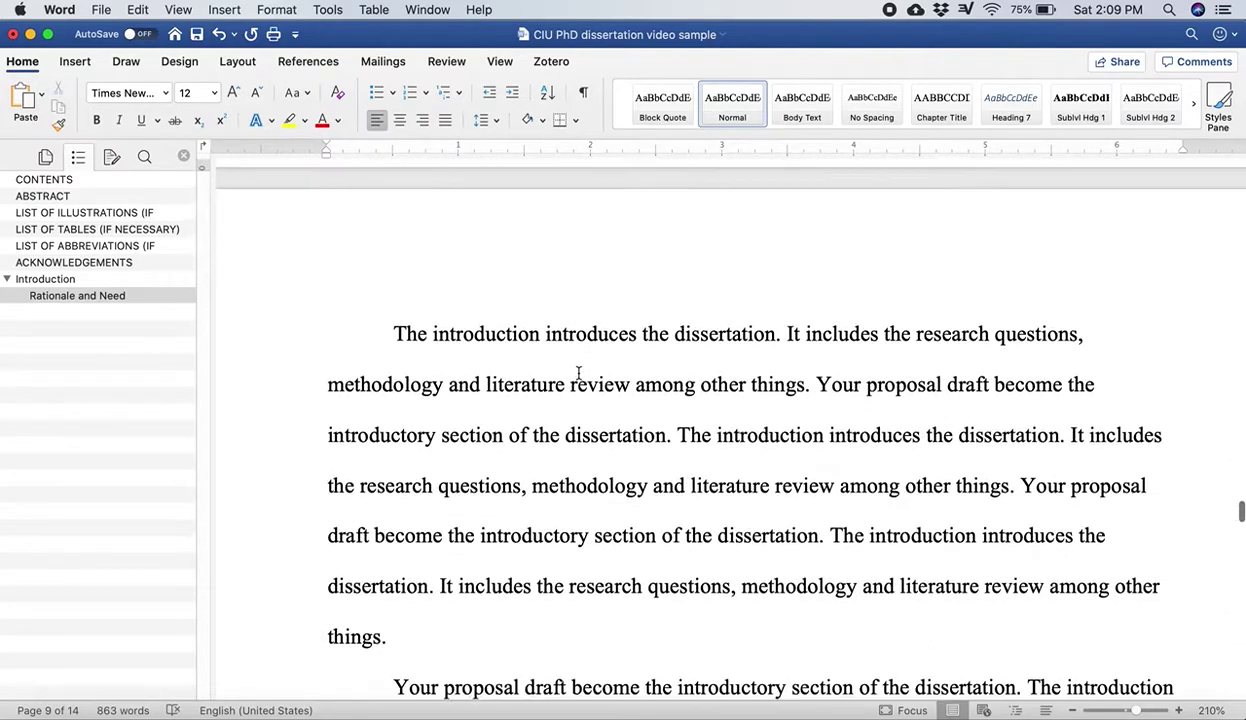
scroll(578, 373, up, 10)
scroll(578, 373, down, 5)
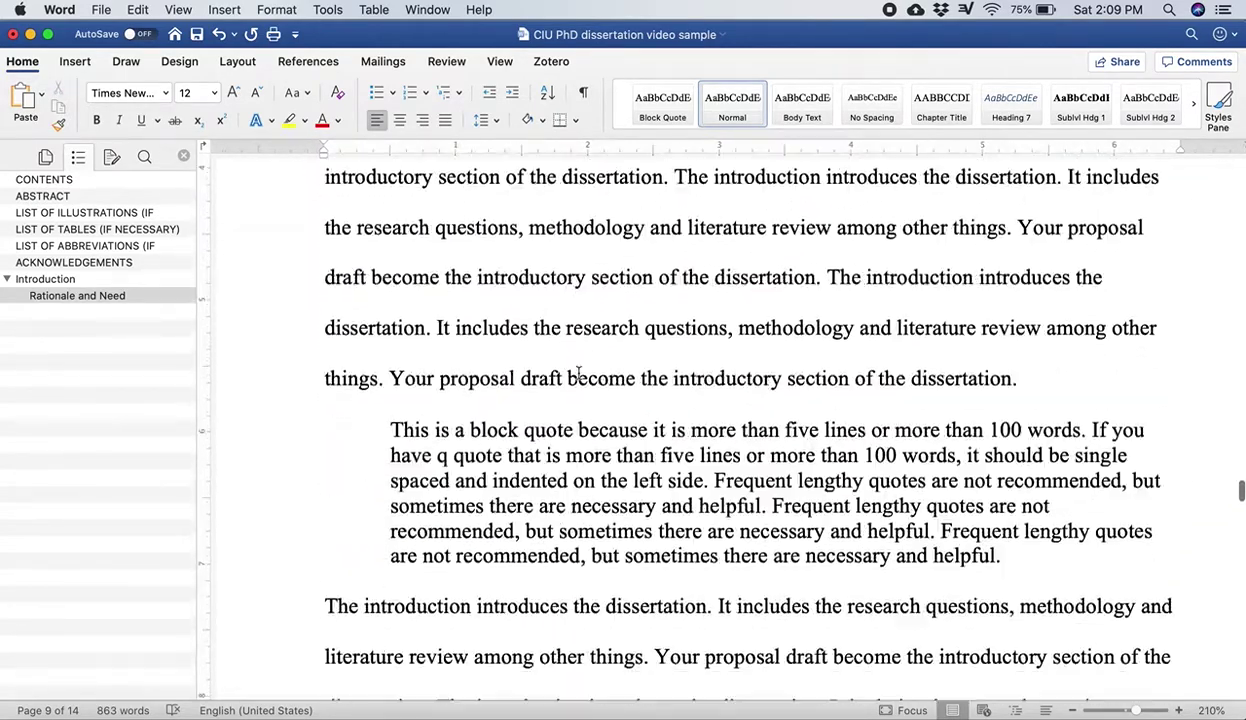
scroll(578, 373, down, 6)
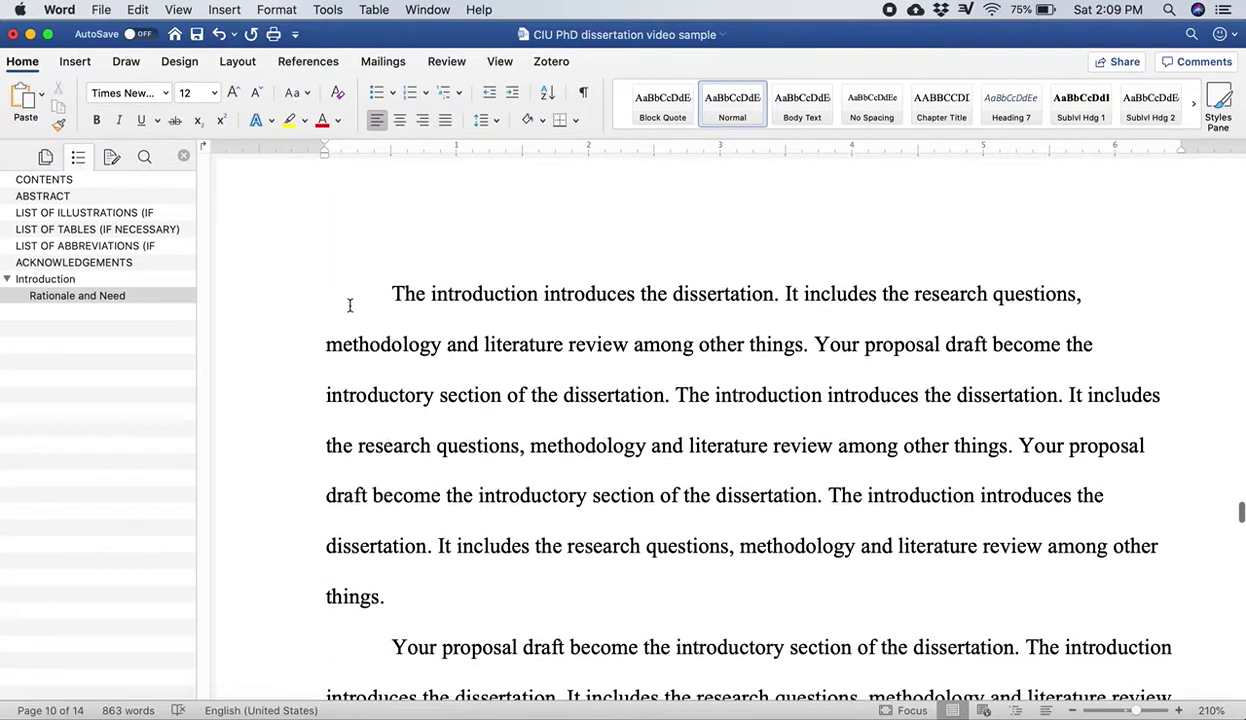
click(350, 305)
key(Return)
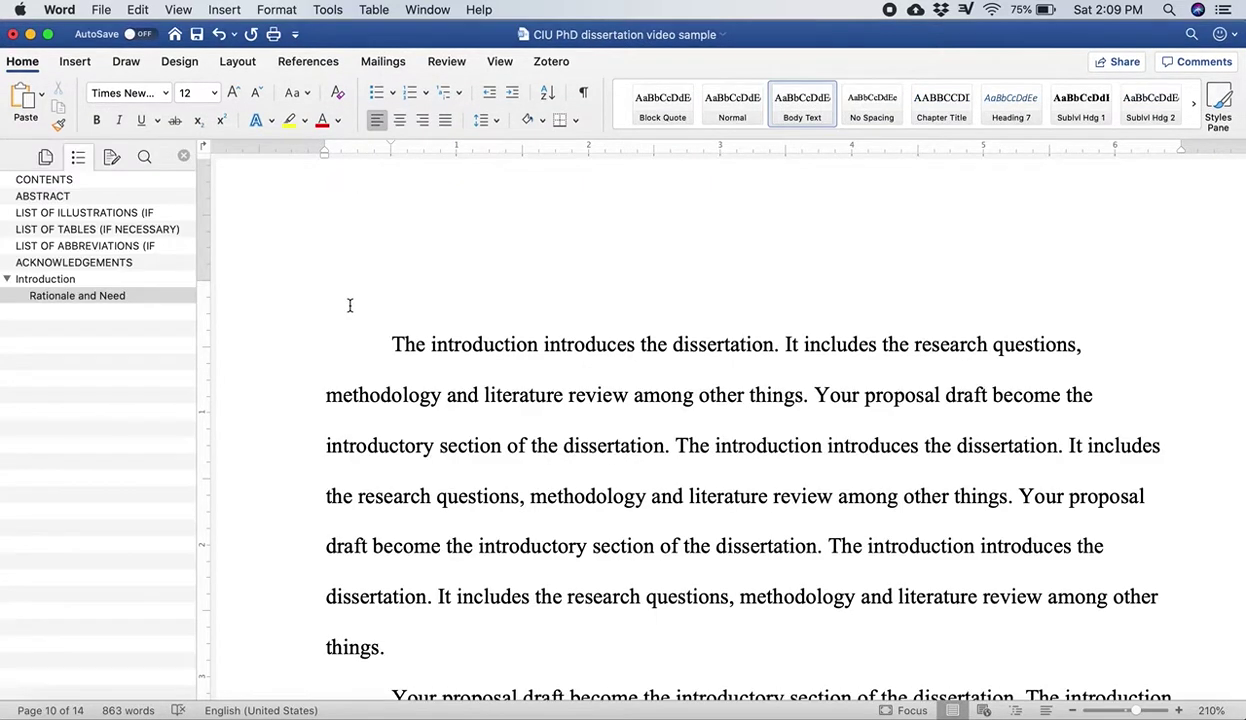
text(Research Pro)
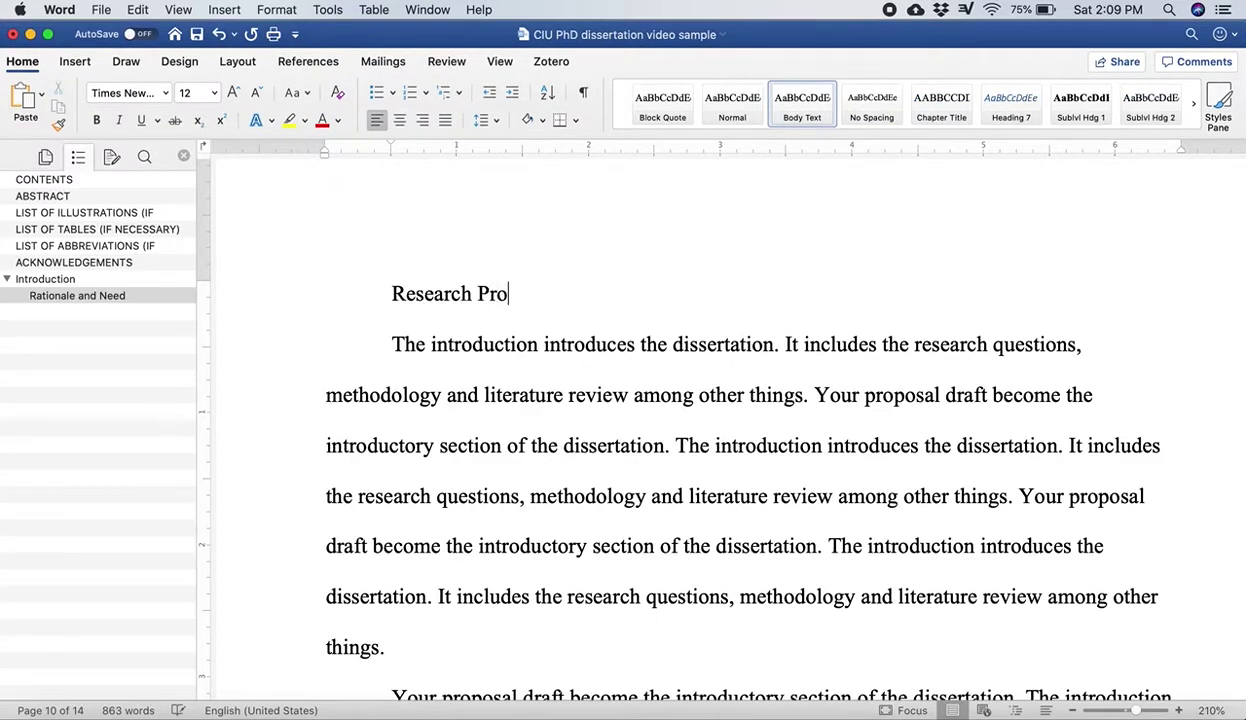
text(blem)
drag(560, 285, 409, 289)
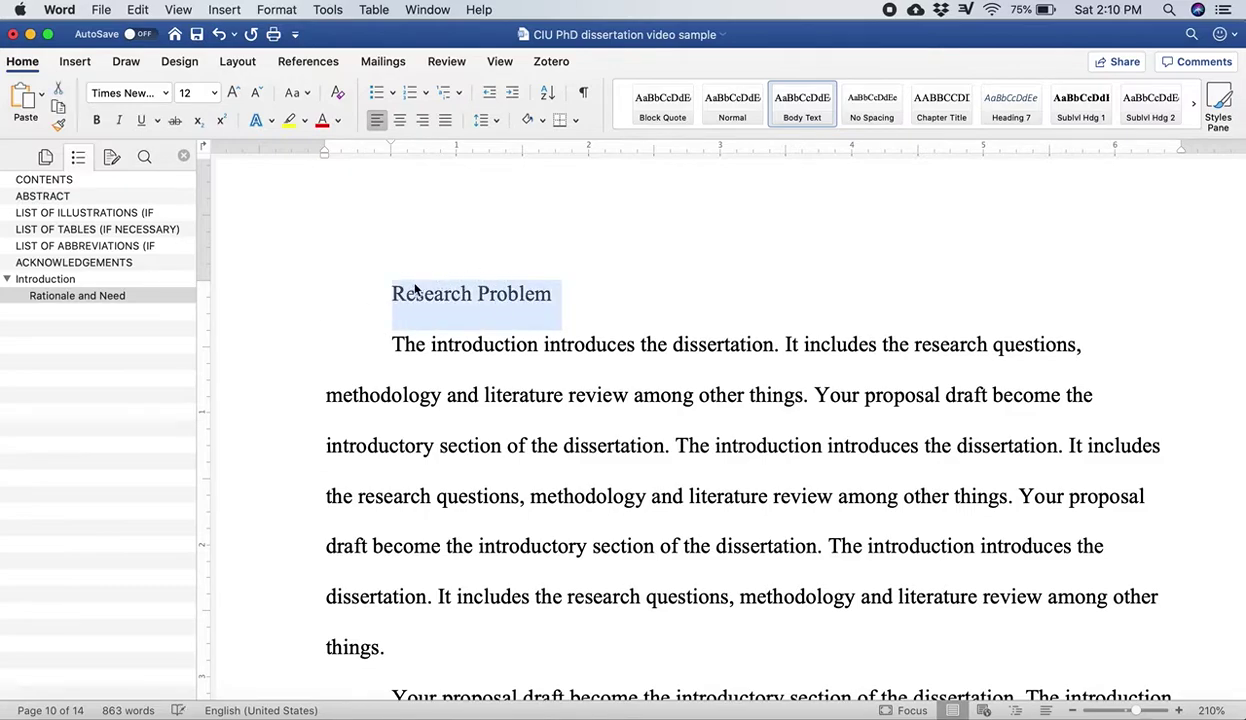
click(1066, 100)
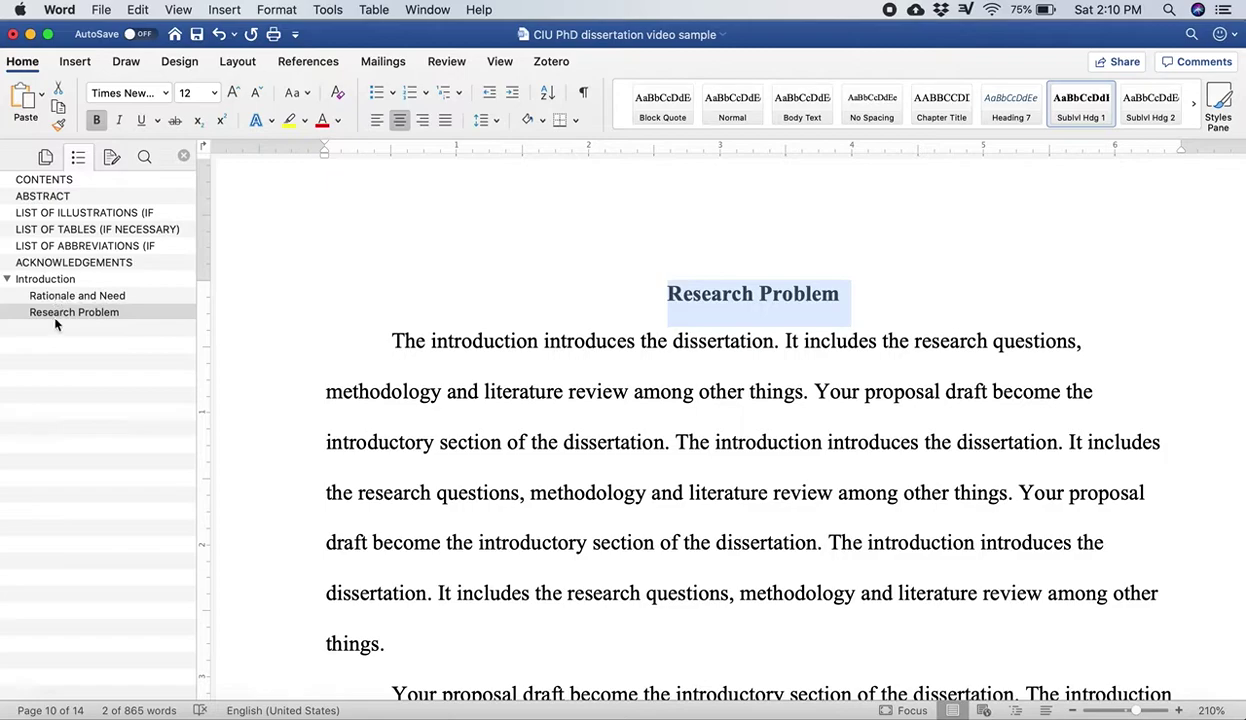
Step: Insert the subheading "Limitations" after the first Research Problem paragraph and give it the Sublvl Hdg 1 style
scroll(401, 465, down, 5)
click(450, 397)
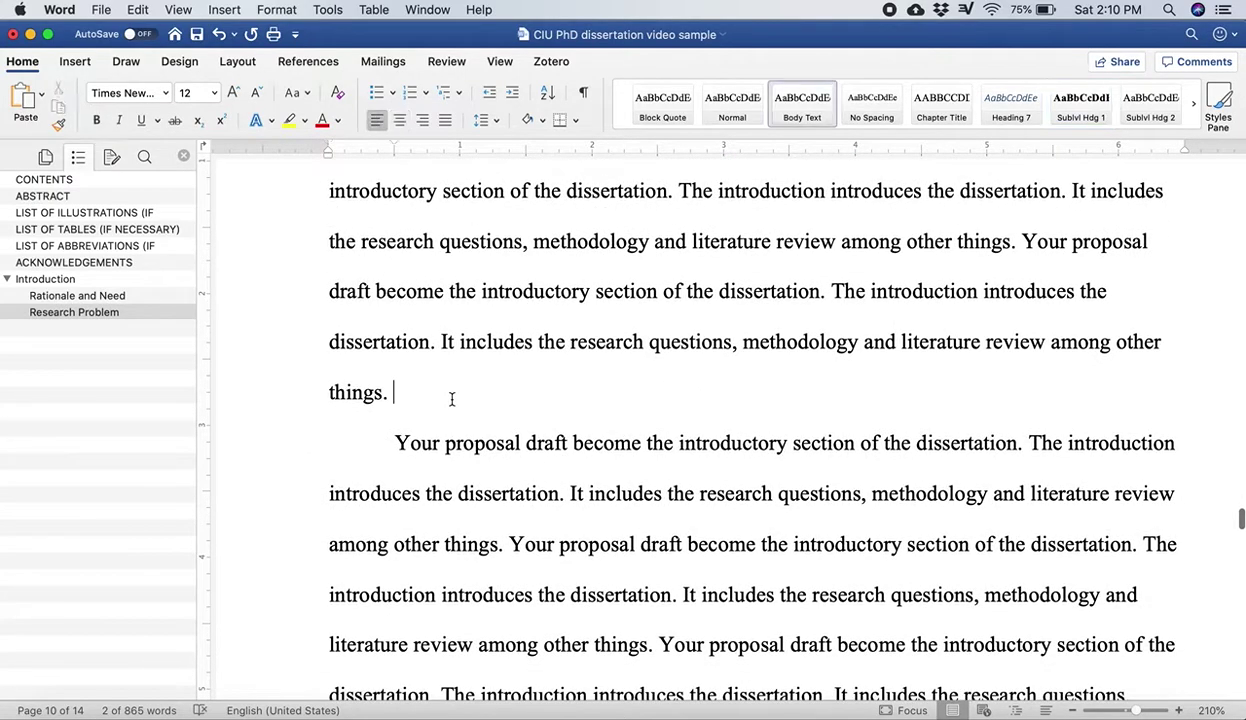
key(Return)
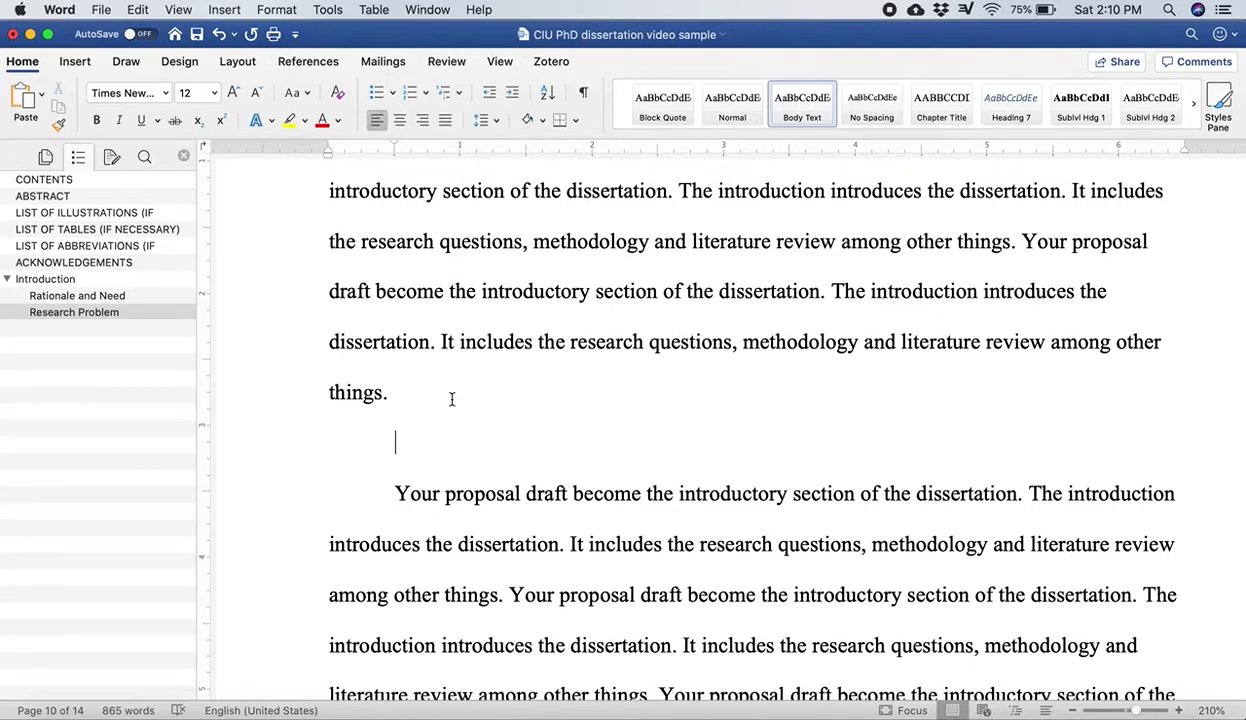
text(Limitations)
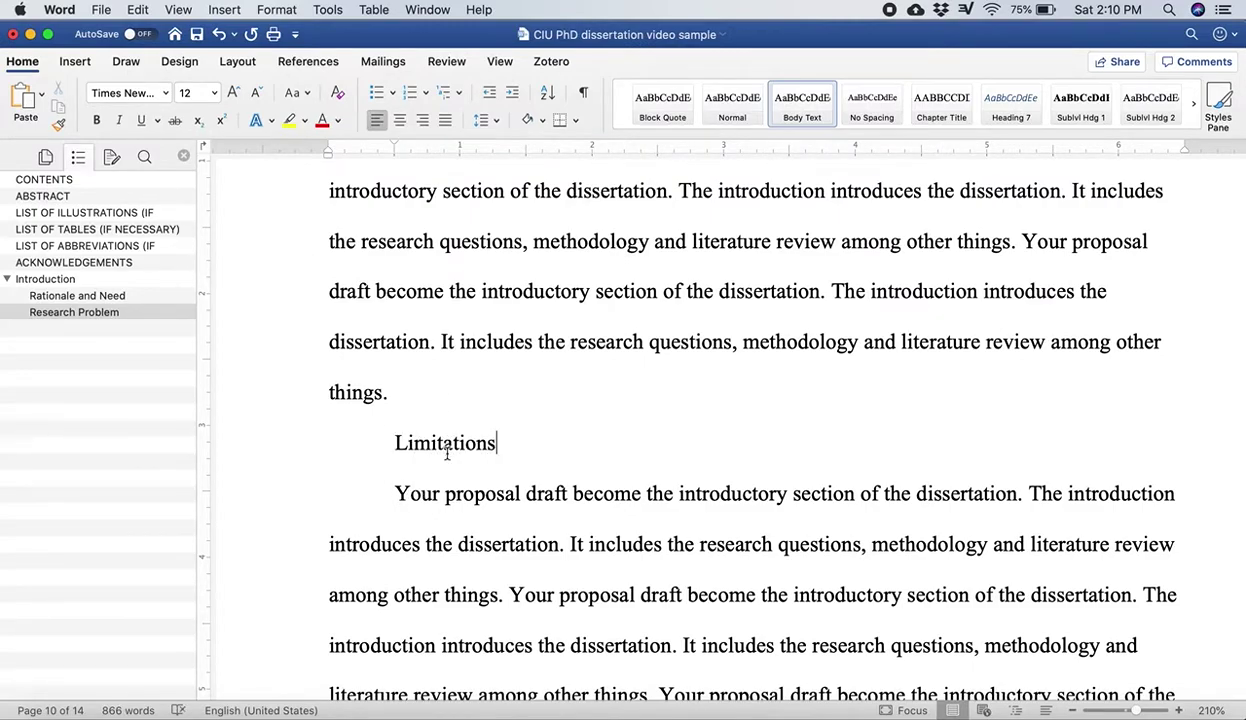
triple_click(447, 453)
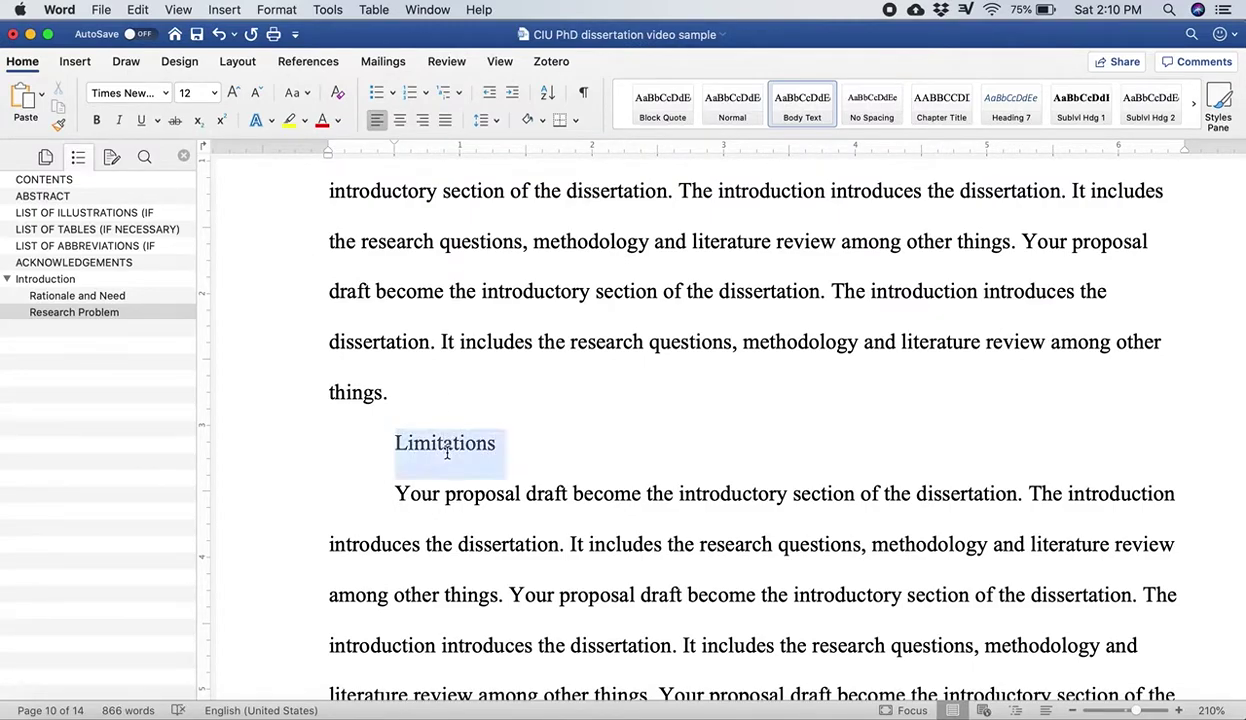
click(1088, 104)
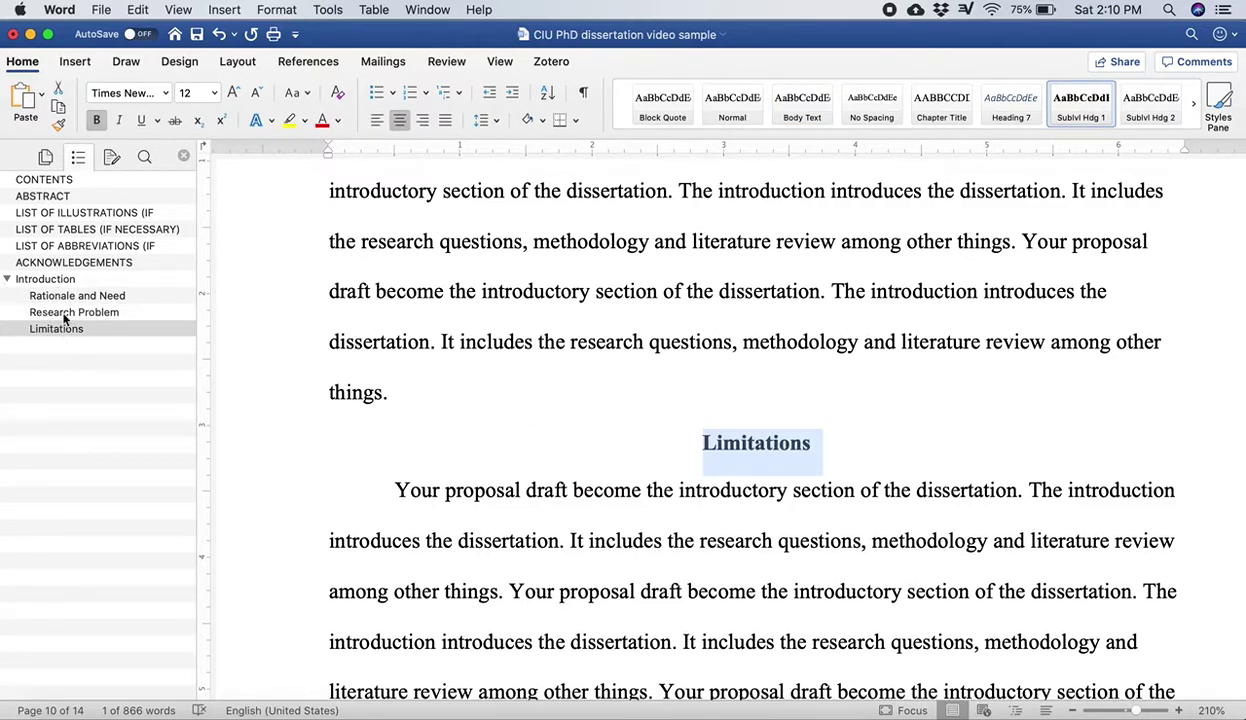
Step: Insert the subheading "Definition of Terms" above the last paragraph on page 10, following the template's contents order, and give it the Sublvl Hdg 1 style
scroll(420, 470, down, 5)
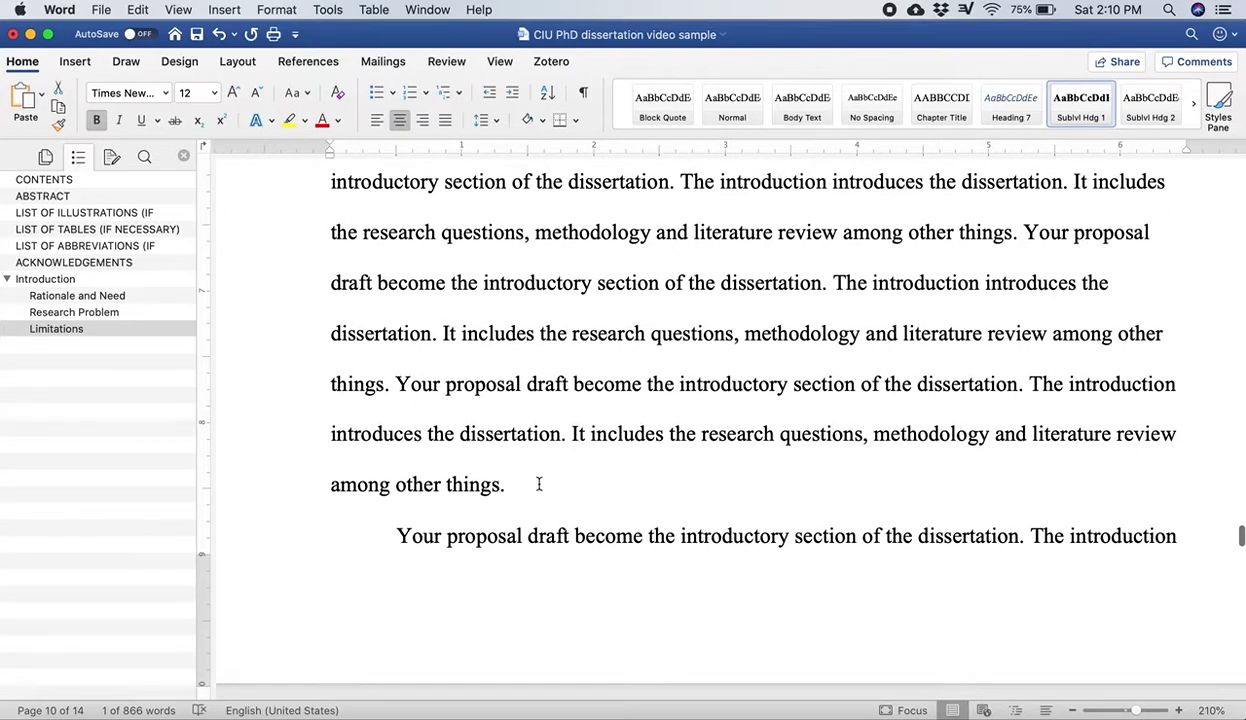
click(538, 484)
key(Return)
key(super+grave)
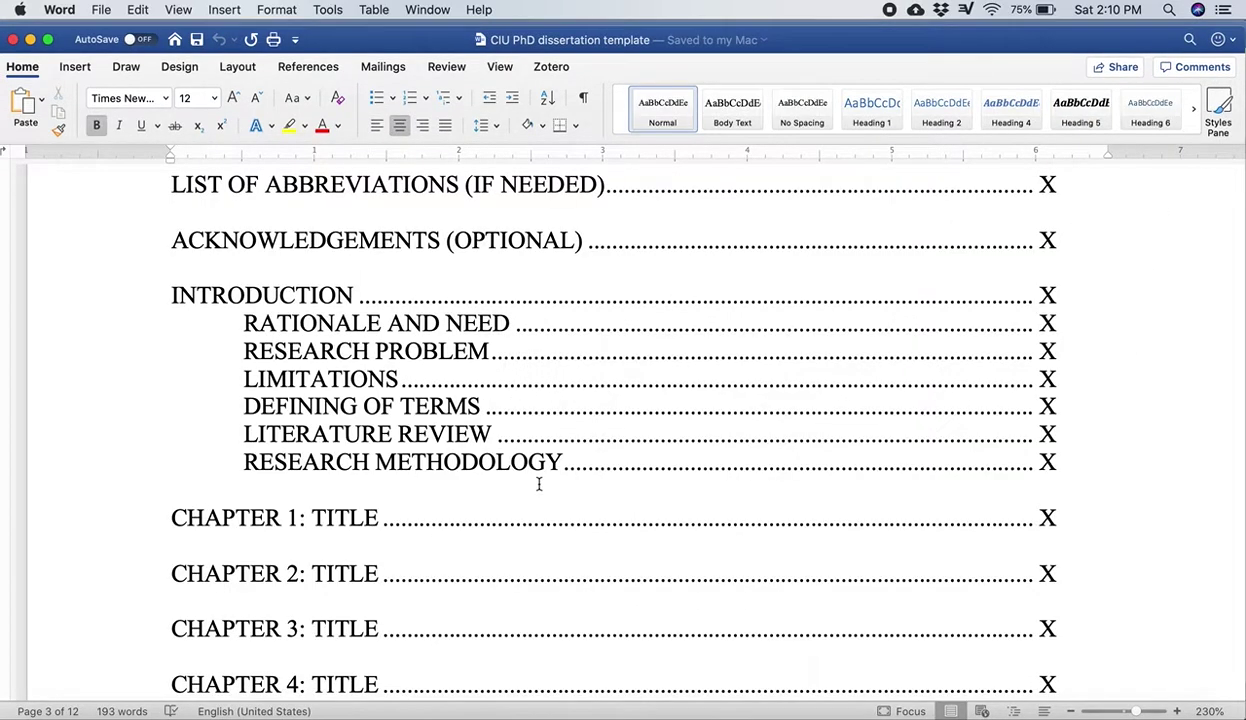
key(super+grave)
text(De)
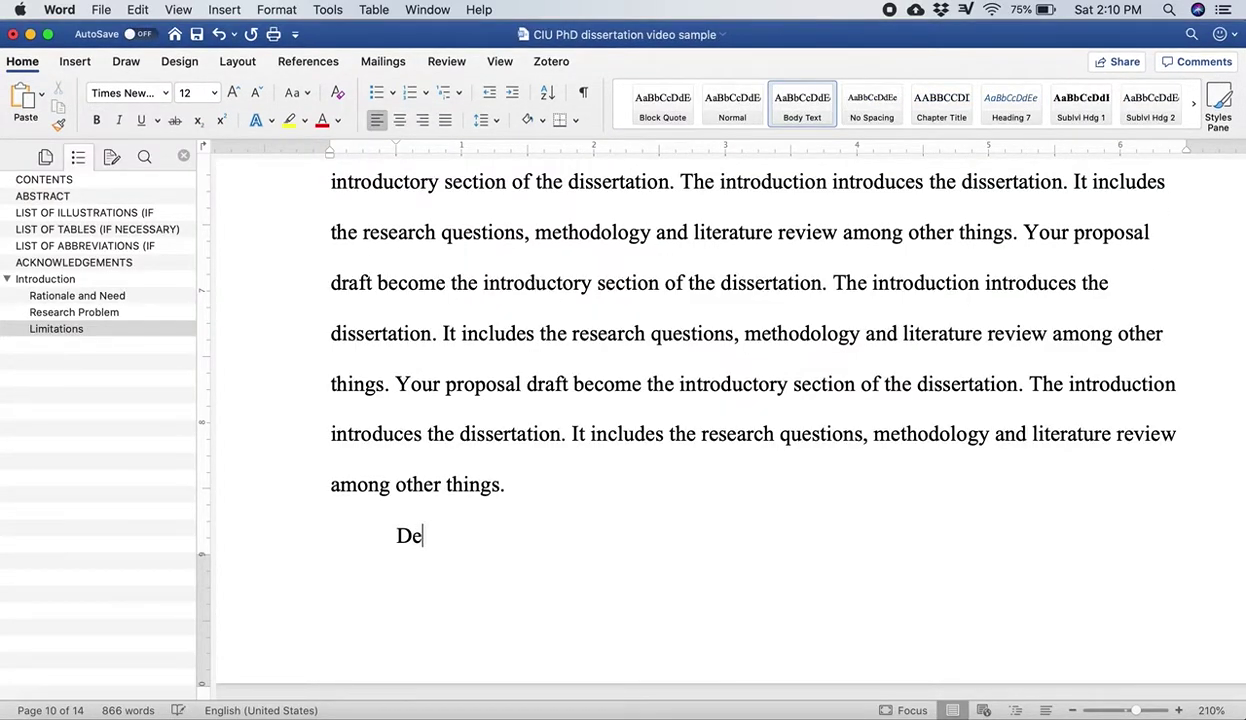
text(finition of )
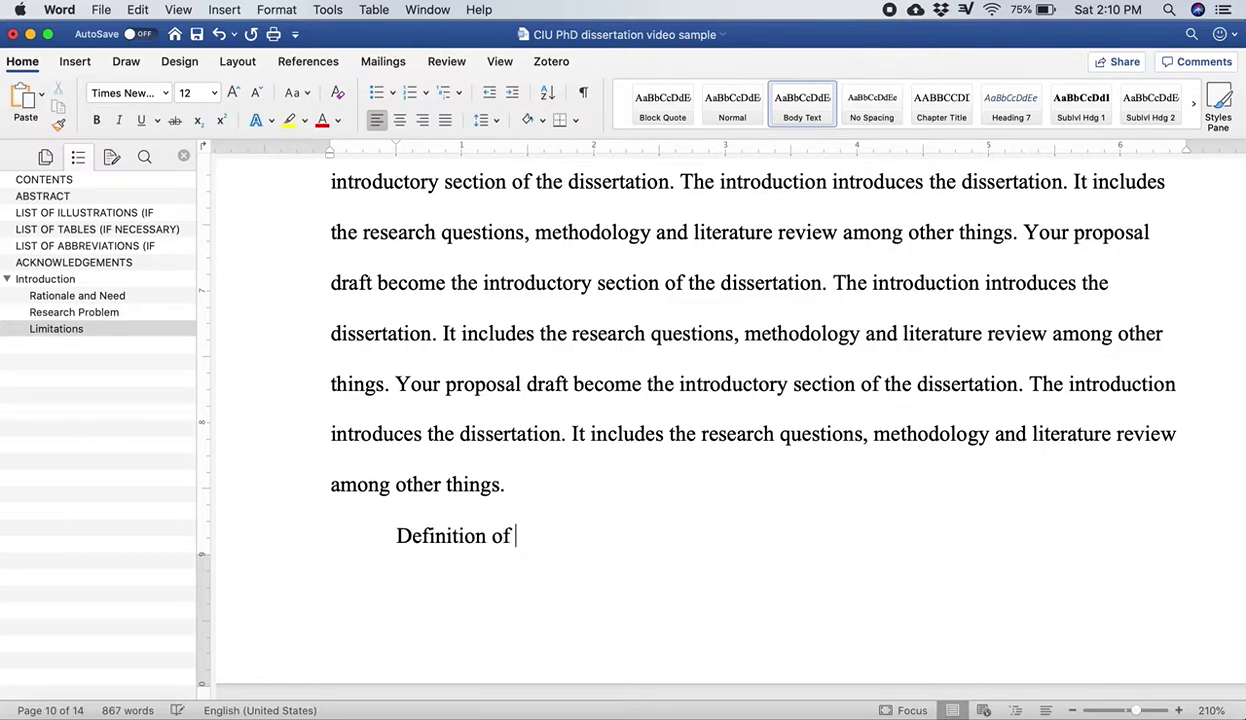
text(Terms)
drag(580, 538, 445, 524)
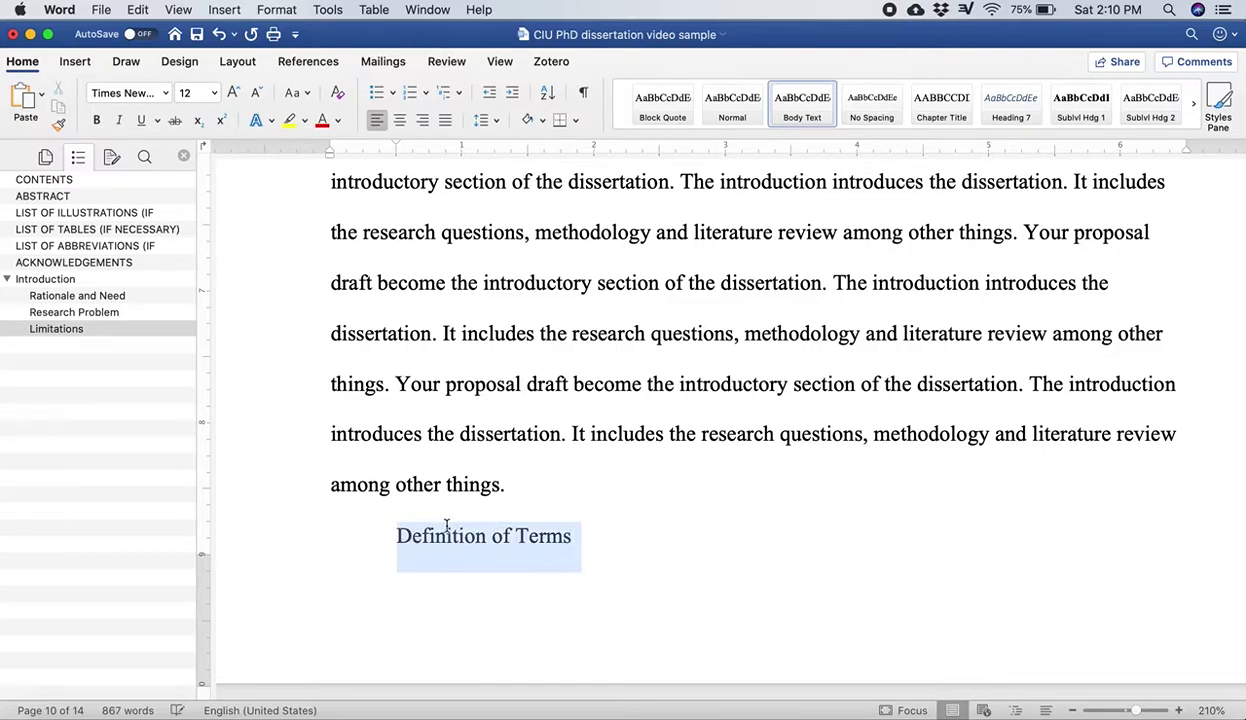
click(1082, 104)
Step: Split the Definition of Terms paragraph after its fifth line, insert the subheading "Literature Review" there and apply the Sublvl Hdg 1 style
scroll(820, 386, down, 10)
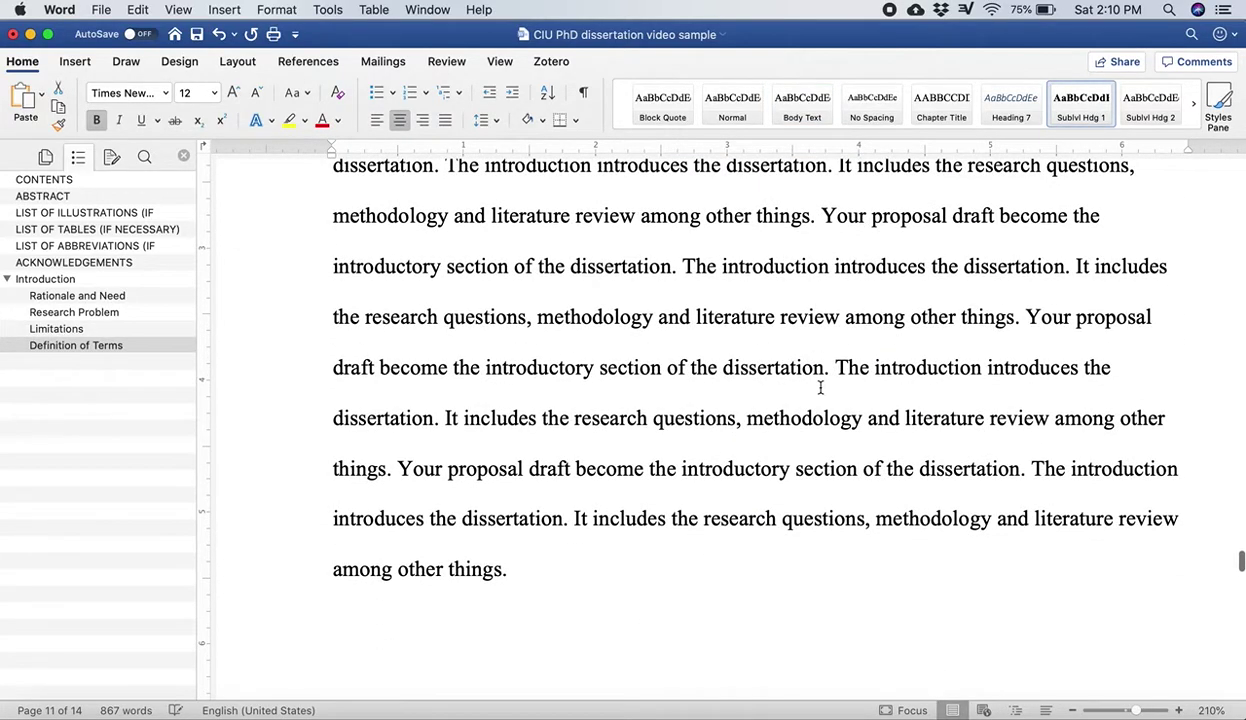
scroll(820, 386, down, 10)
scroll(820, 390, up, 1)
scroll(820, 390, down, 1)
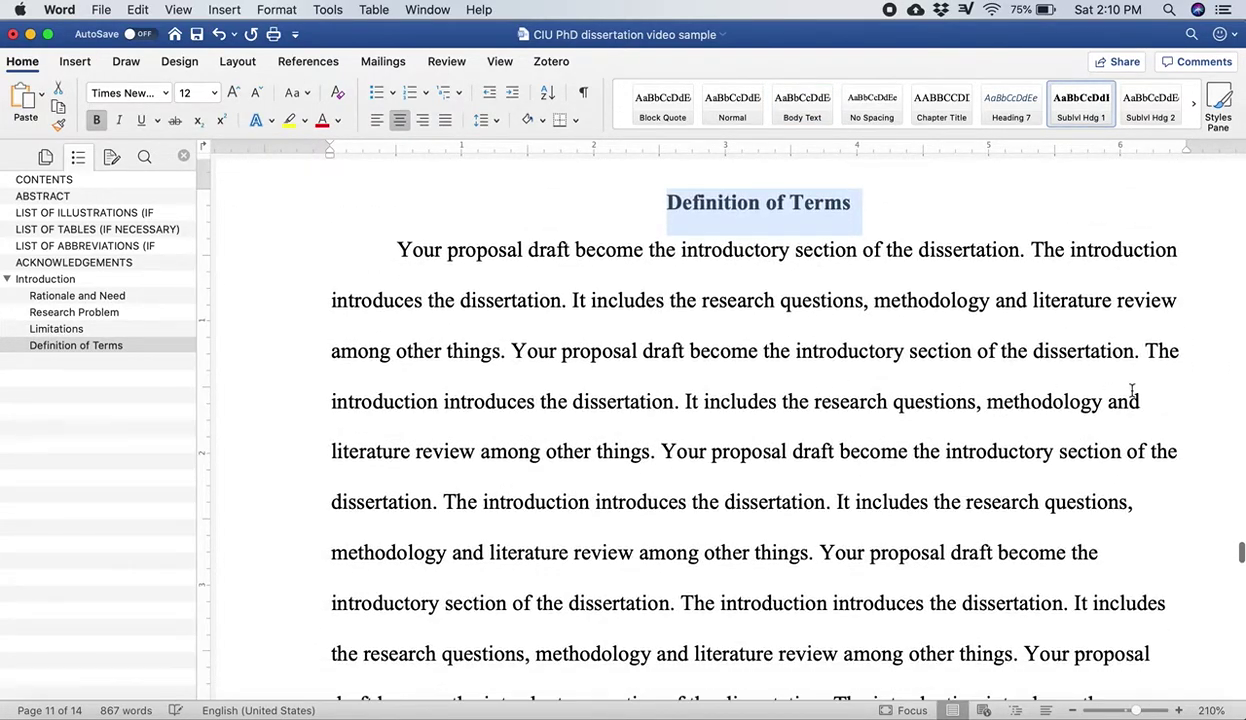
click(659, 451)
key(Return)
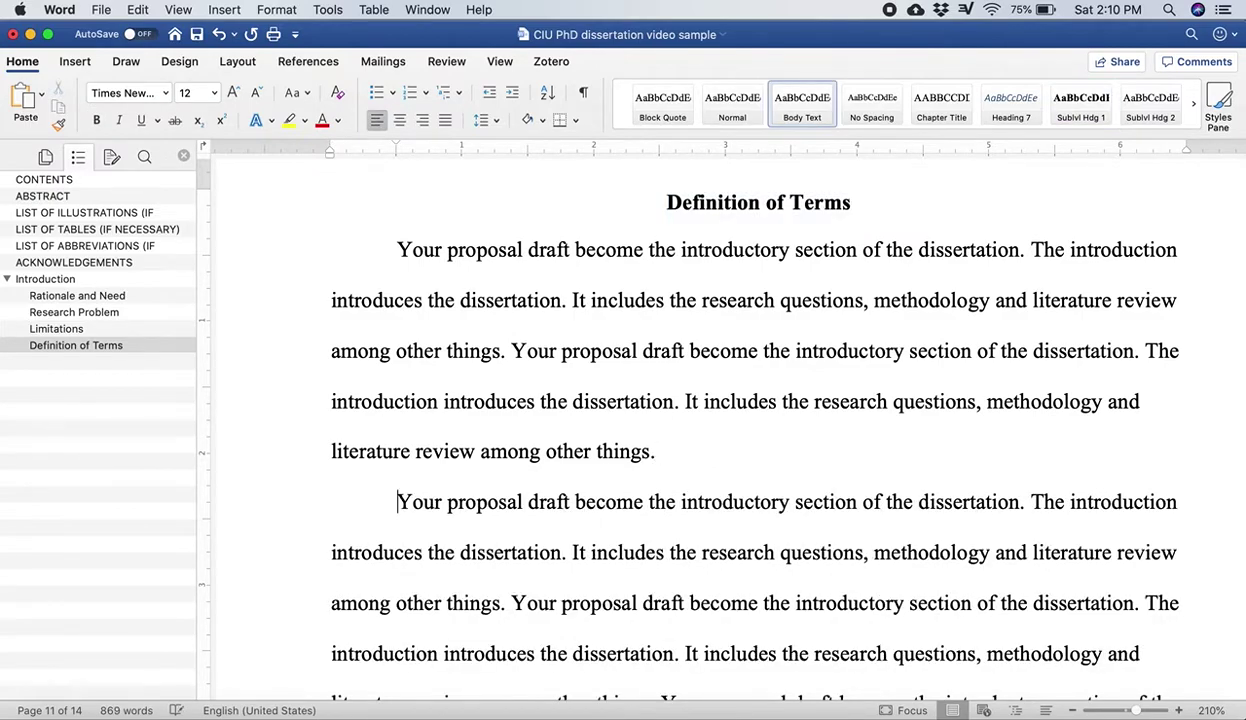
key(Return)
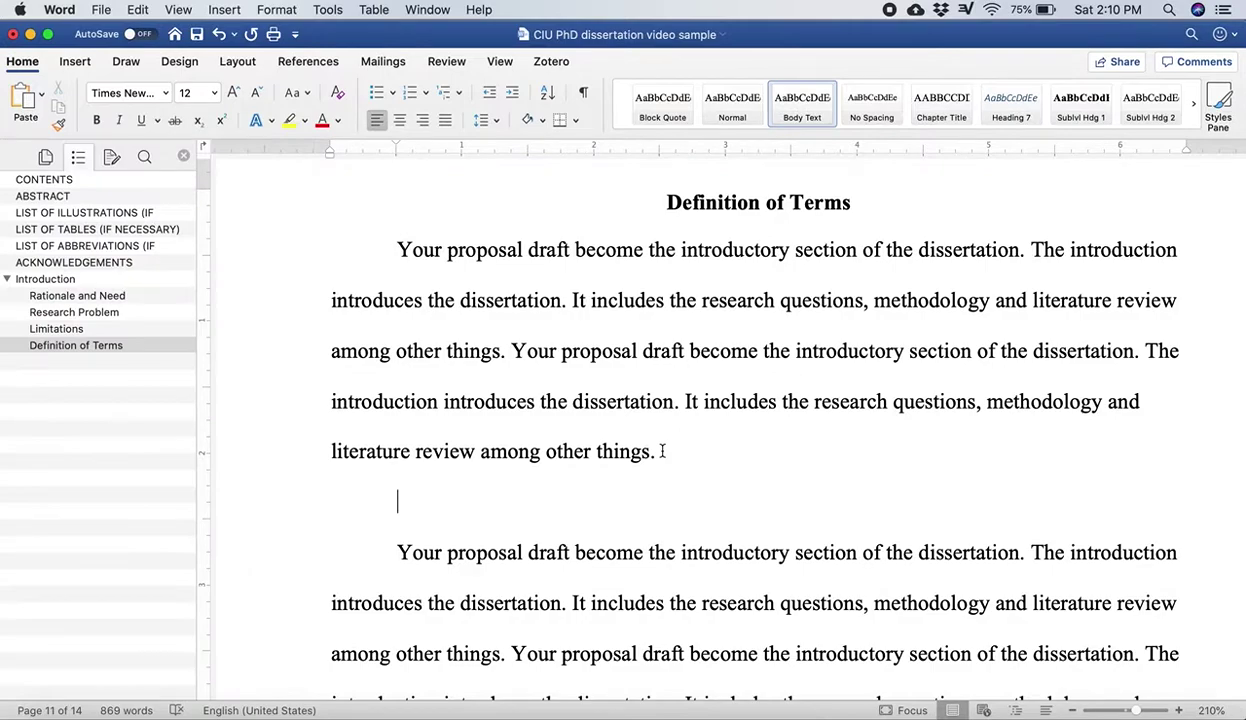
text(Literature Re)
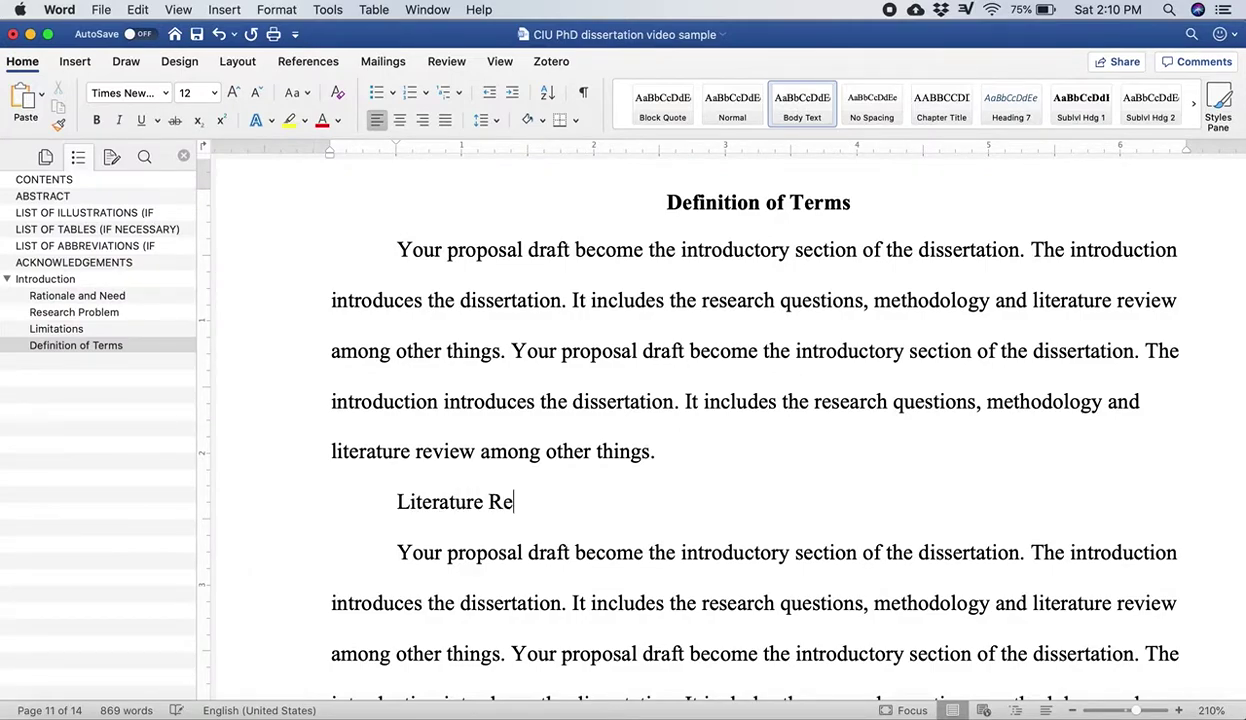
text(view)
drag(566, 495, 423, 502)
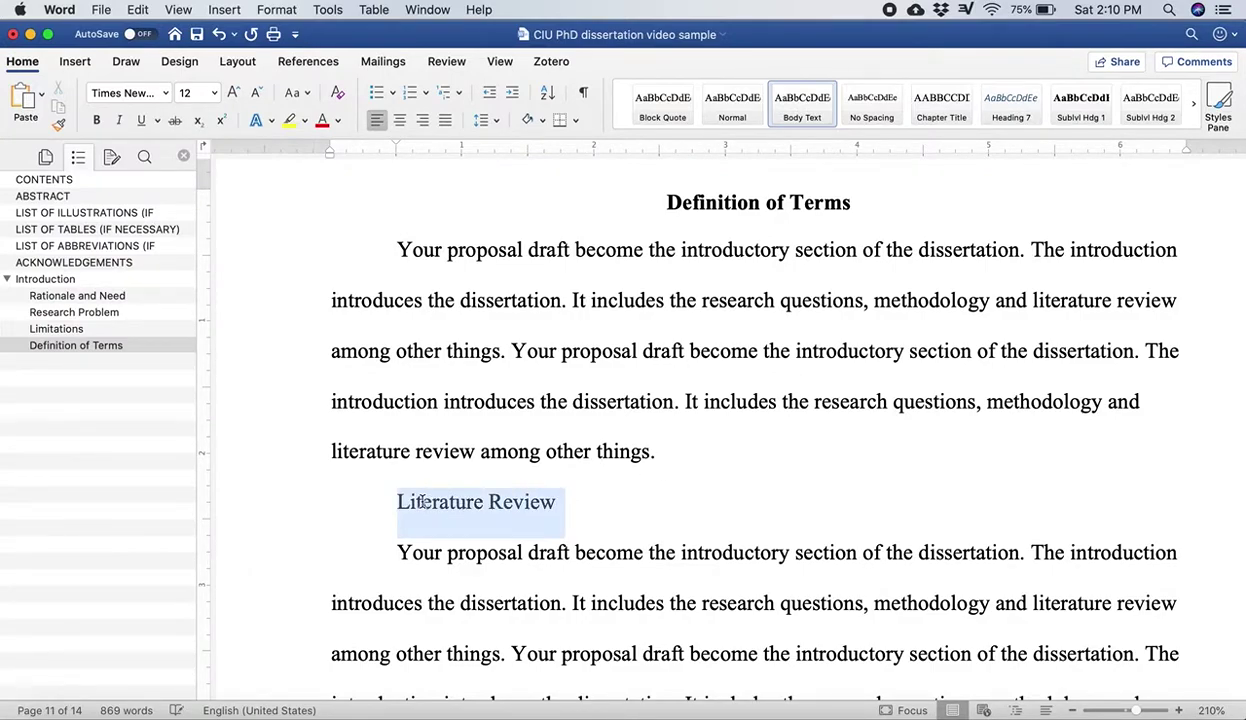
click(1070, 105)
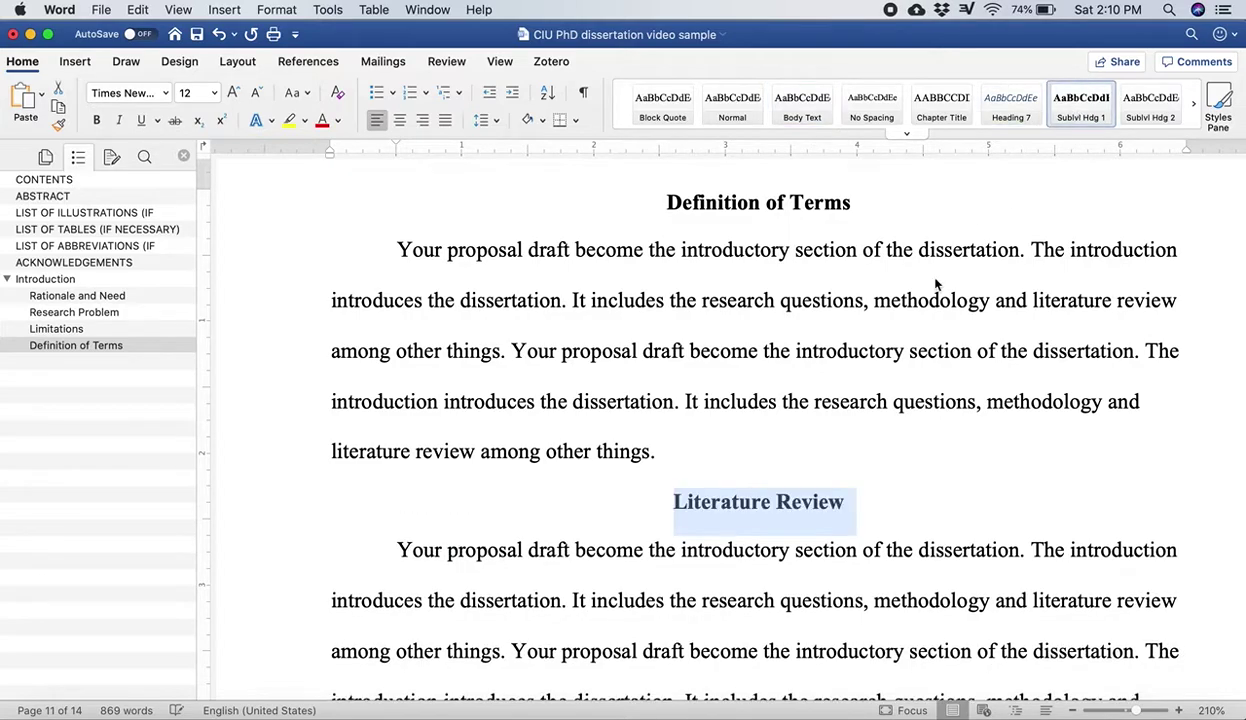
Step: Split the Literature Review paragraph after its fifth line, insert the subheading "Methodology" there and apply the Sublvl Hdg 1 style
scroll(887, 349, down, 6)
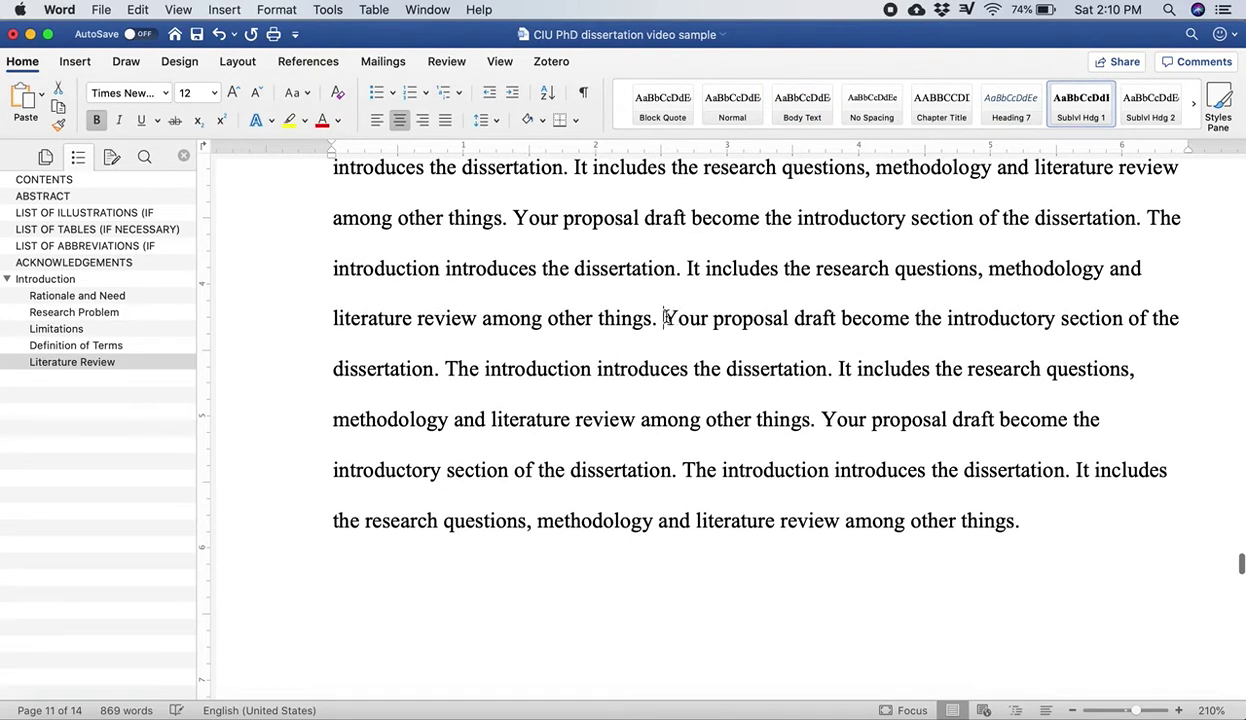
click(664, 318)
key(Return)
key(Return)
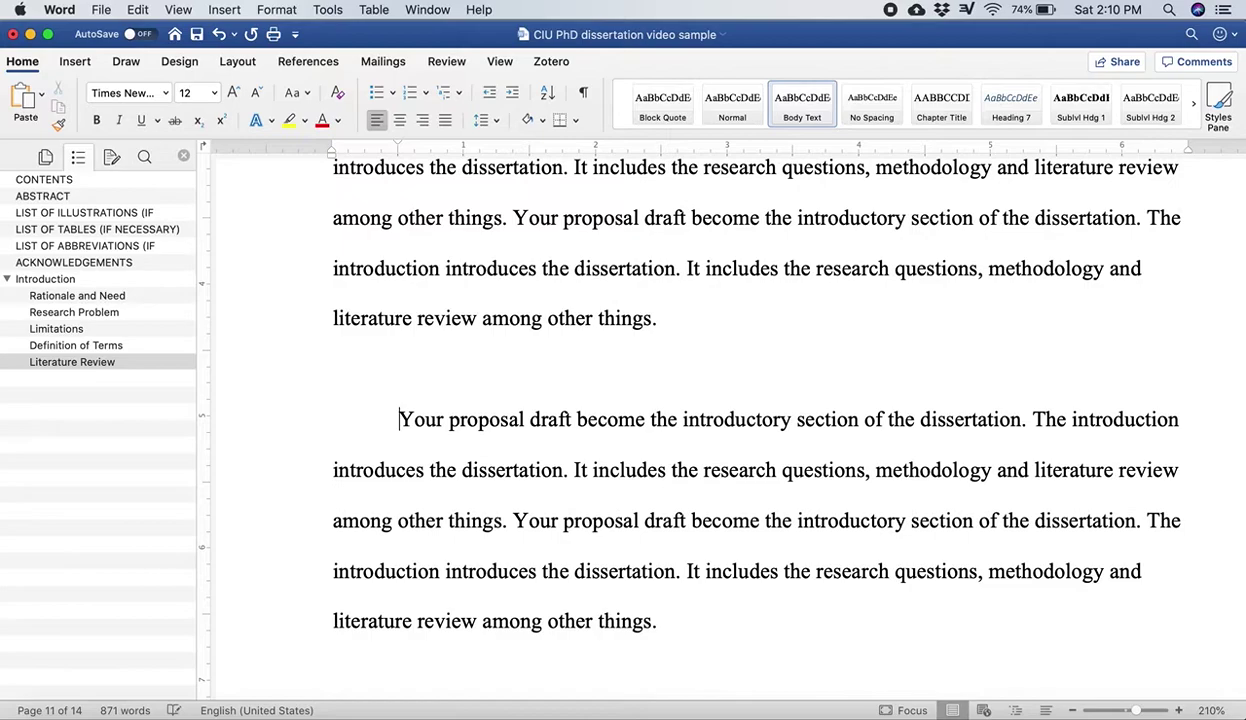
text(Methodology)
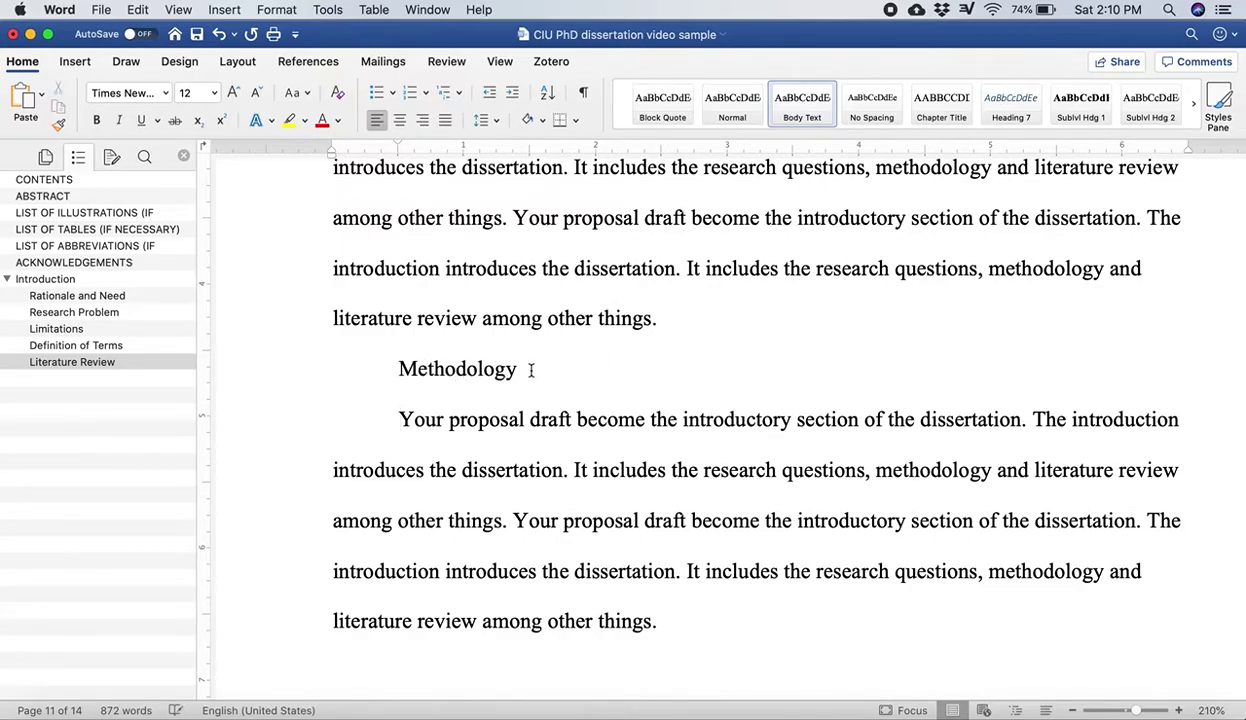
drag(522, 370, 401, 370)
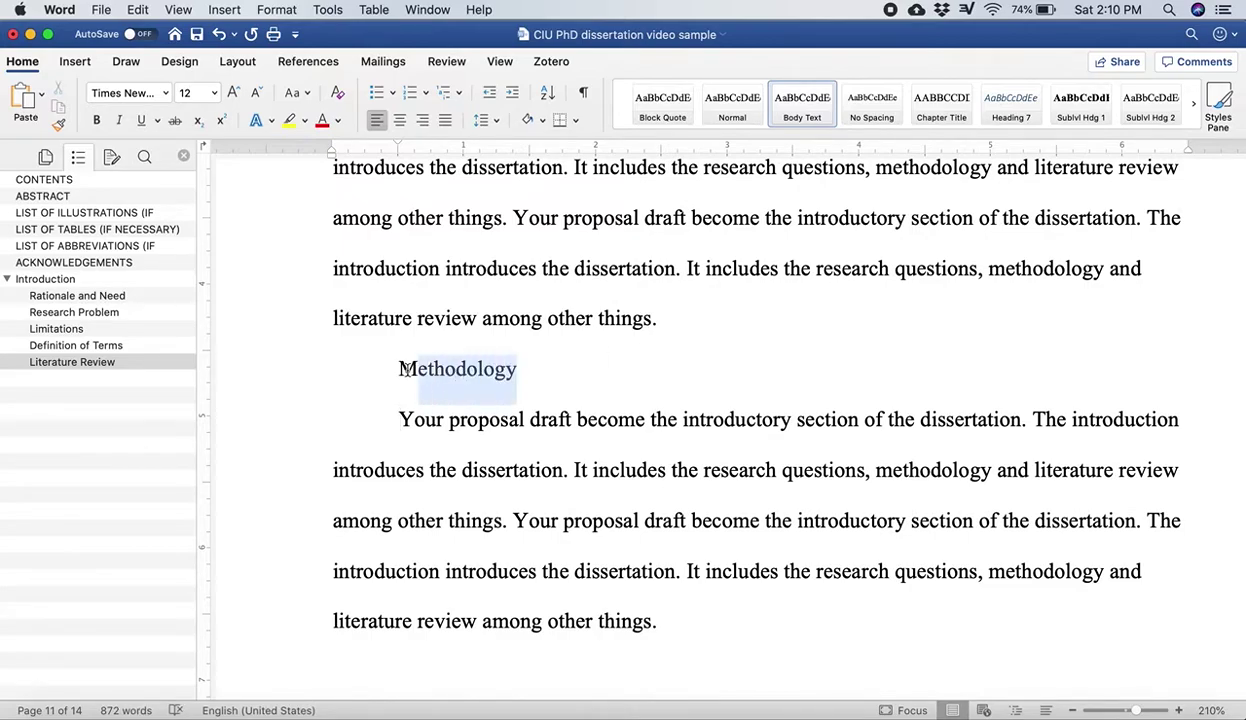
click(1085, 100)
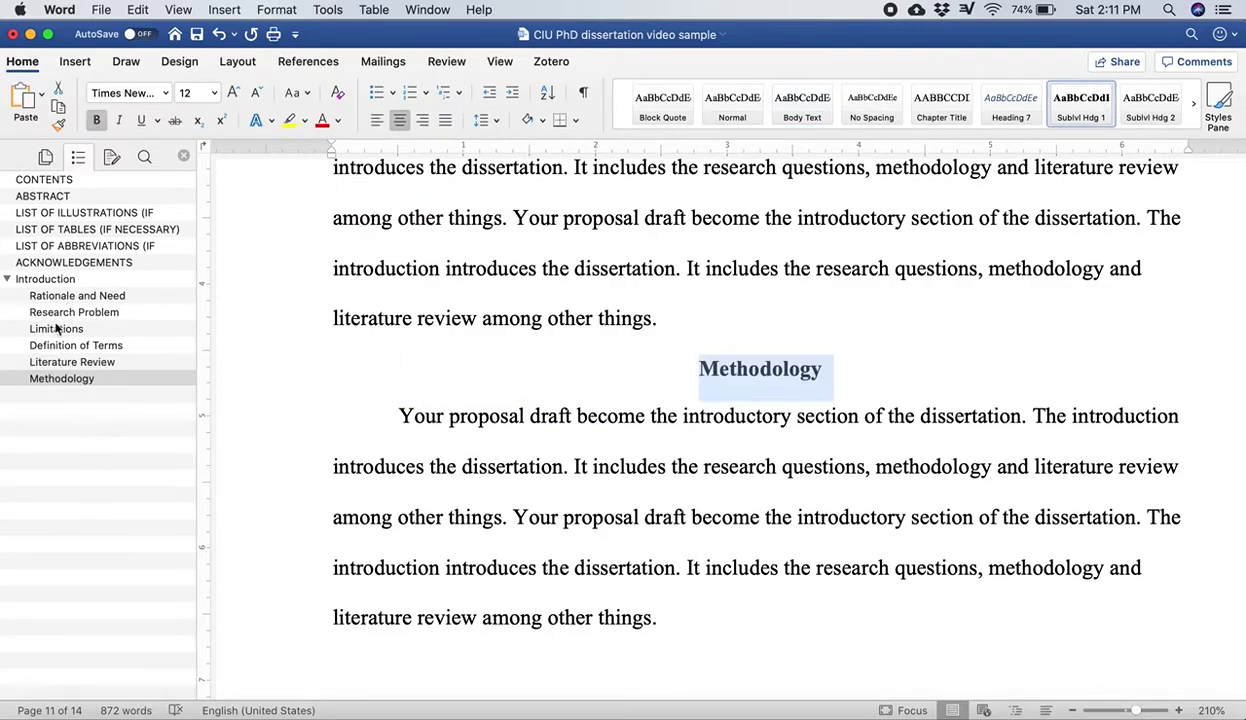
Step: Insert a page break on the blank line directly above the "CHAPTER 1: TITLE (REPEAT FOR NEXT CHAPS)" heading
scroll(520, 470, up, 1)
scroll(534, 482, down, 5)
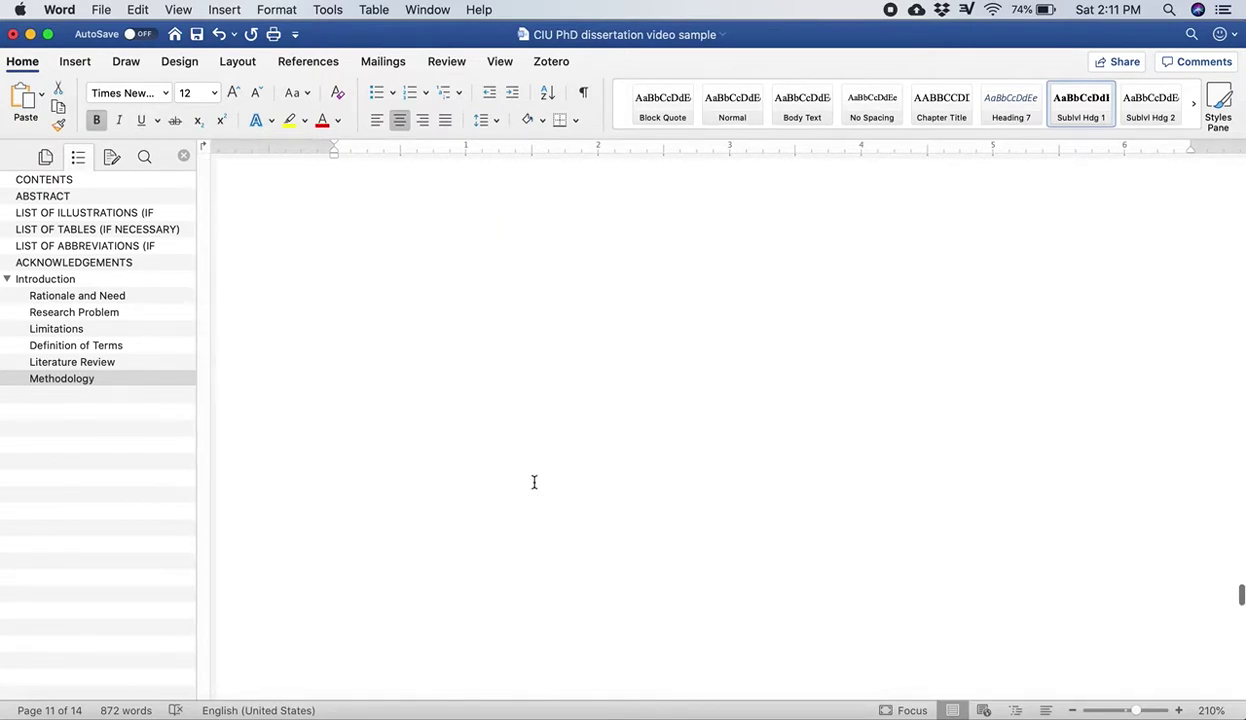
scroll(534, 482, down, 1)
scroll(534, 482, up, 2)
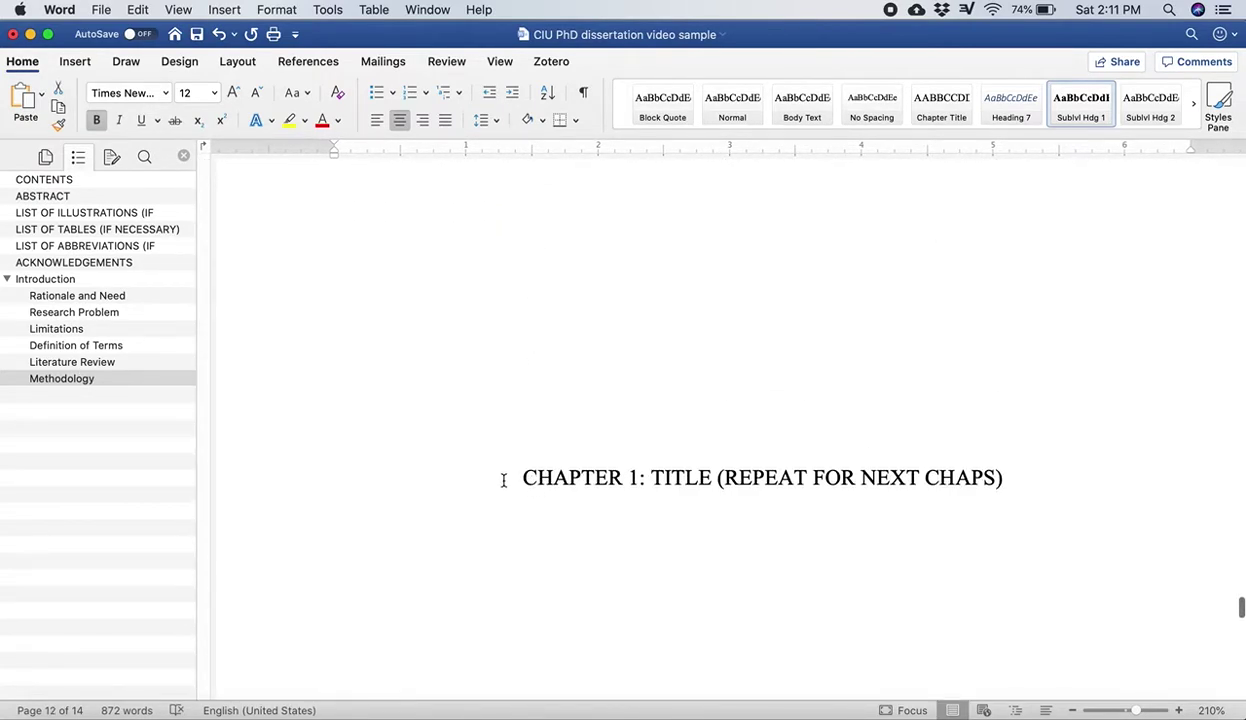
click(504, 478)
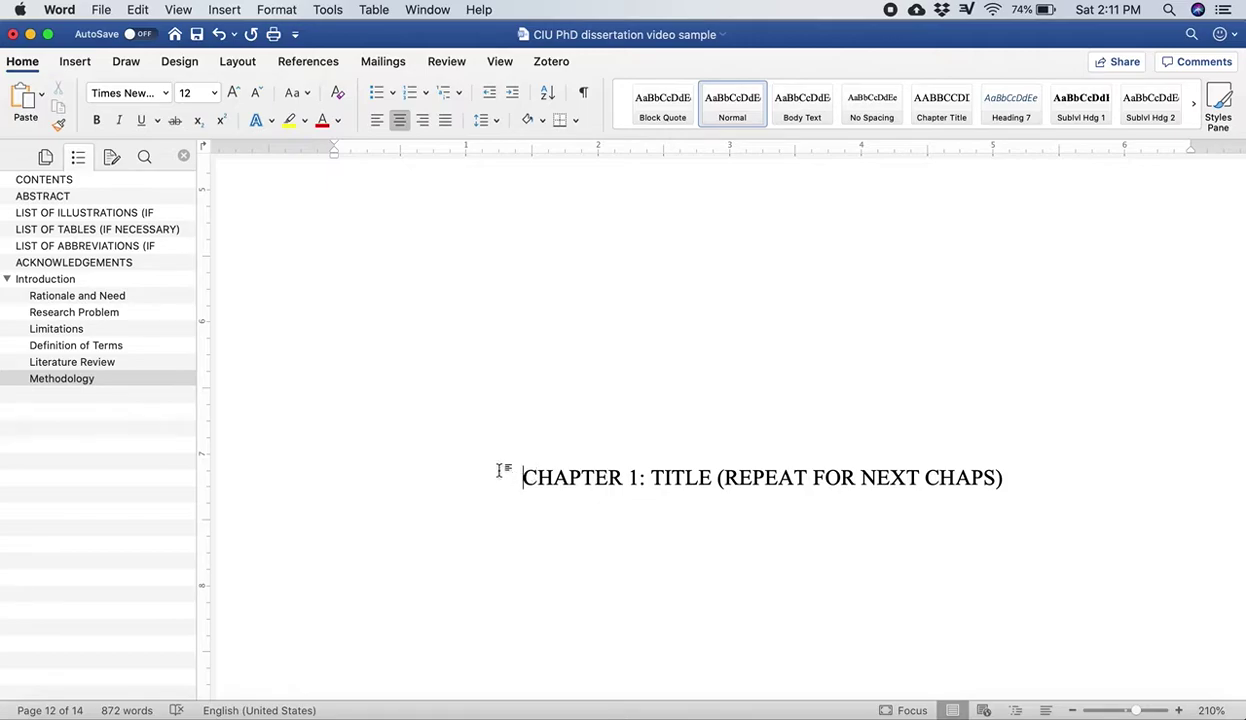
click(608, 441)
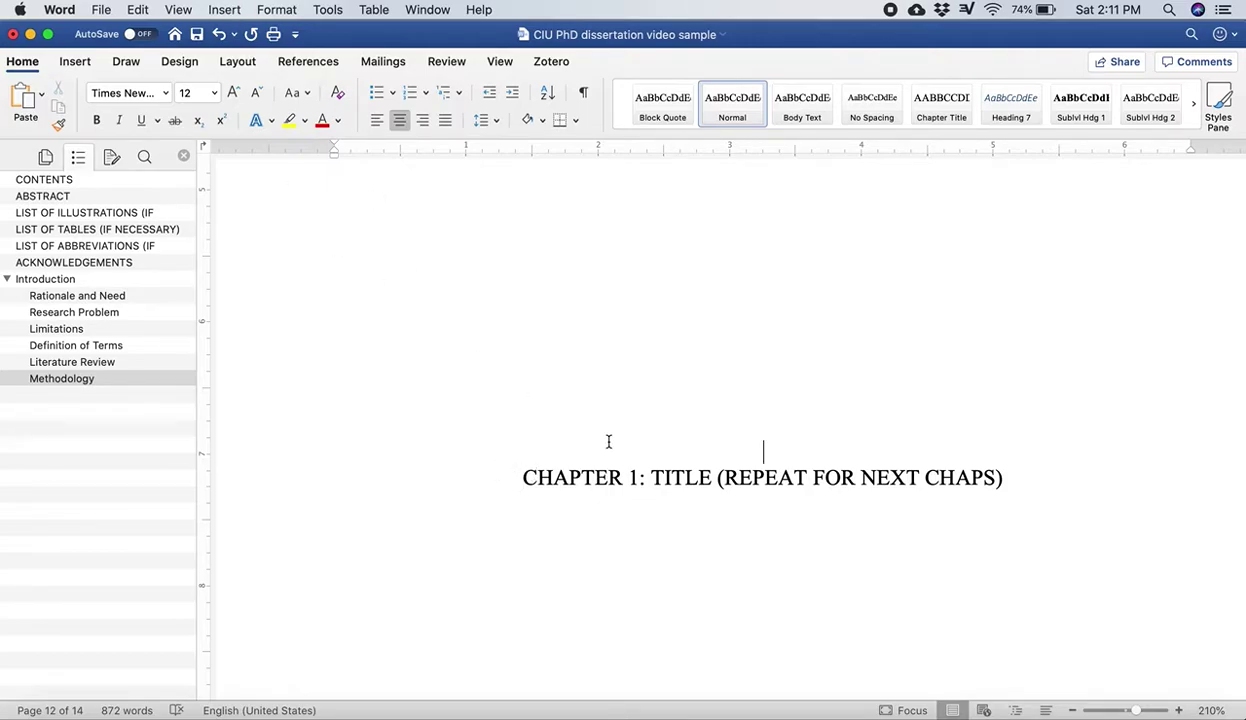
click(232, 9)
mouse_move(270, 322)
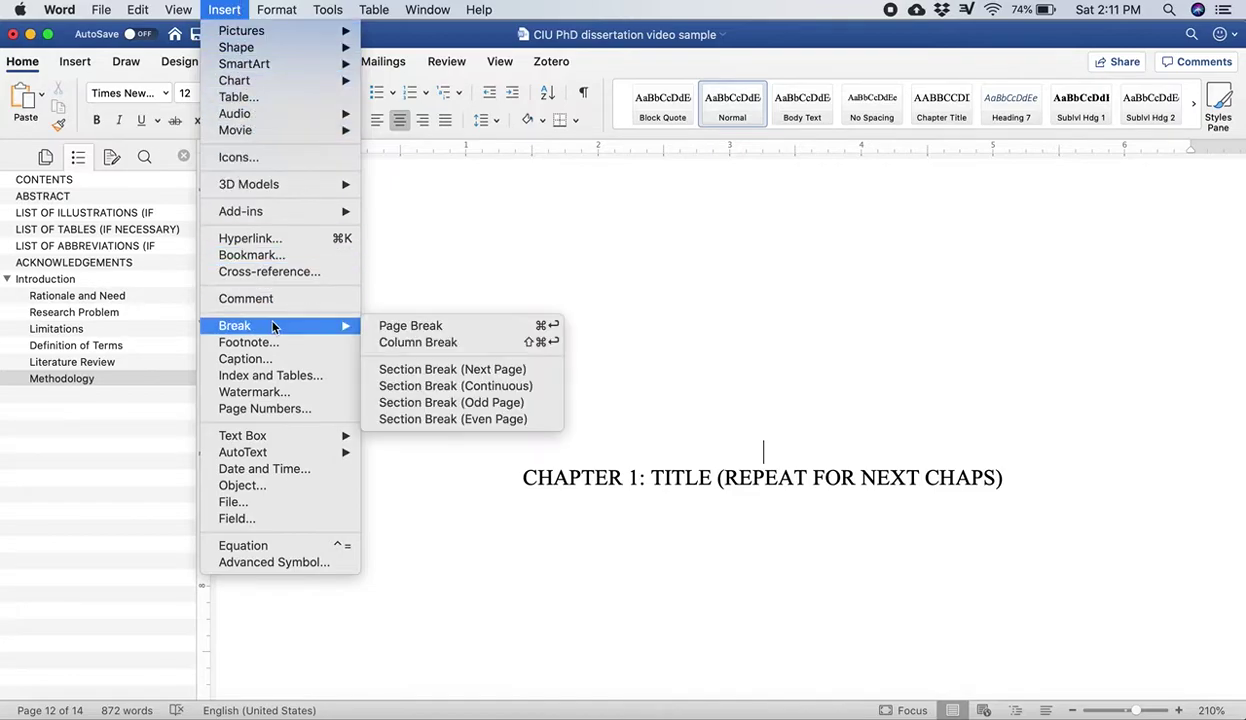
click(418, 325)
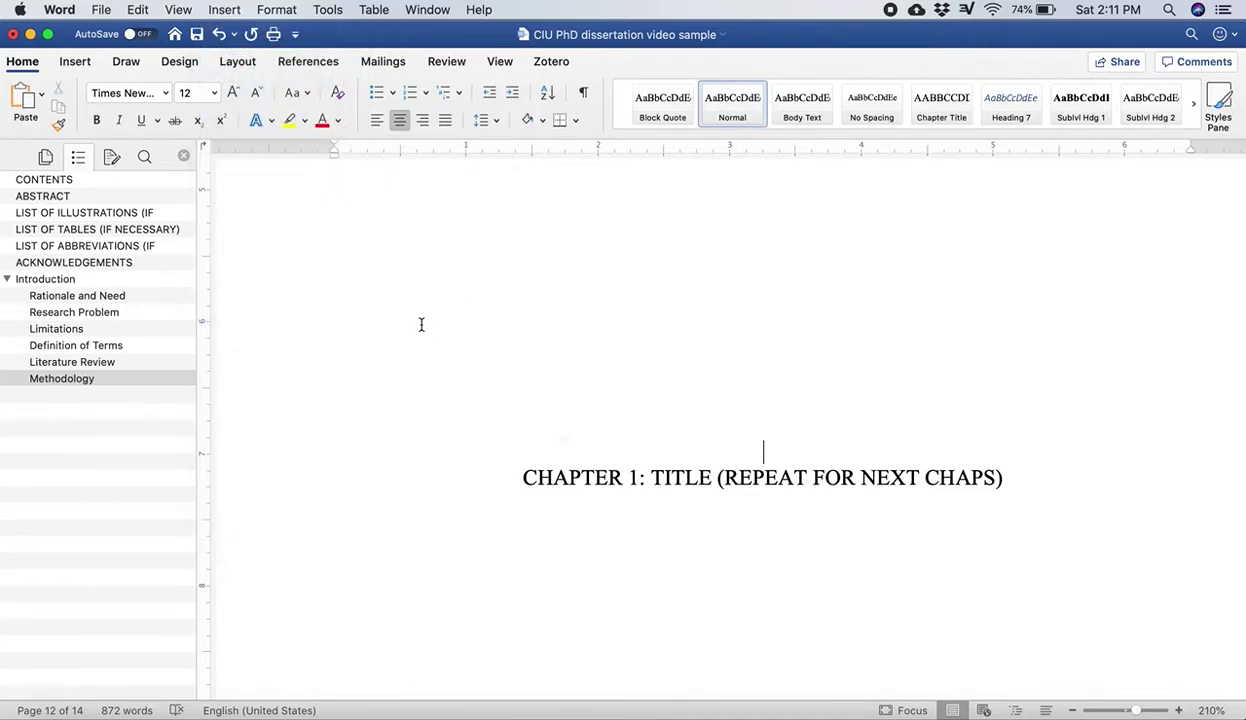
Step: Apply the Chapter Title style to the "CHAPTER 1: TITLE (REPEAT FOR NEXT CHAPS)" heading and delete the blank line above it
scroll(915, 525, down, 2)
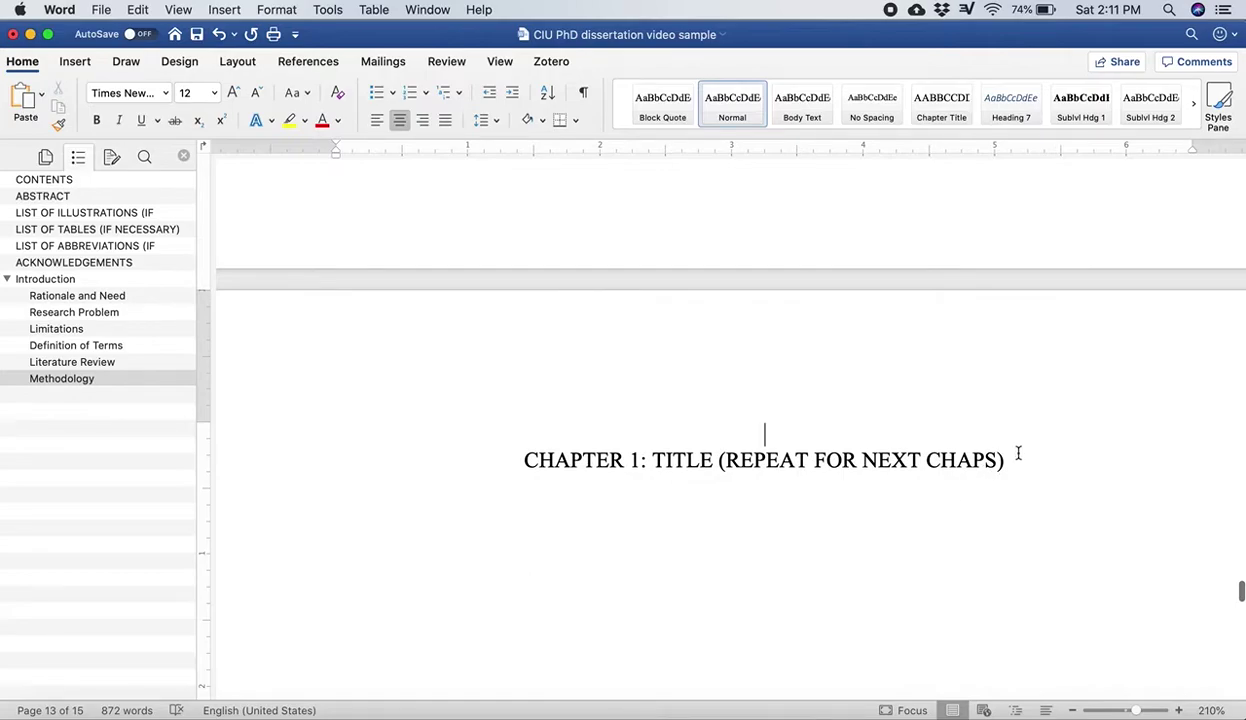
triple_click(764, 438)
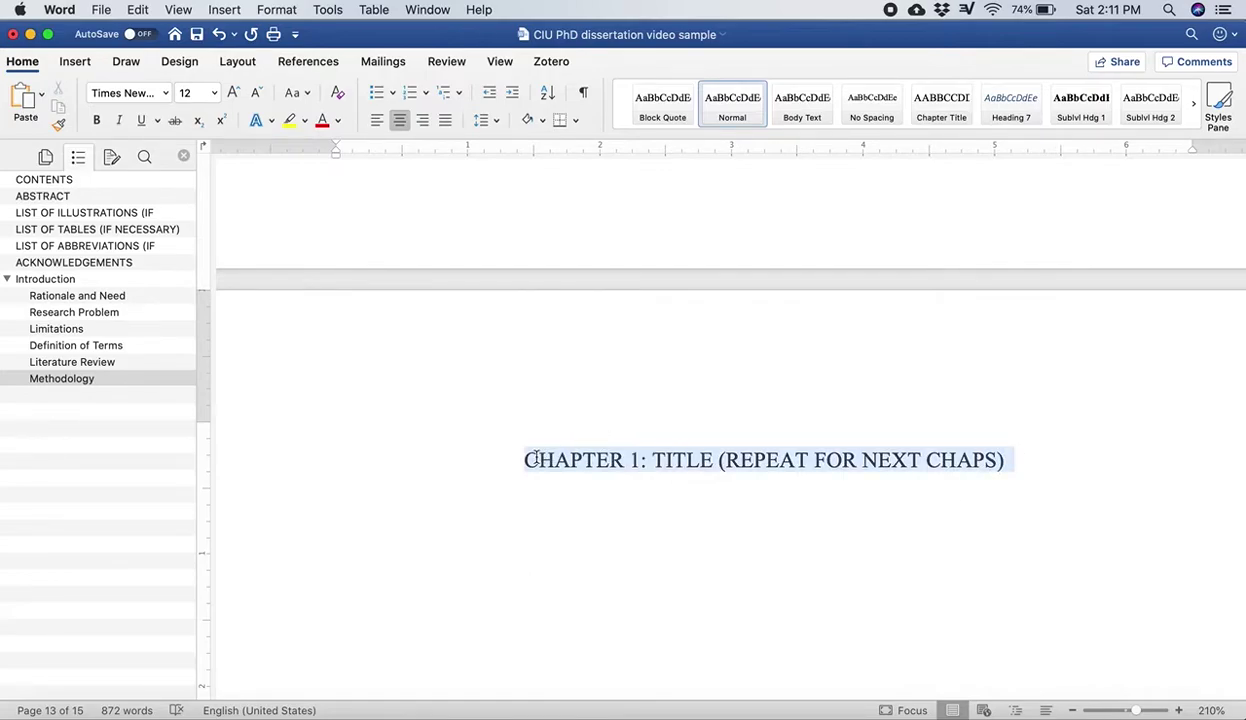
click(954, 100)
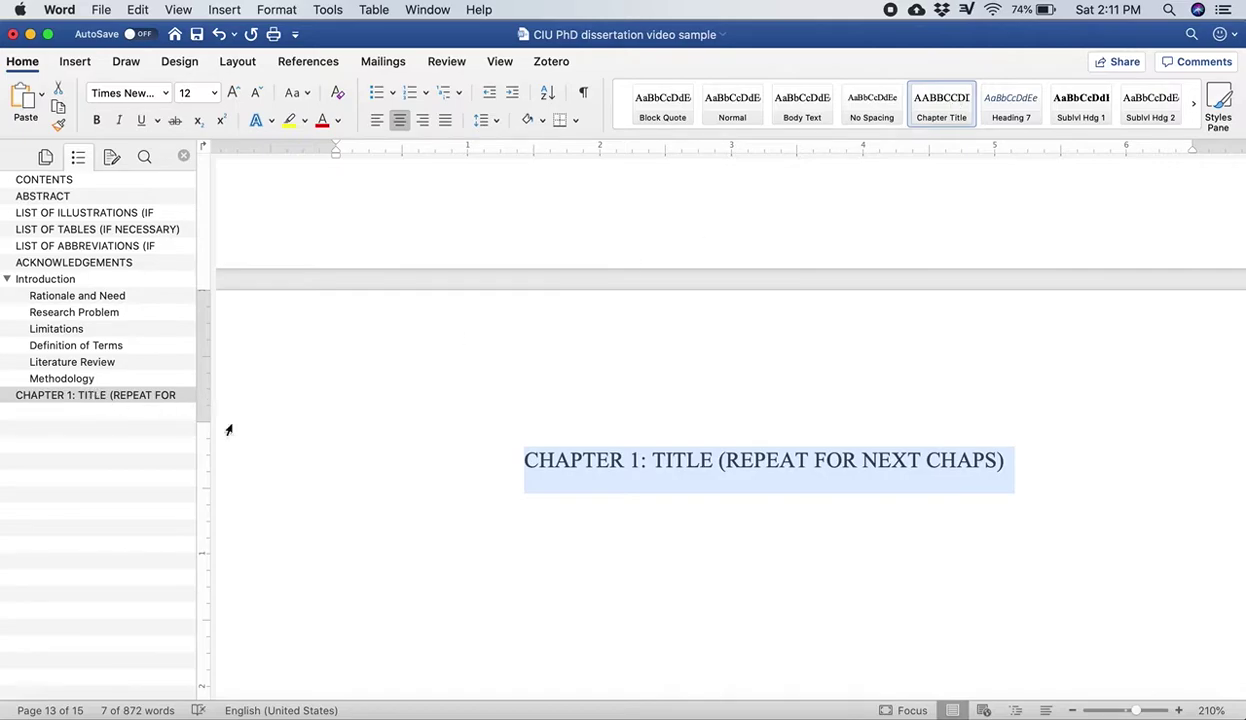
click(742, 408)
key(Delete)
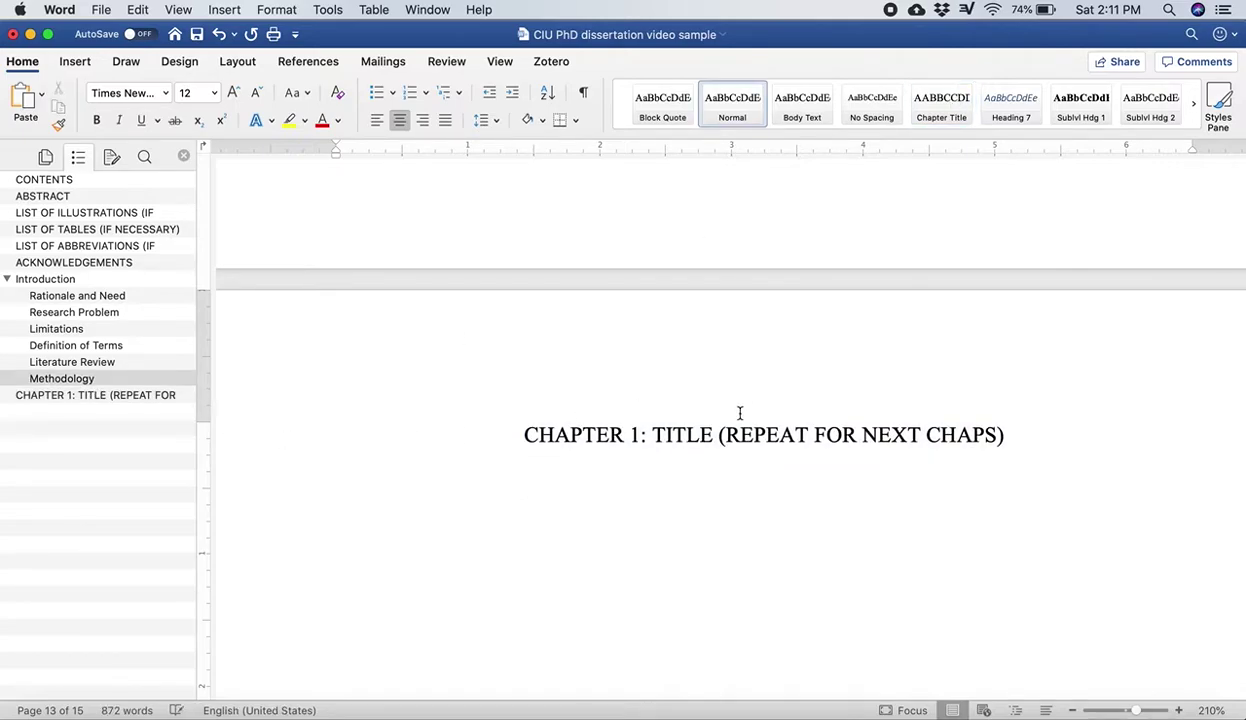
Step: Apply the Chapter Title style to the "APPENDIX A (REPEAT FOR OTHER APPENDICES)" heading
scroll(660, 555, down, 15)
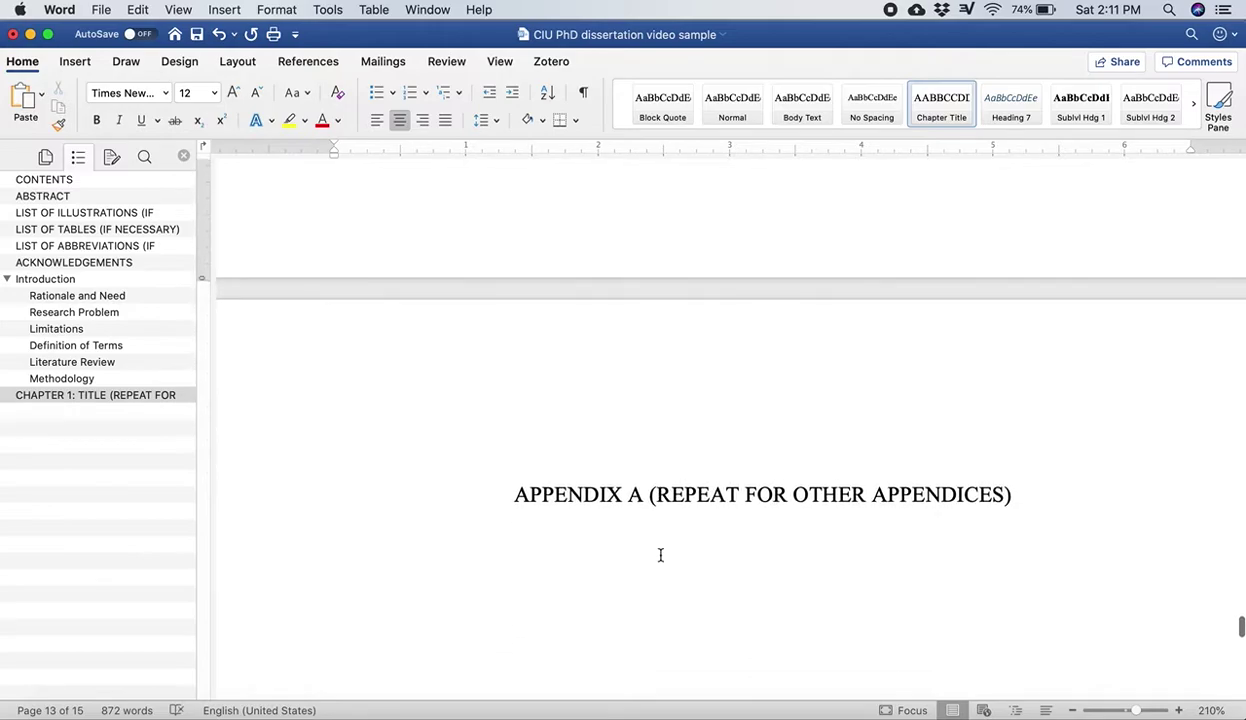
scroll(660, 555, up, 1)
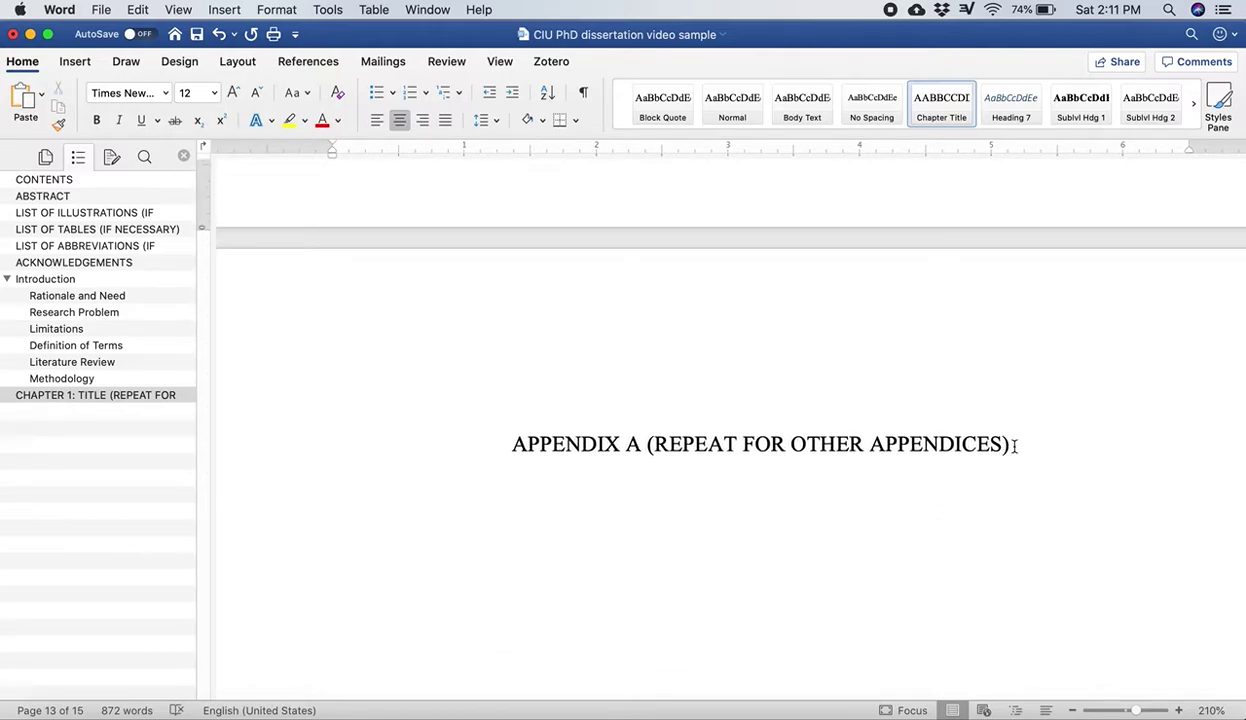
drag(1014, 447, 508, 446)
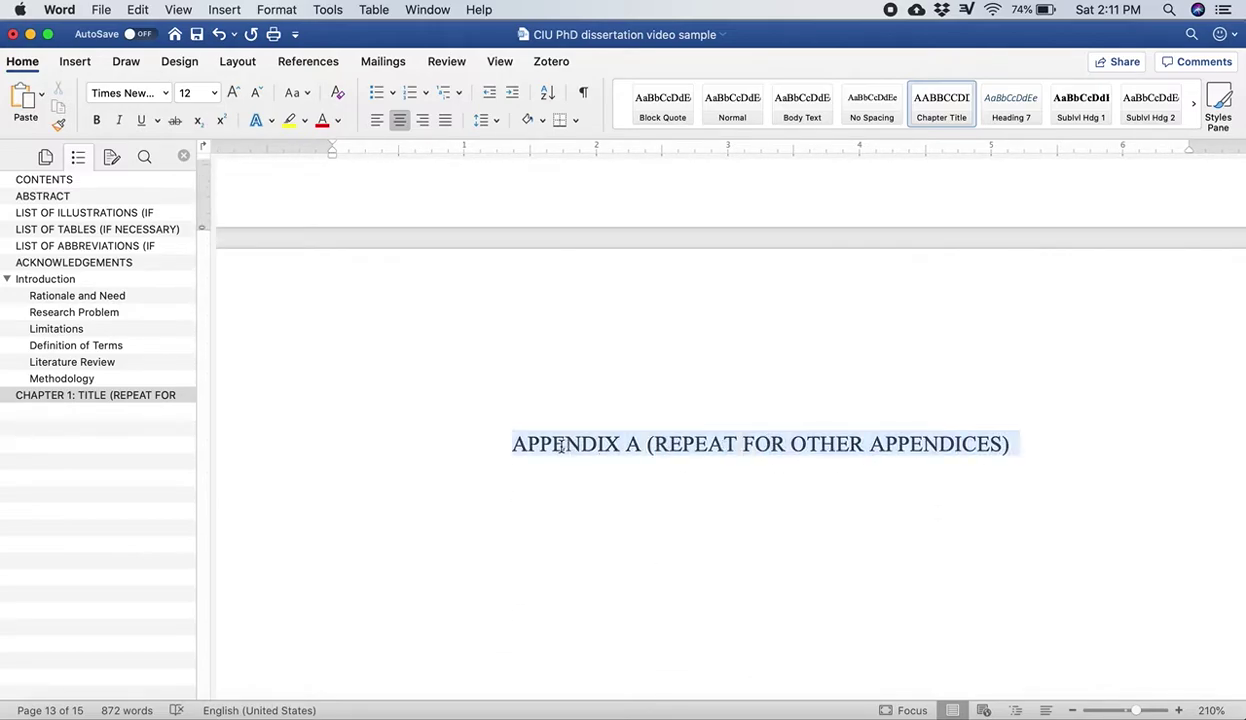
click(940, 107)
Step: Apply the Chapter Title style to the "BIBLIOGRPAHY" heading on the last page
scroll(716, 466, down, 3)
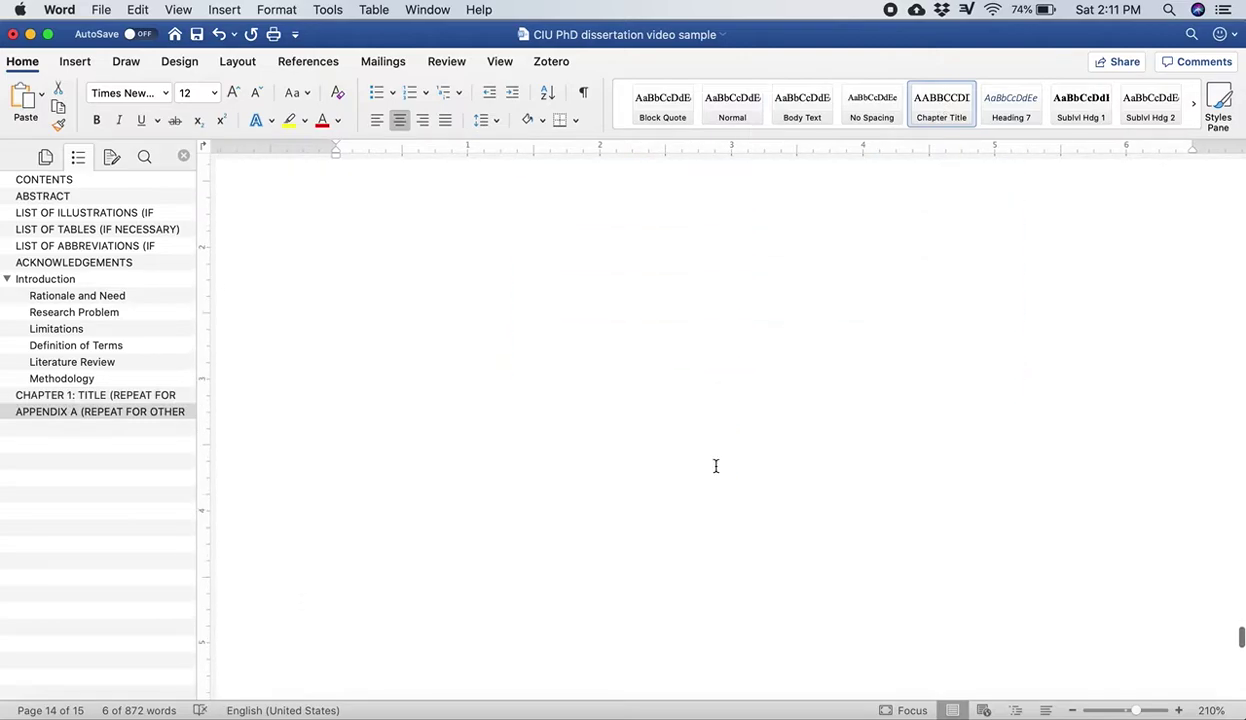
scroll(716, 466, down, 5)
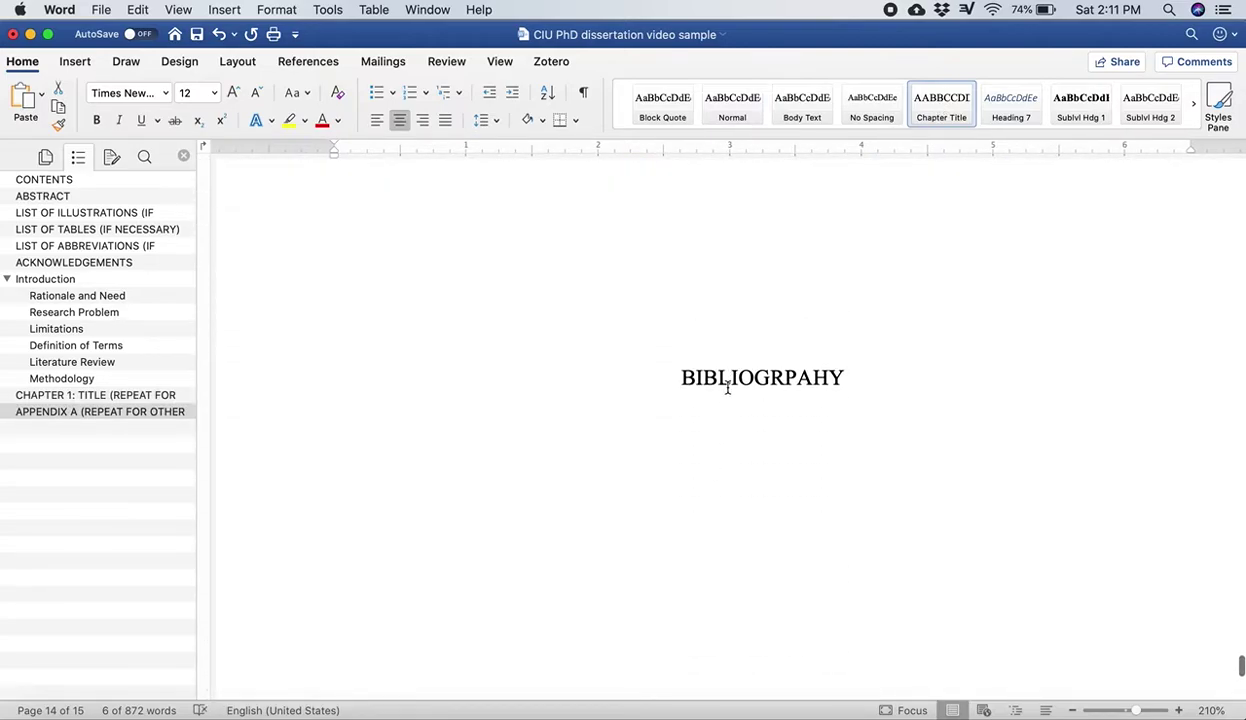
triple_click(721, 378)
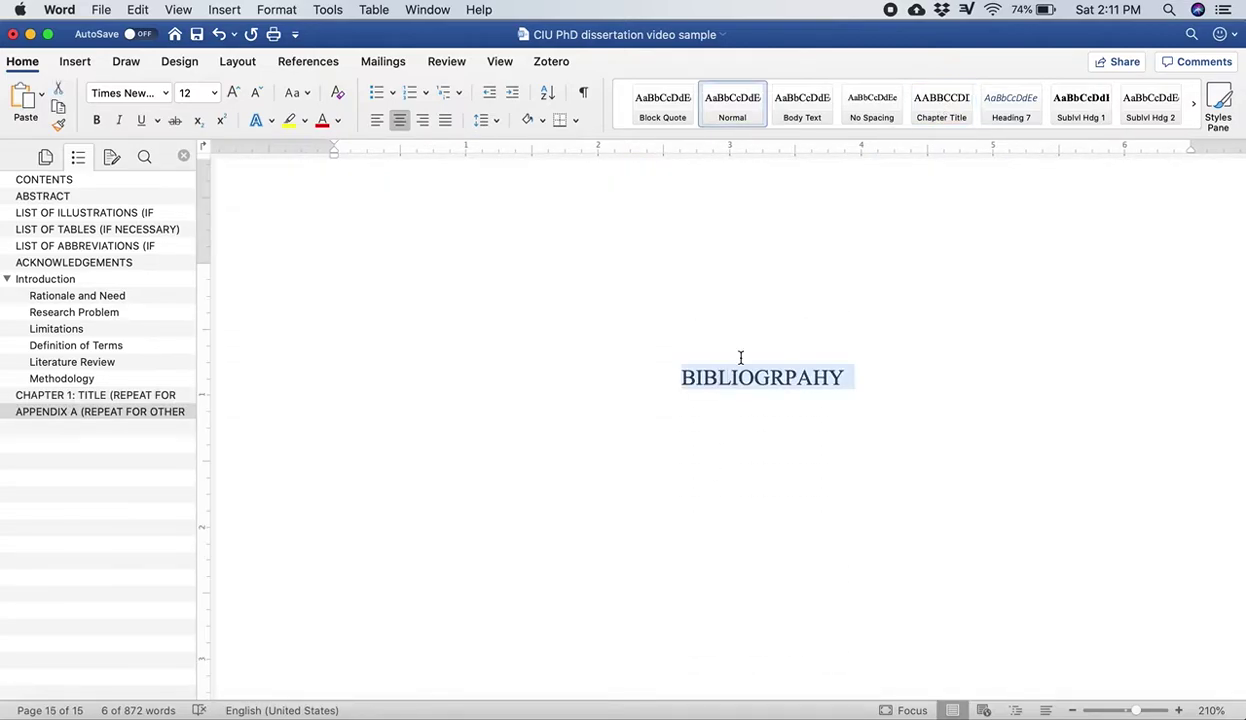
click(940, 110)
Step: Delete the blank lines above the bibliography heading, leaving the heading left-aligned
click(742, 342)
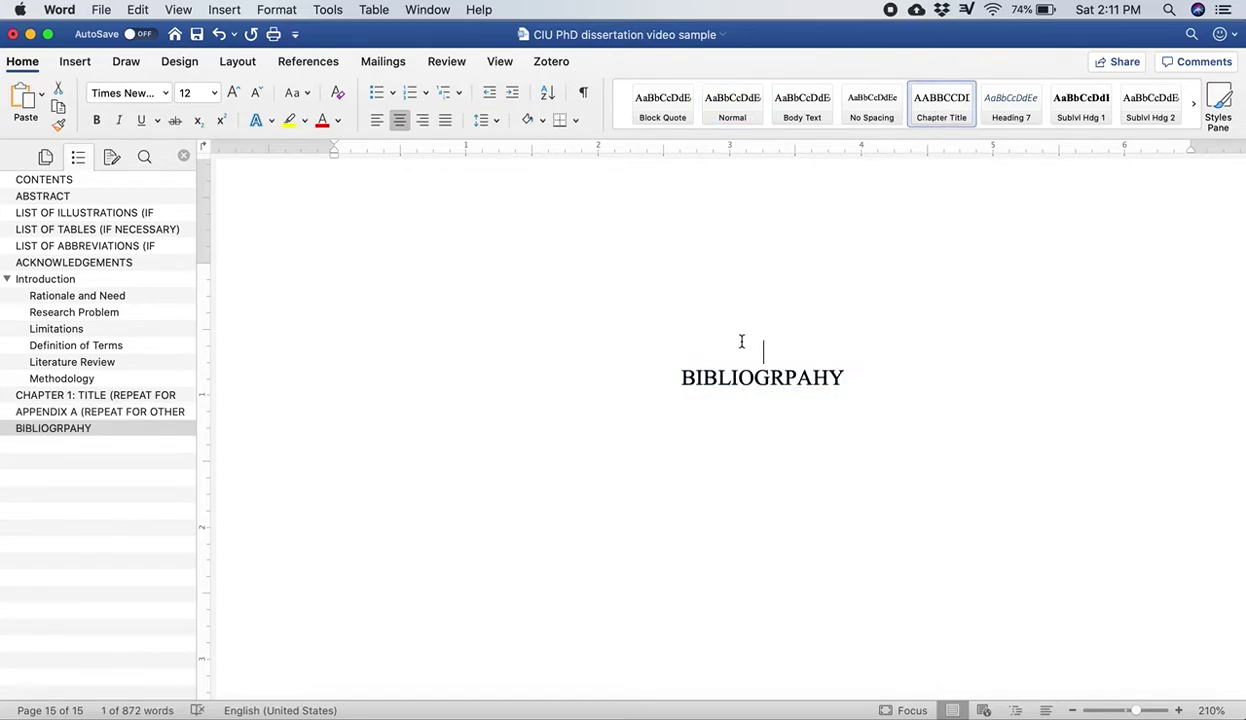
key(super+l)
key(BackSpace)
key(BackSpace)
key(BackSpace)
key(BackSpace)
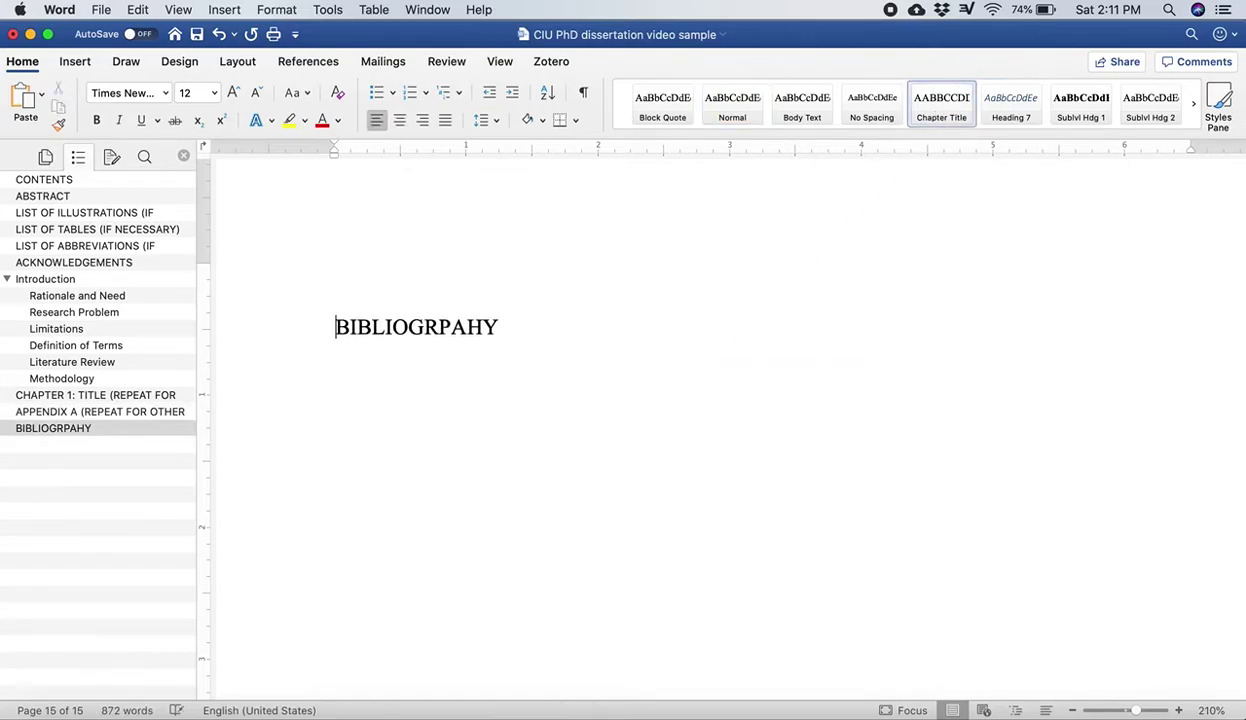
Step: Delete the break above the bibliography heading and insert a fresh page break in front of it
key(BackSpace)
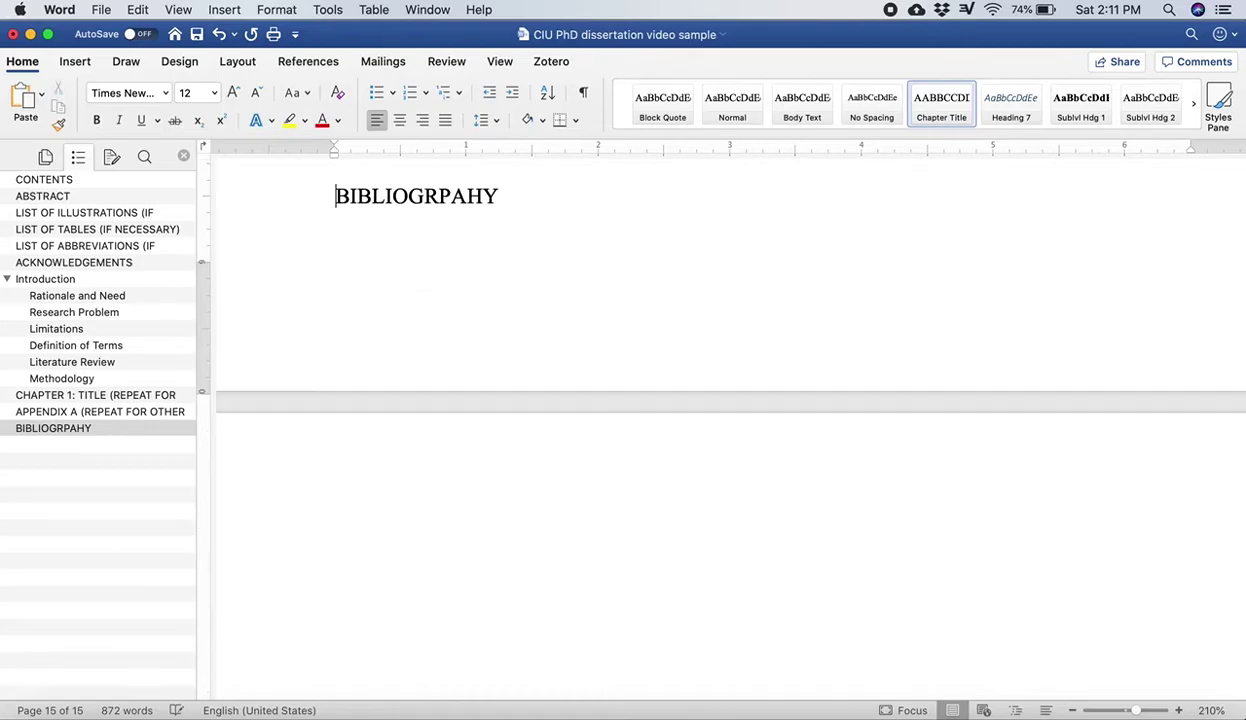
click(222, 10)
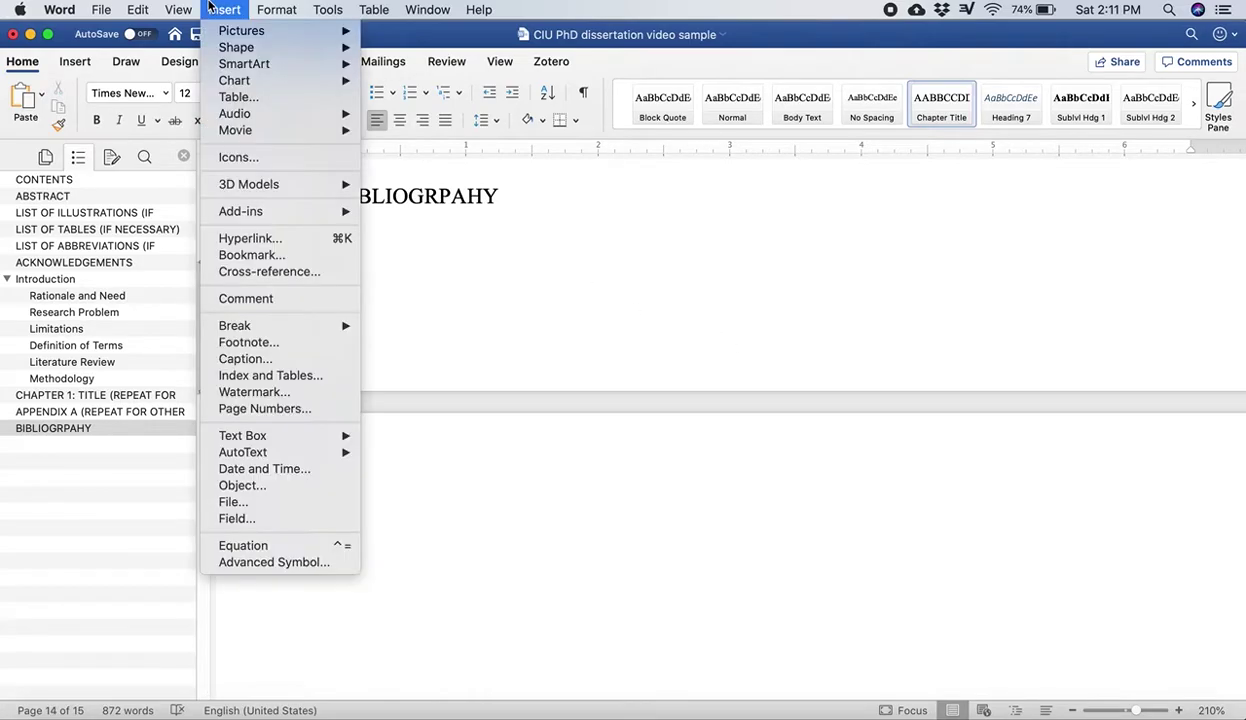
mouse_move(289, 329)
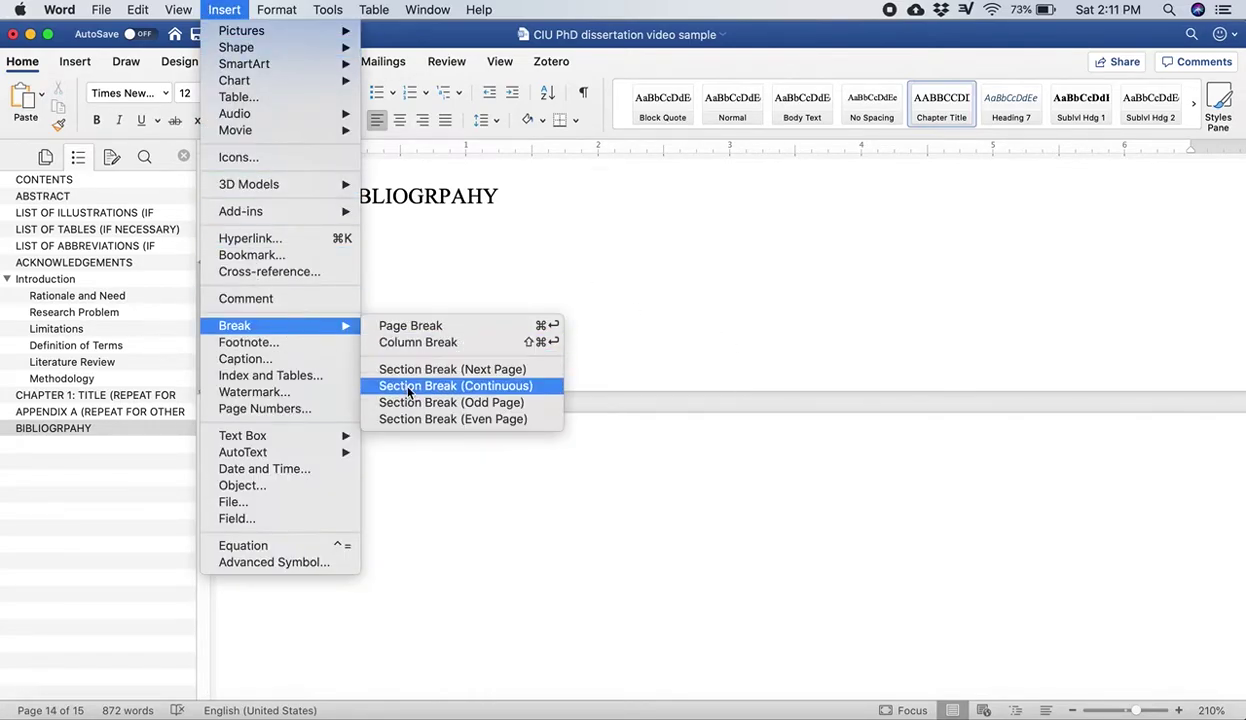
click(436, 329)
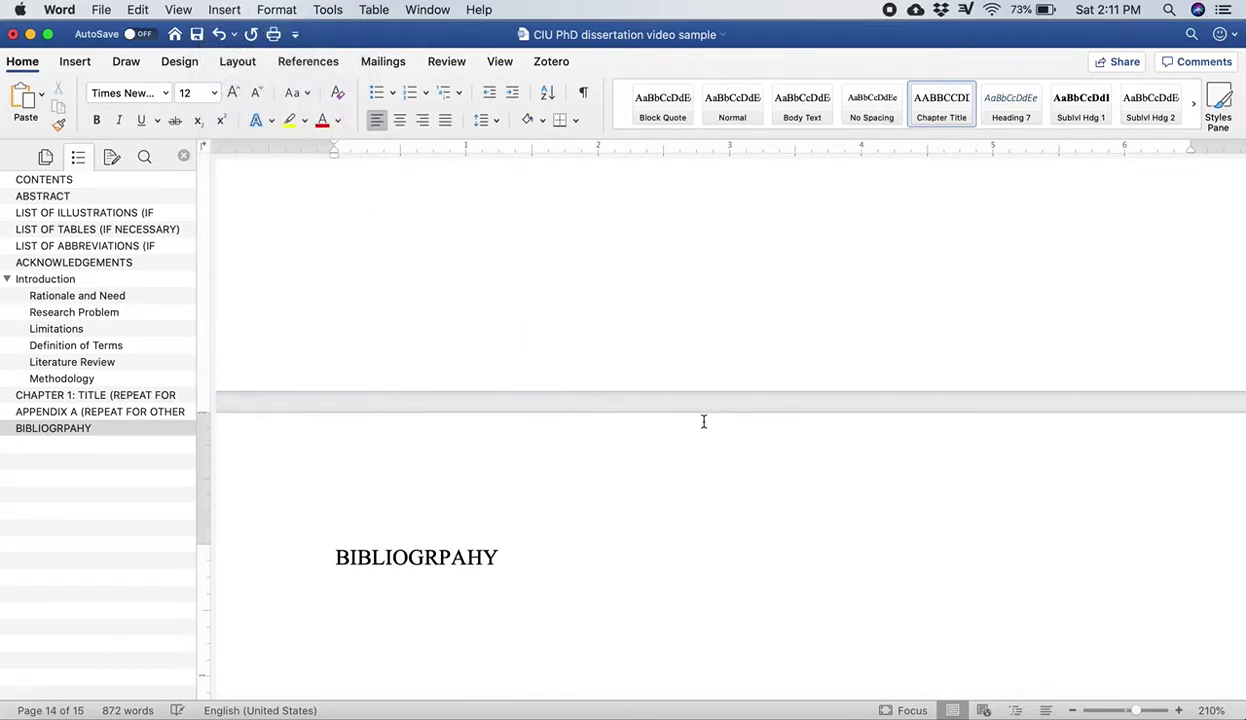
Step: Reapply the Chapter Title style to the "BIBLIOGRPAHY" heading so that it is centered
double_click(373, 558)
click(945, 105)
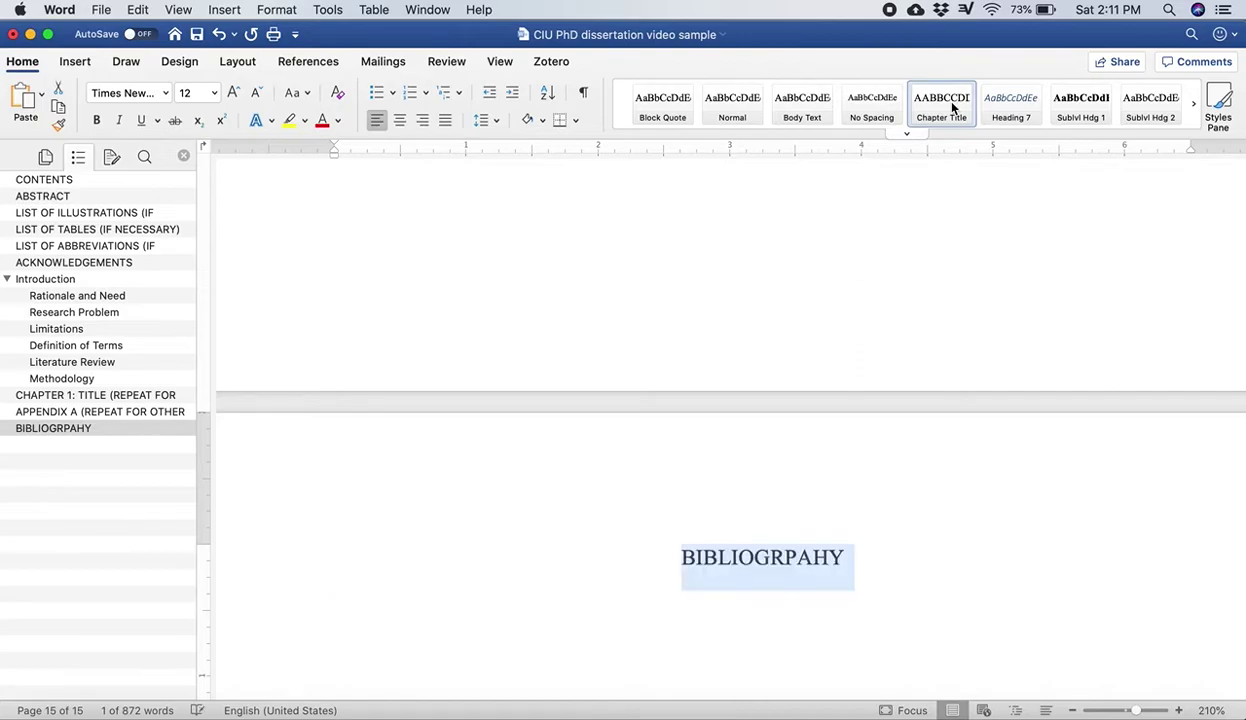
click(731, 556)
Step: Examine the document's heading structure by jumping between Chapter 1, the Introduction's subheadings and the front-matter lists
scroll(734, 559, up, 2)
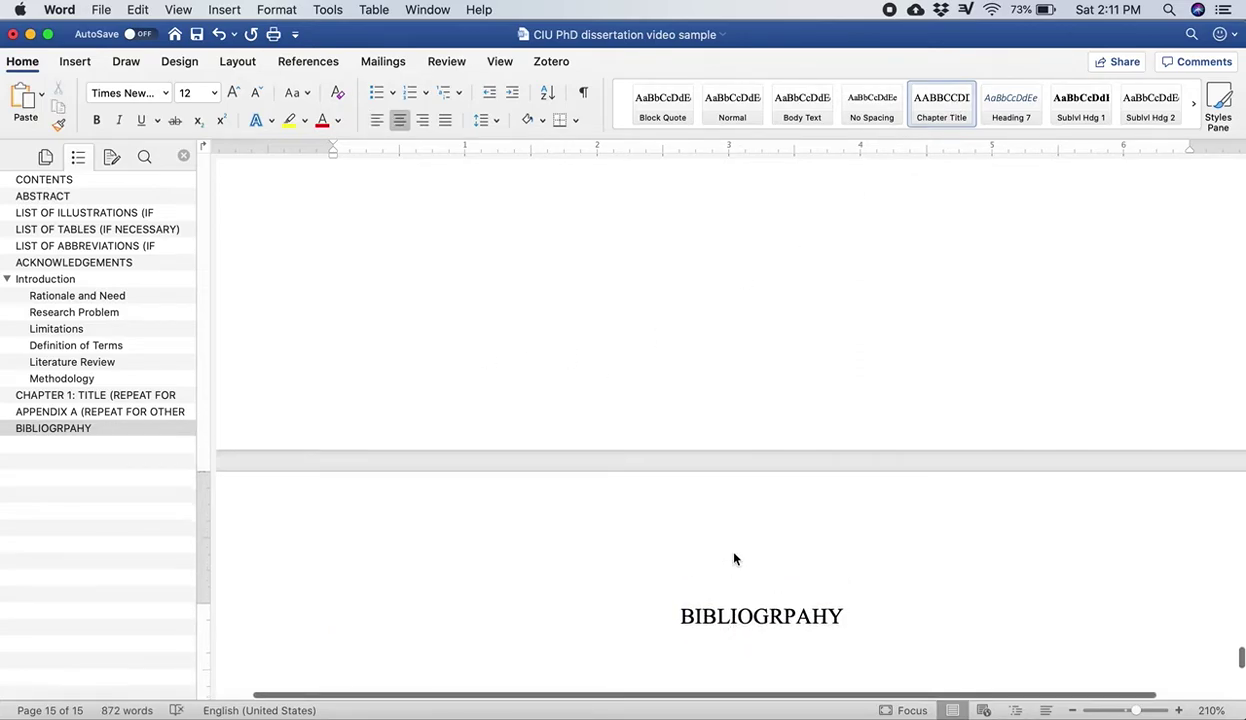
scroll(734, 556, up, 15)
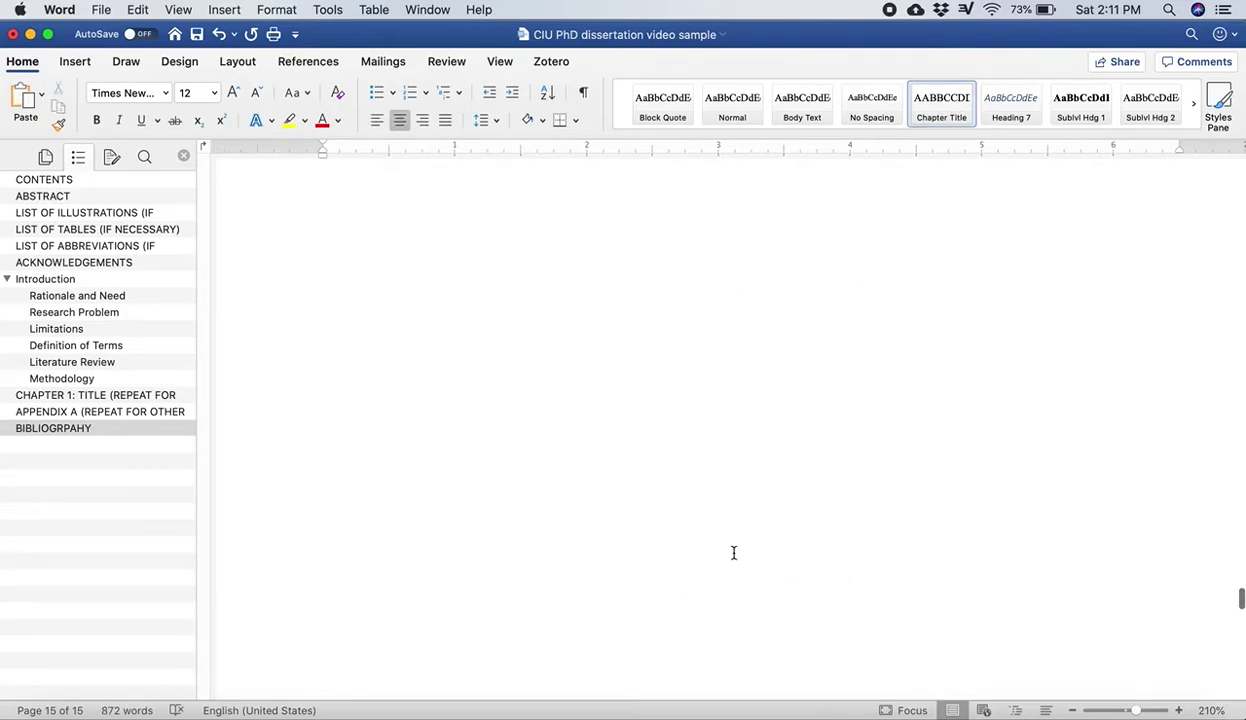
scroll(734, 553, up, 10)
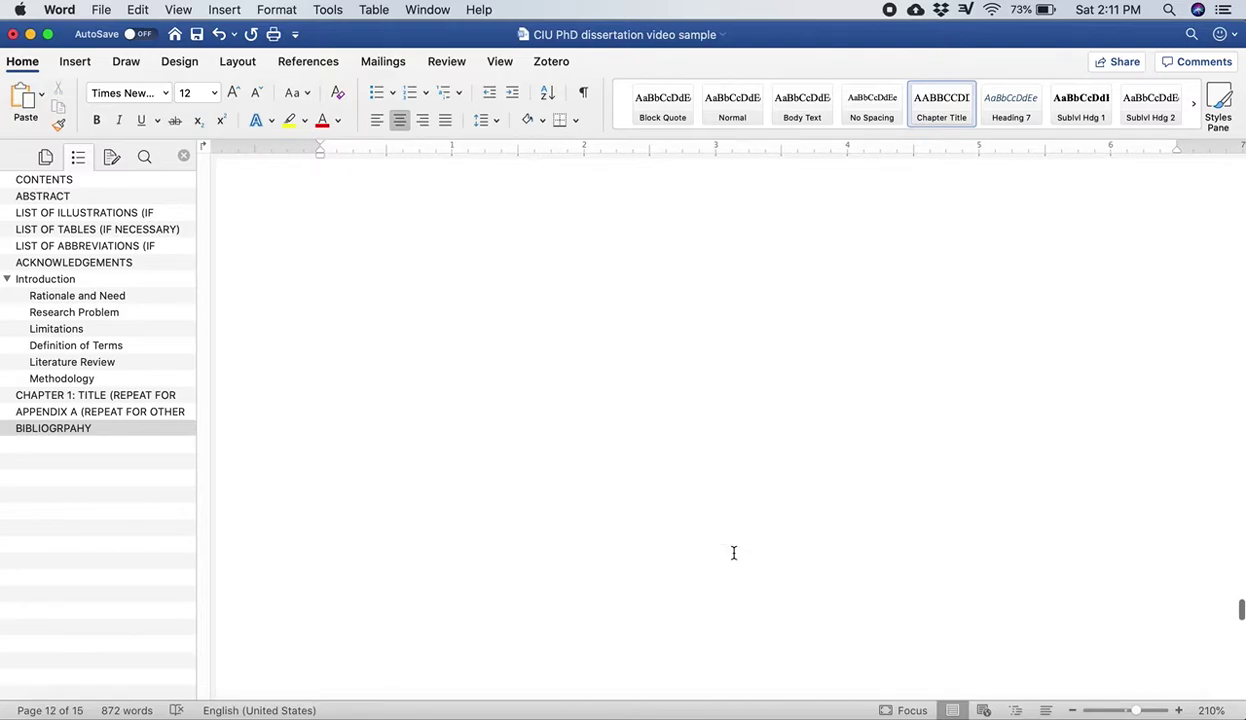
scroll(734, 553, down, 8)
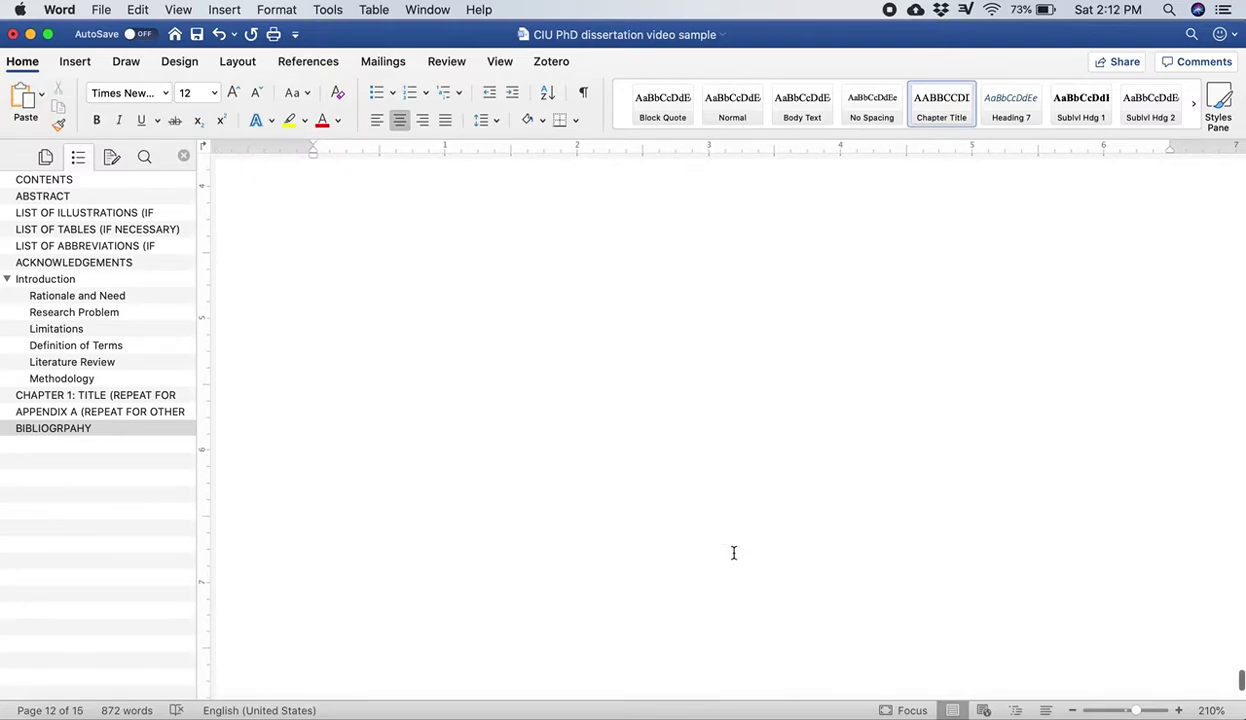
scroll(734, 553, up, 3)
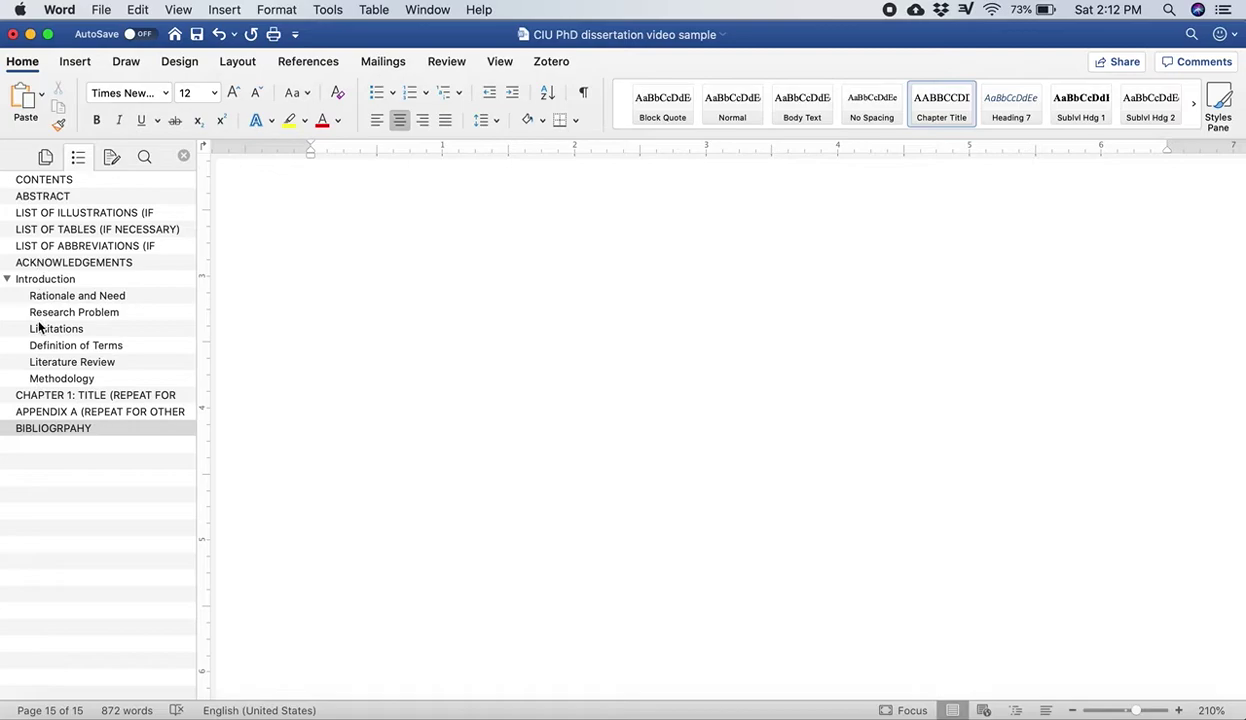
click(50, 397)
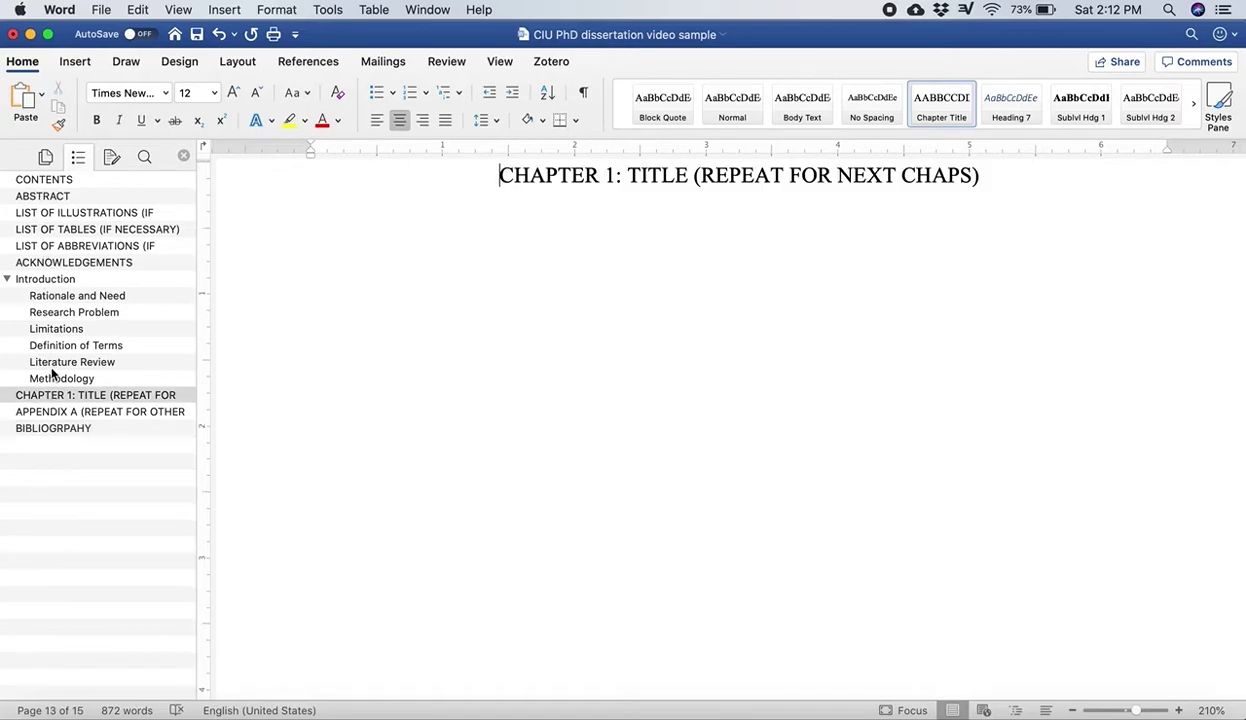
click(52, 378)
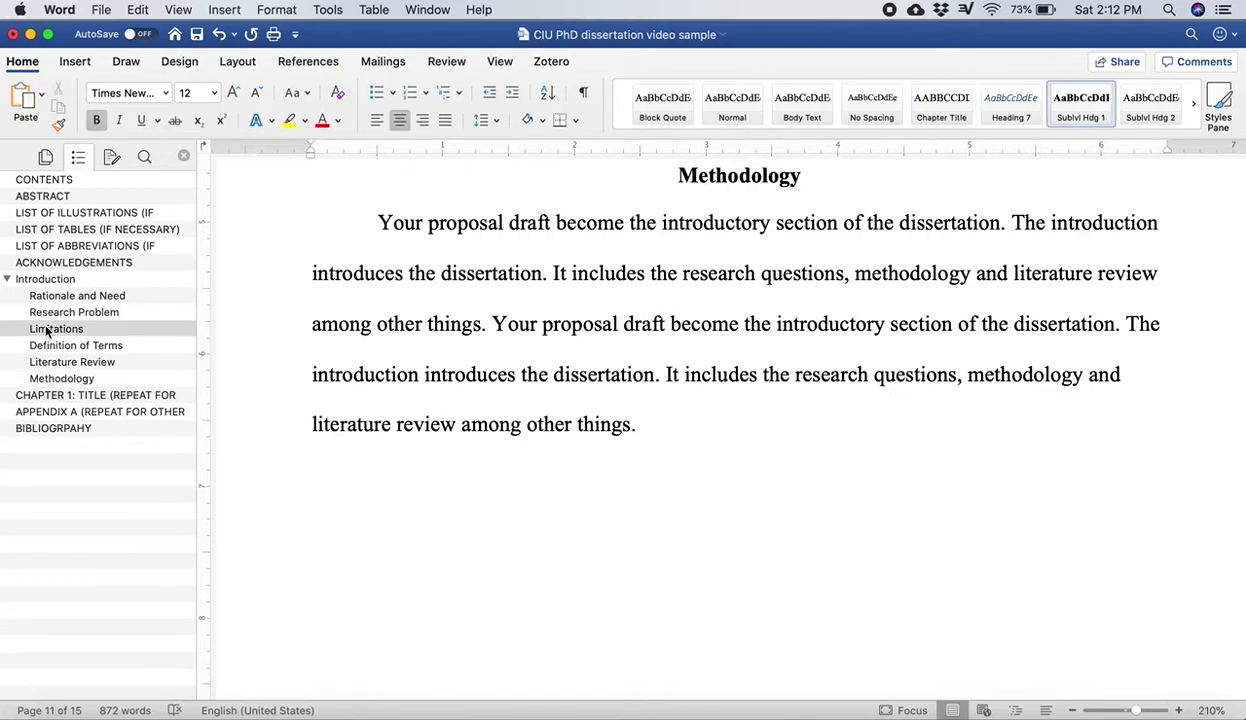
click(47, 328)
click(44, 297)
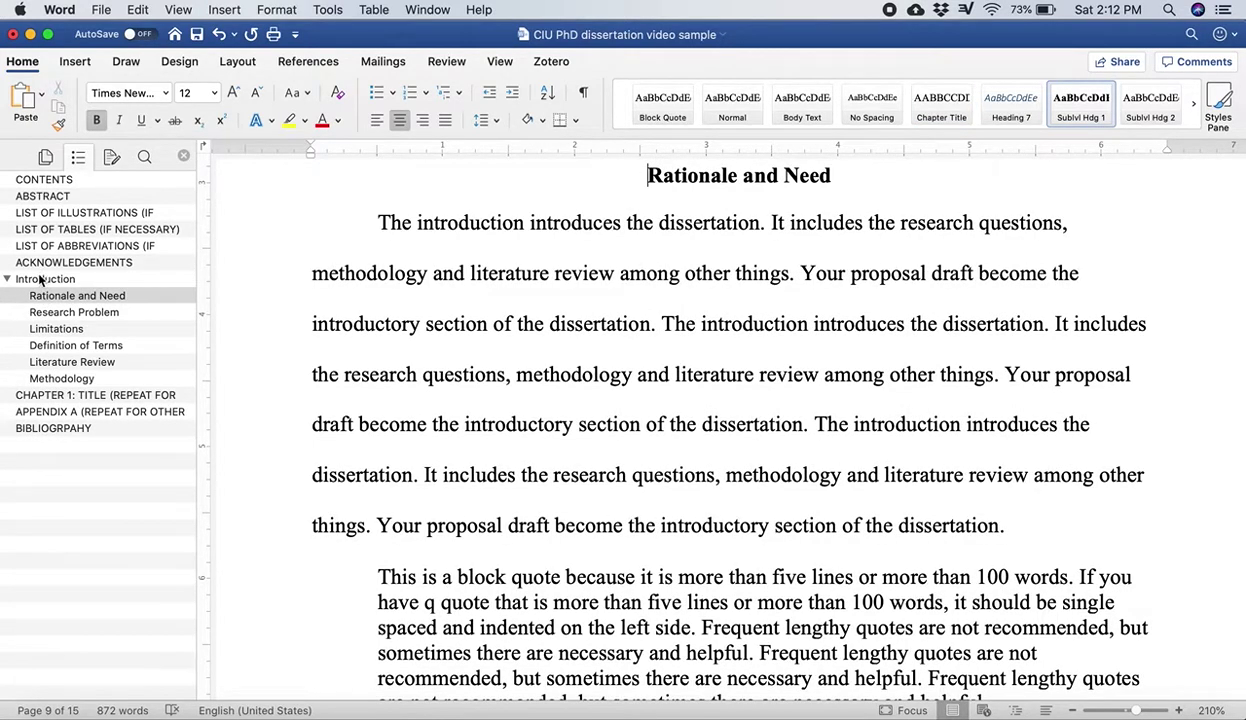
click(40, 280)
click(47, 298)
click(45, 313)
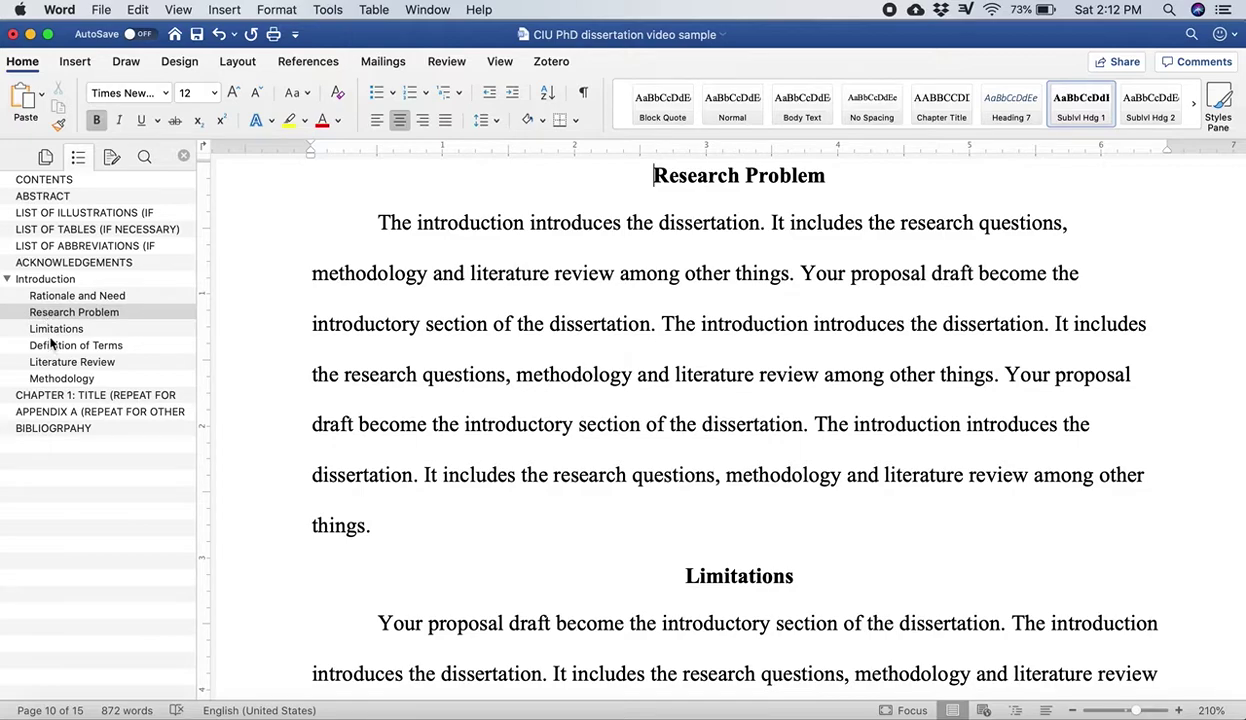
click(53, 330)
click(55, 345)
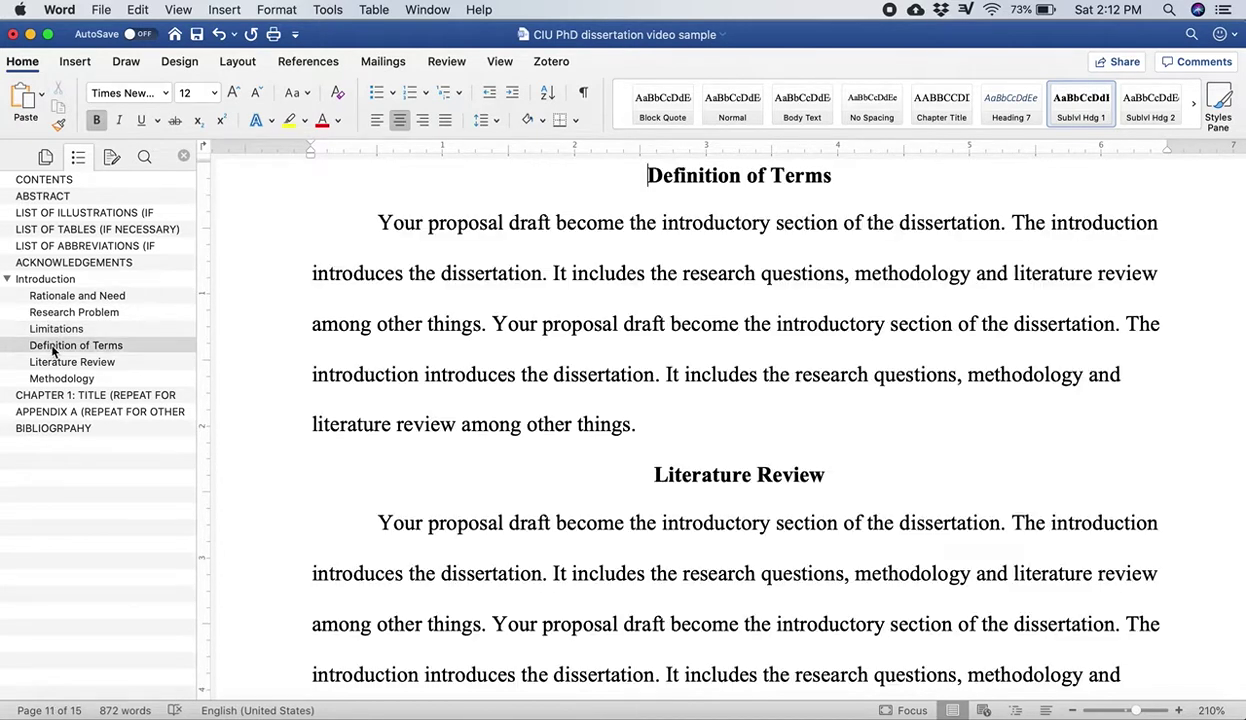
click(55, 215)
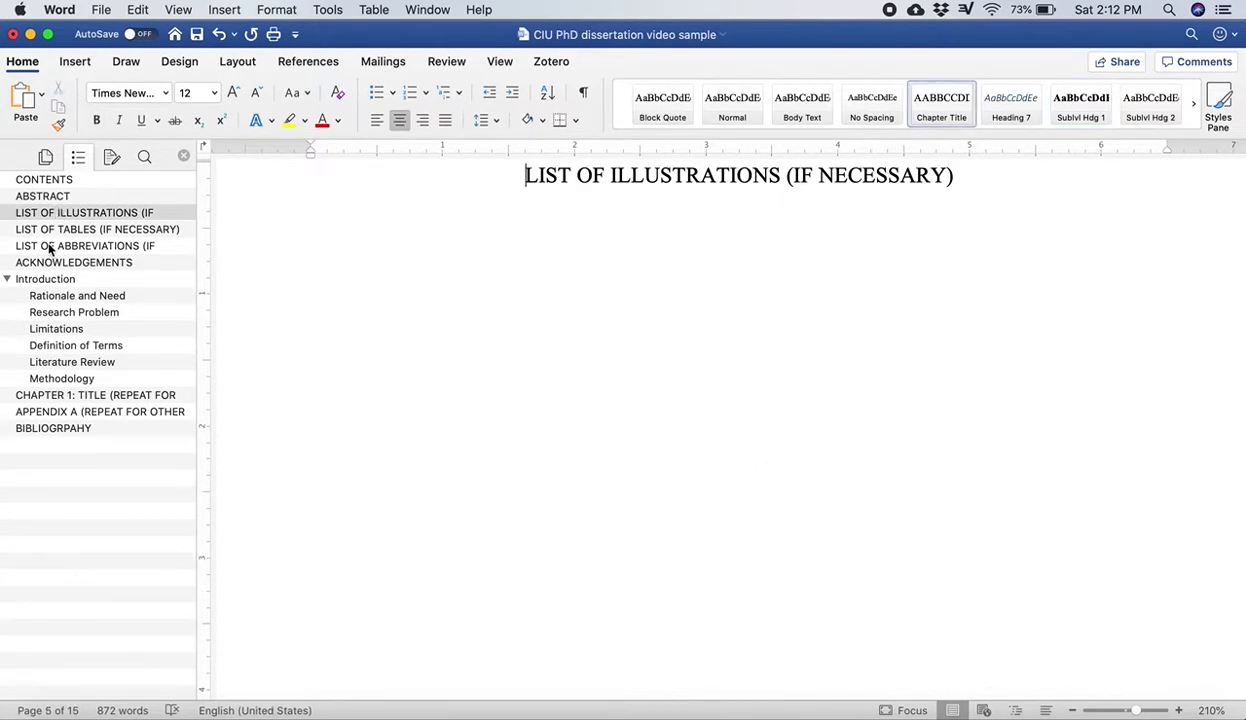
click(50, 248)
click(53, 294)
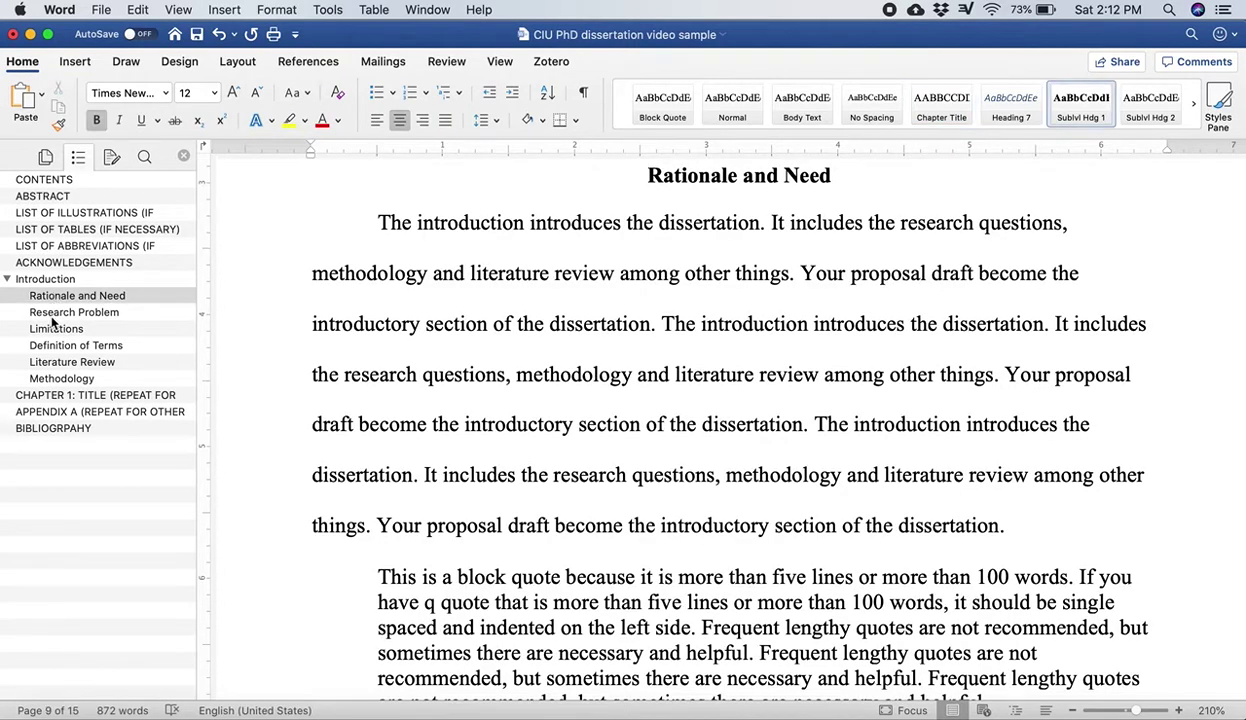
click(54, 315)
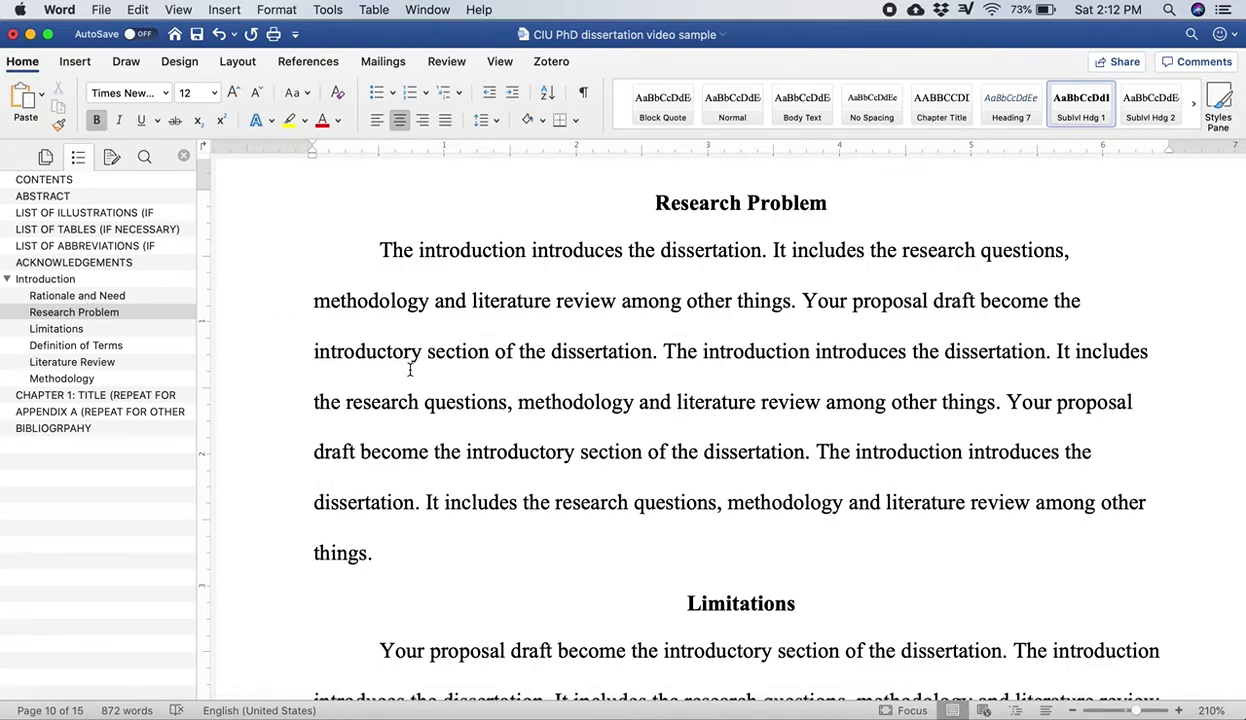
Step: Split the first paragraph under "Rationale and Need" after its second sentence and add the line "Theological Rationale" between the parts
click(111, 293)
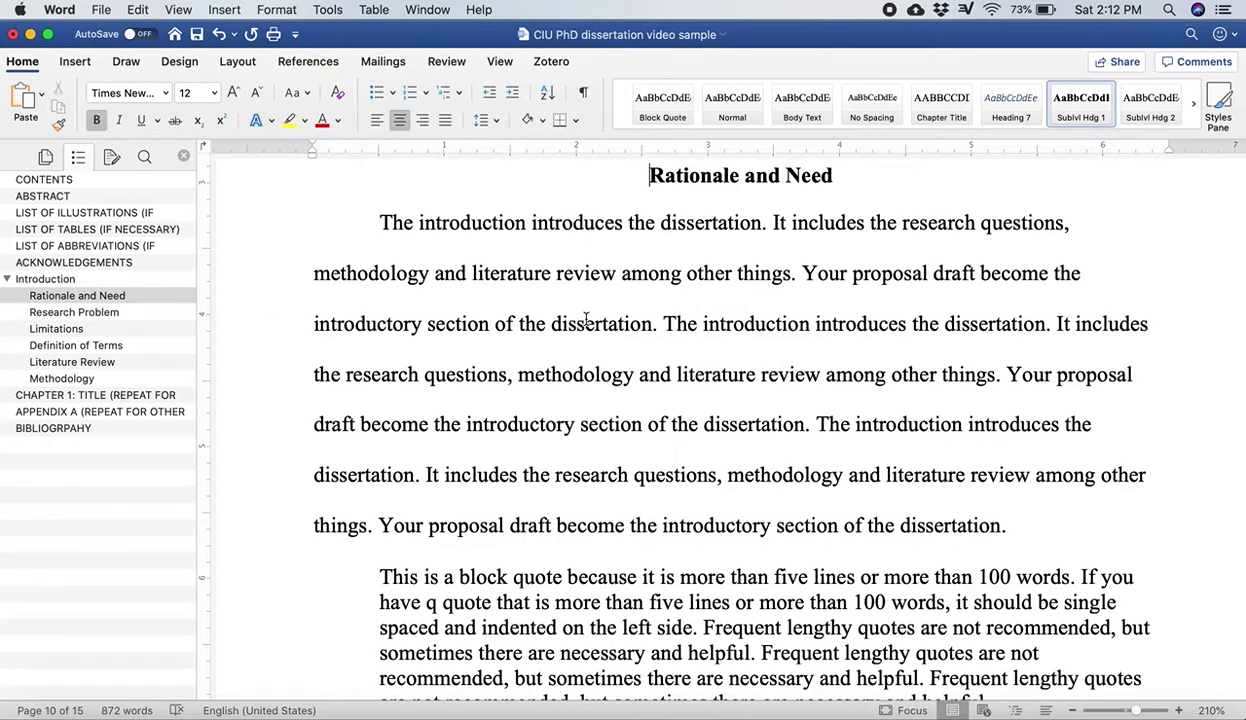
scroll(587, 319, up, 2)
scroll(587, 319, down, 10)
scroll(586, 319, up, 8)
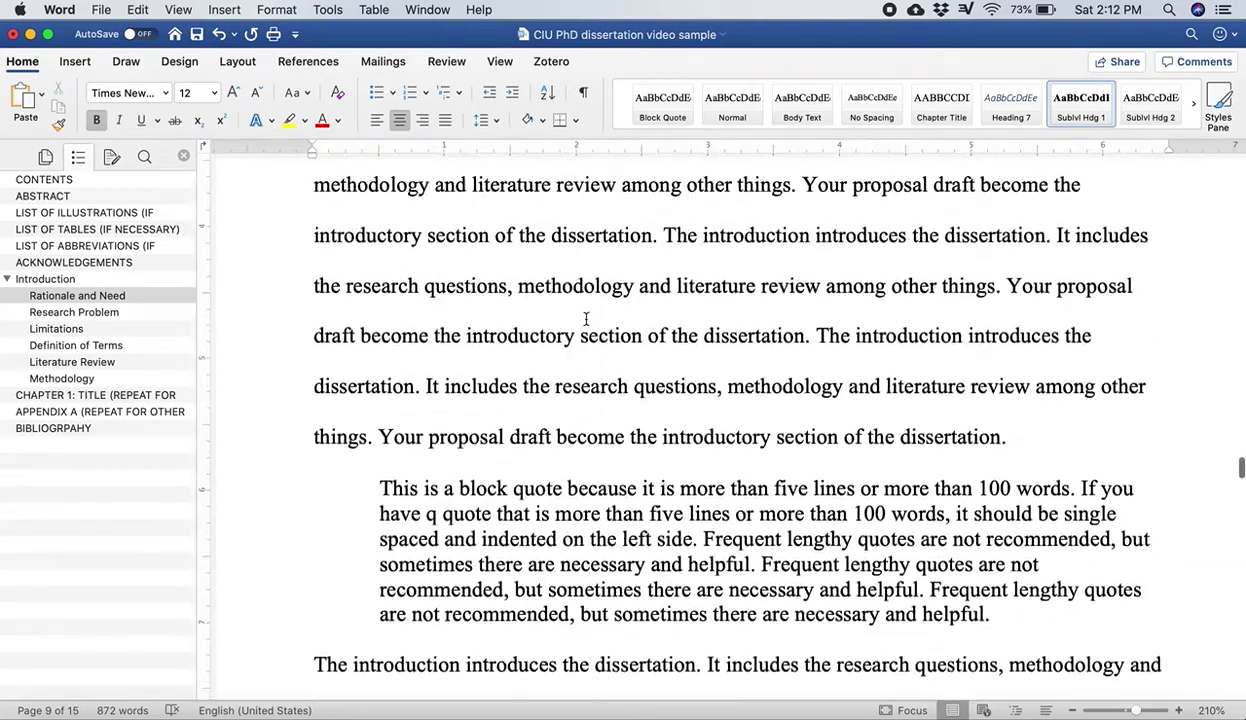
scroll(586, 319, up, 5)
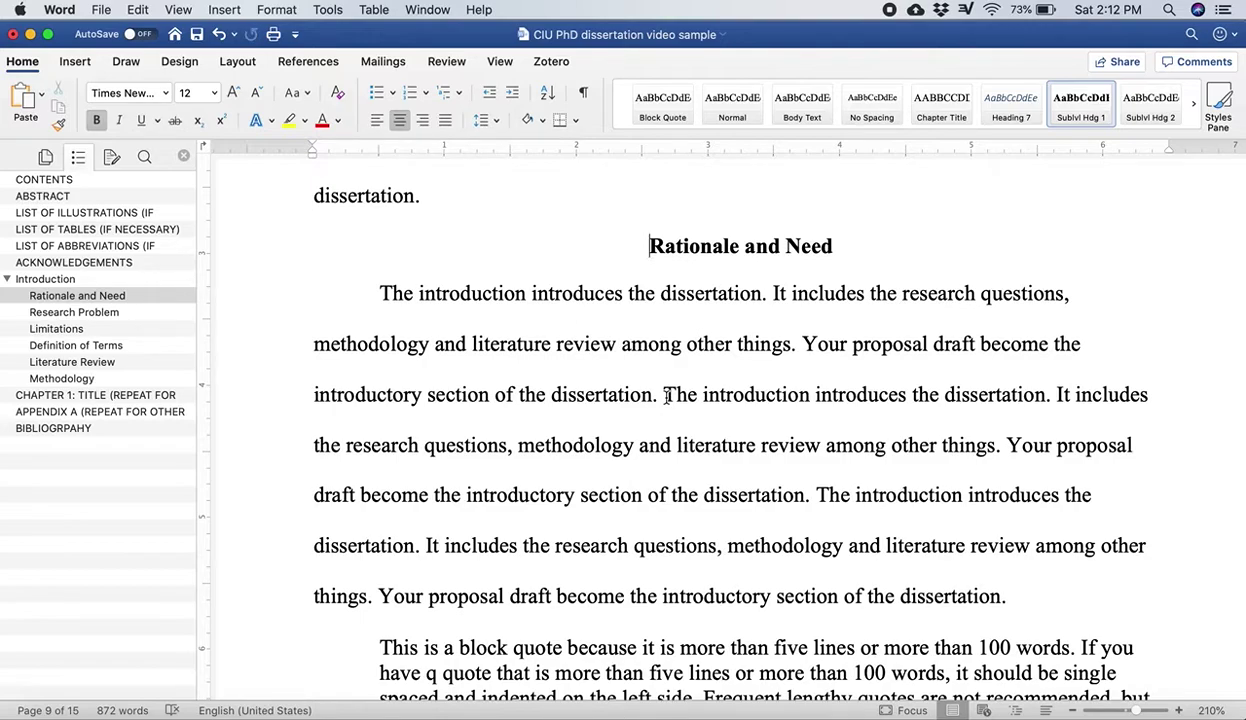
click(665, 395)
key(Return)
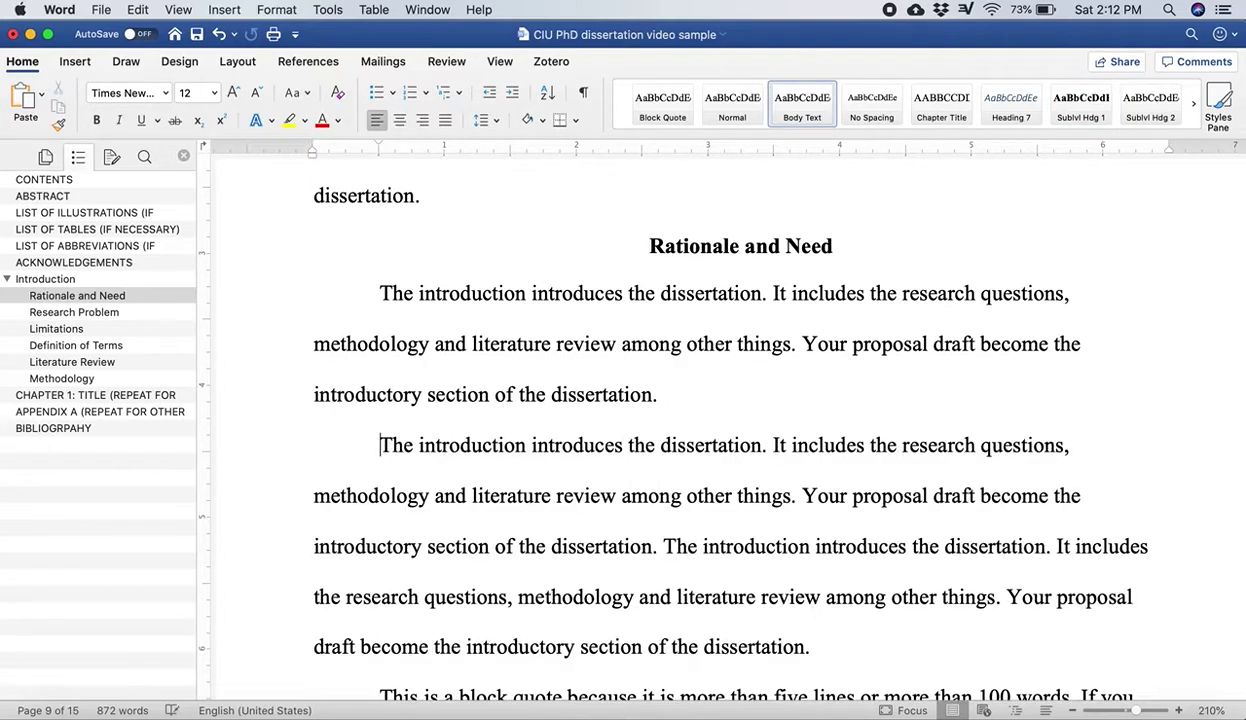
key(Return)
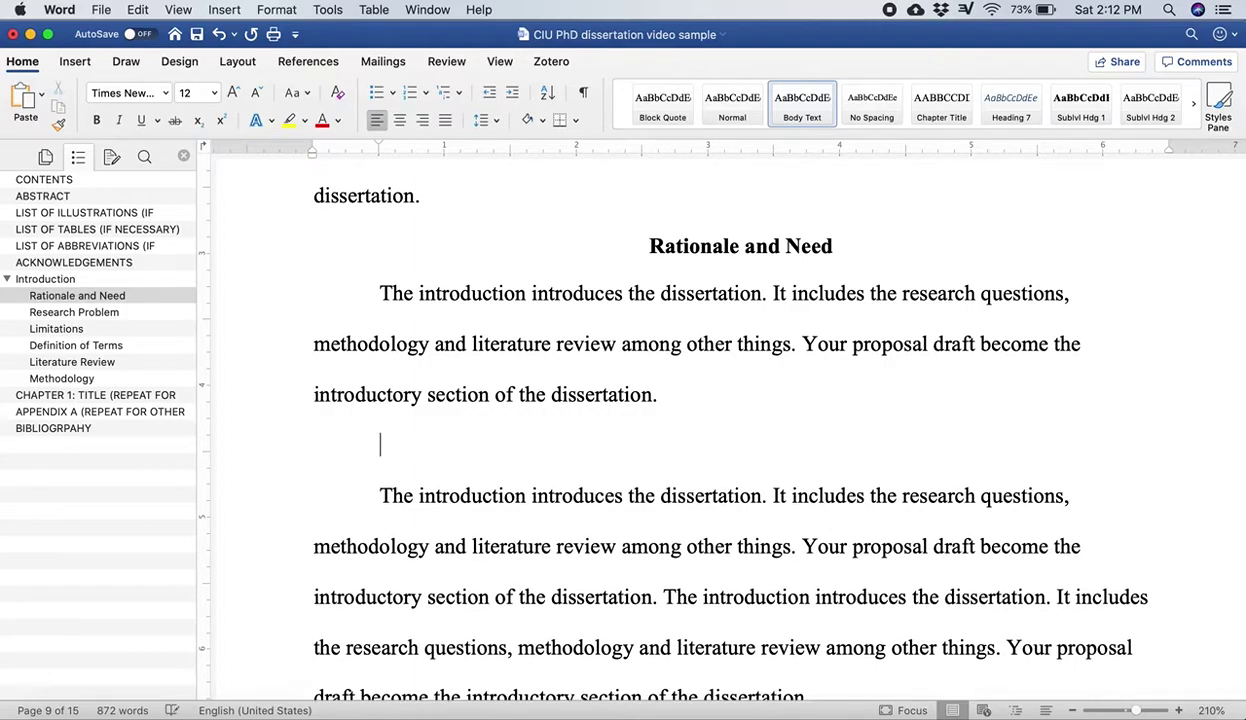
text(Theological Rat)
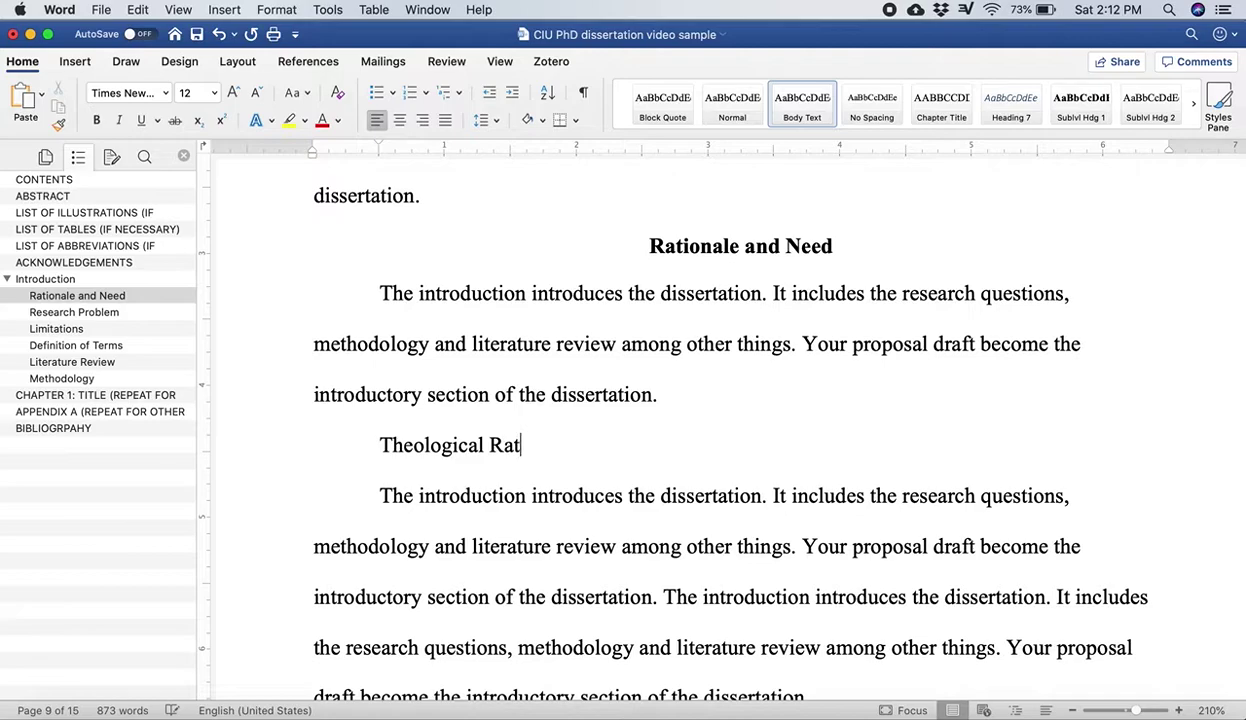
text(ionale)
Step: Apply the Sublvl Hdg 2 style to the "Theological Rationale" line
drag(584, 444, 385, 446)
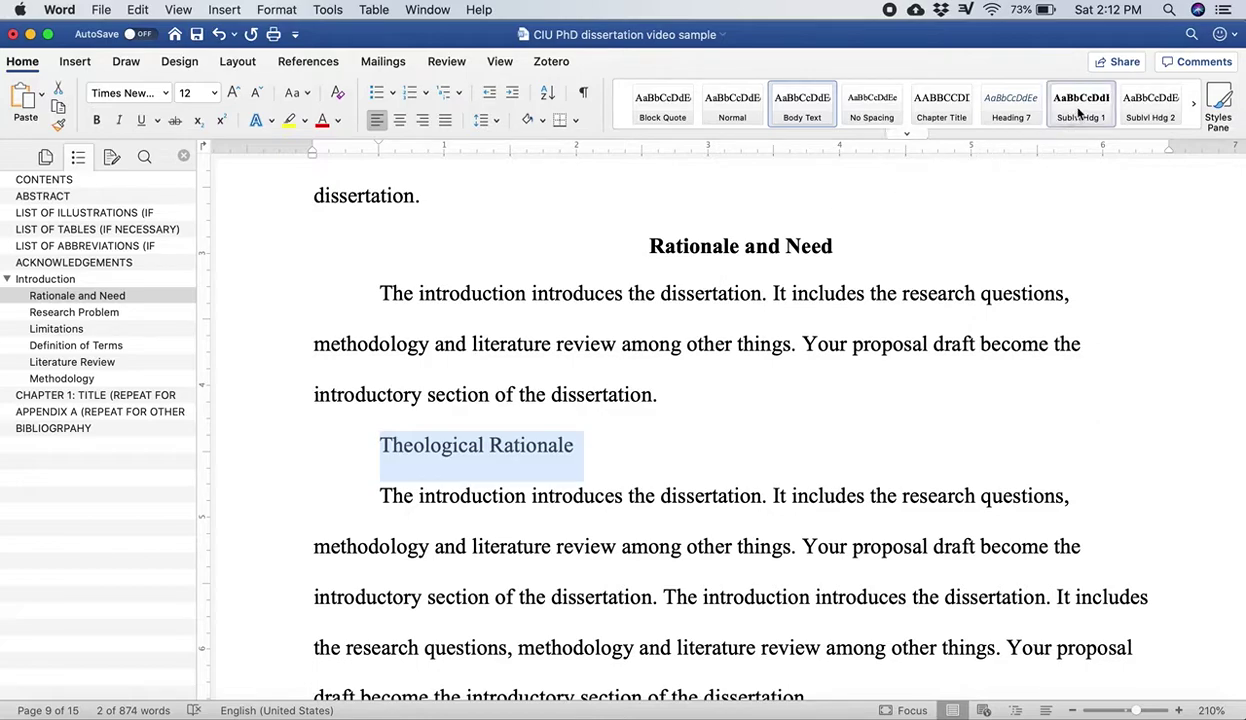
click(1148, 112)
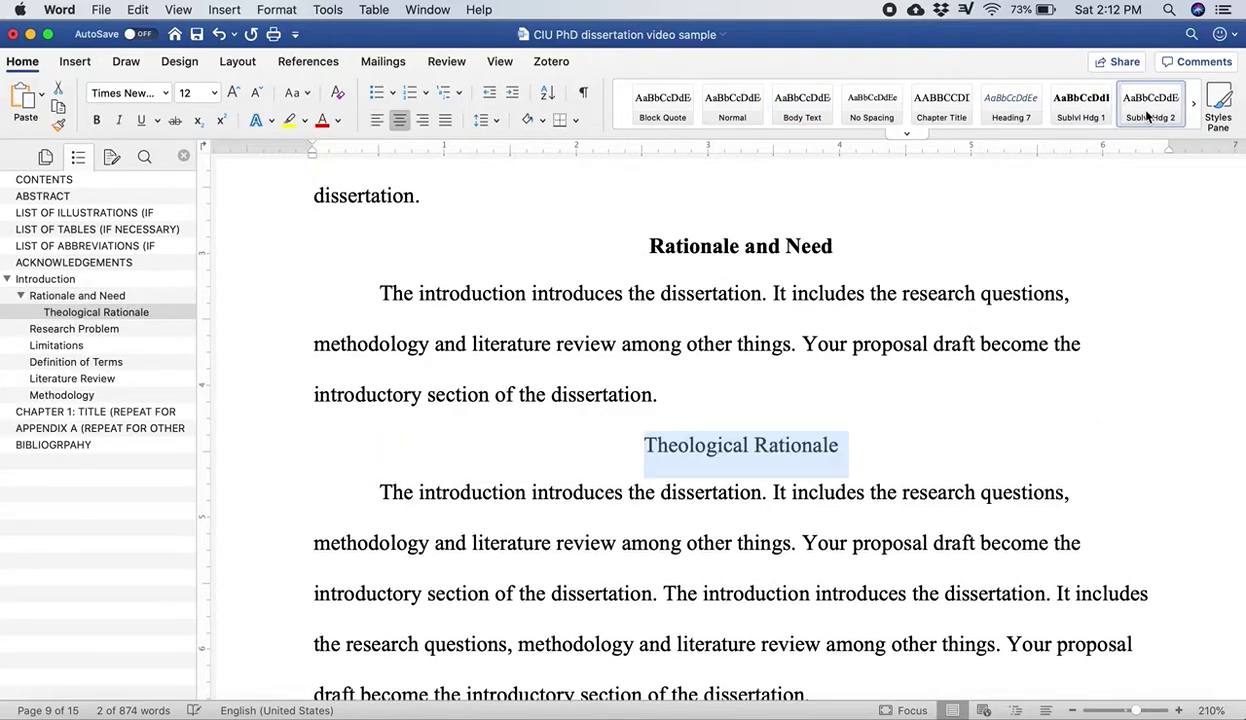
click(881, 458)
Step: Split the paragraph under "Theological Rationale" after its second sentence and add the line "Sociological Rationale" between the parts
scroll(695, 478, down, 2)
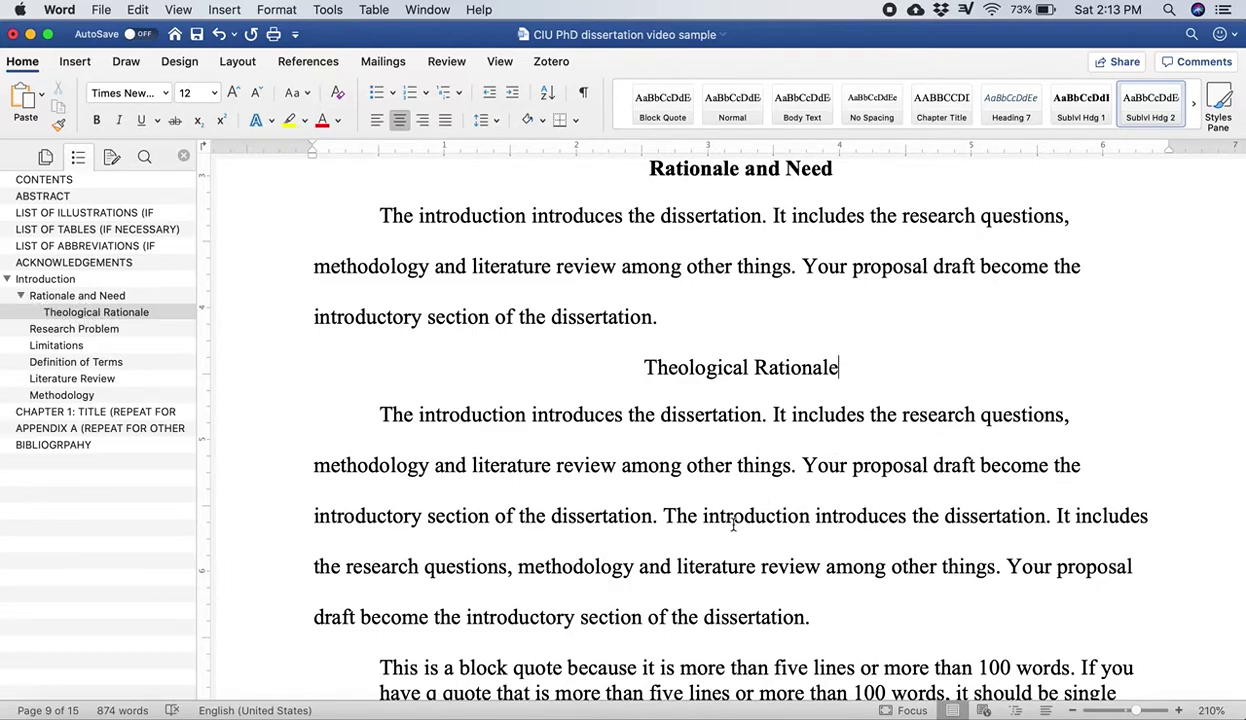
click(662, 516)
key(Return)
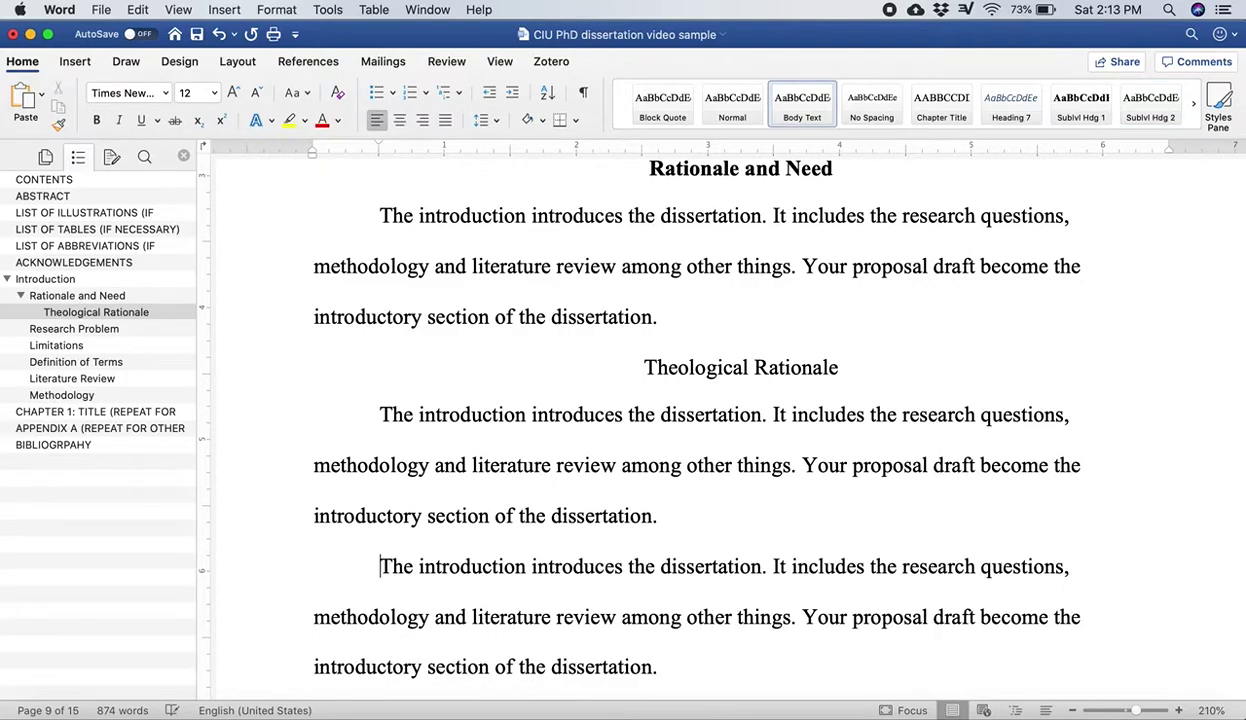
key(Return)
text(So)
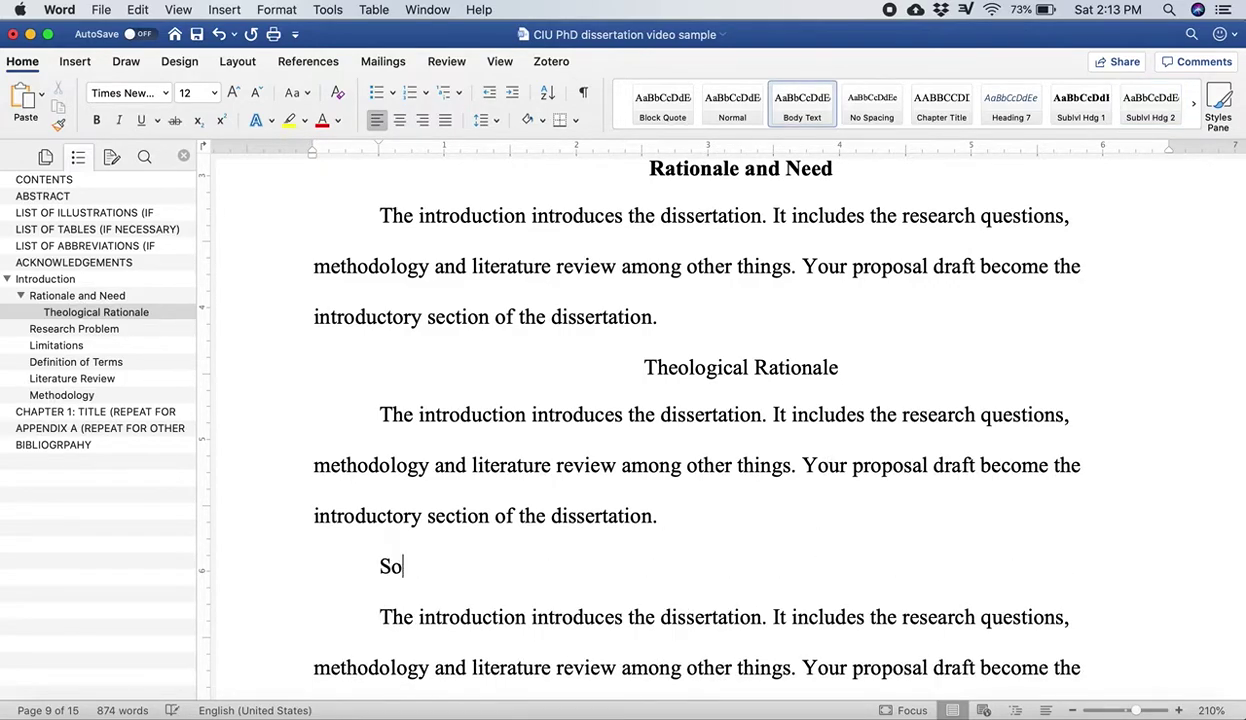
text(ciological Rationale)
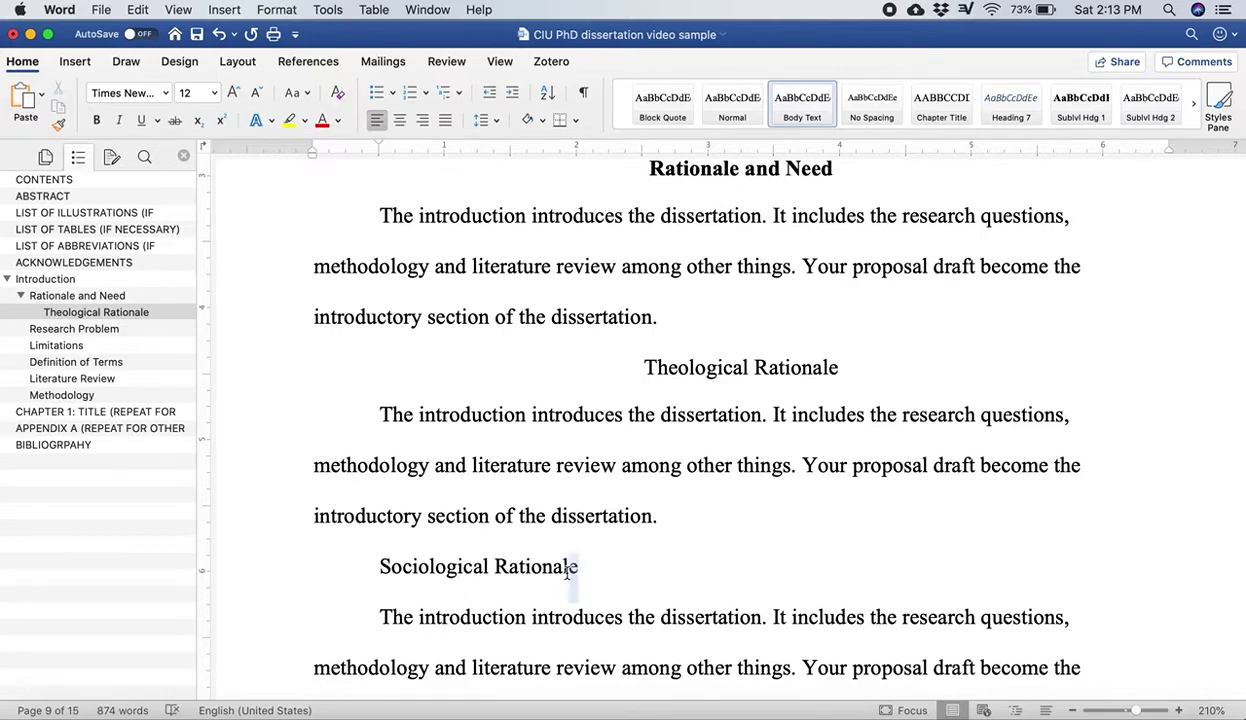
Step: Apply the Sublvl Hdg 2 style to the "Sociological Rationale" line
drag(557, 566, 379, 566)
click(1150, 105)
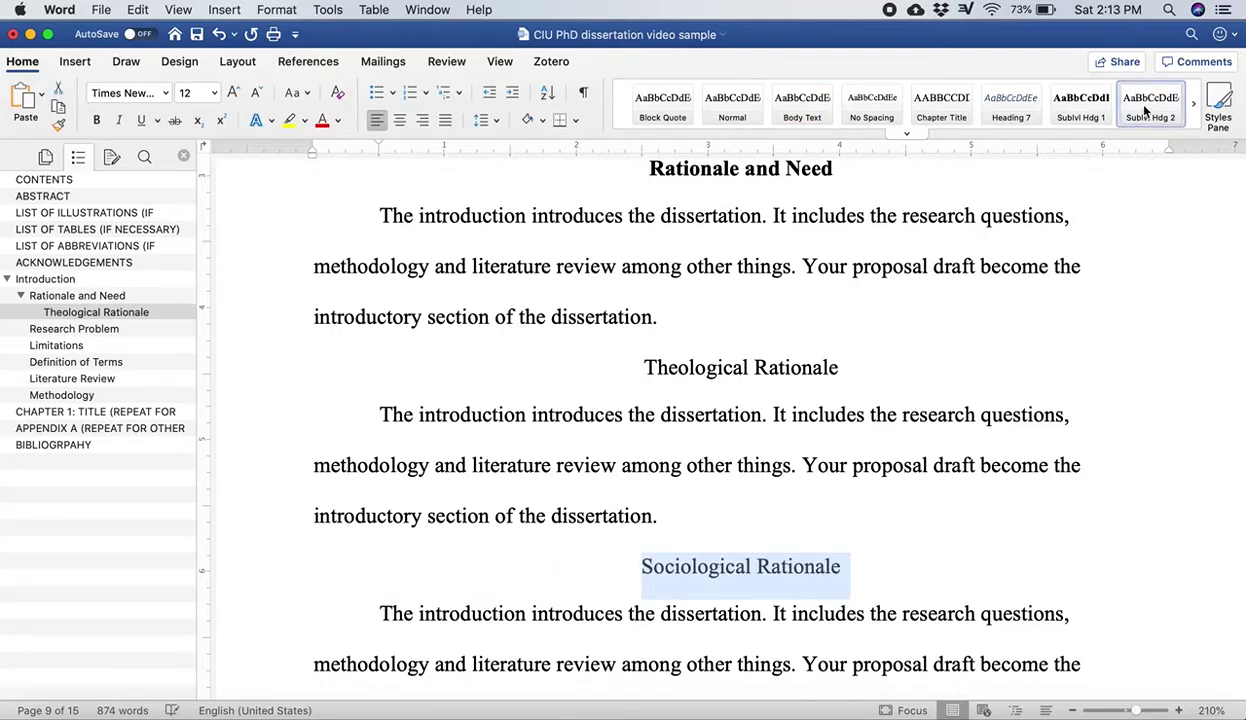
click(554, 491)
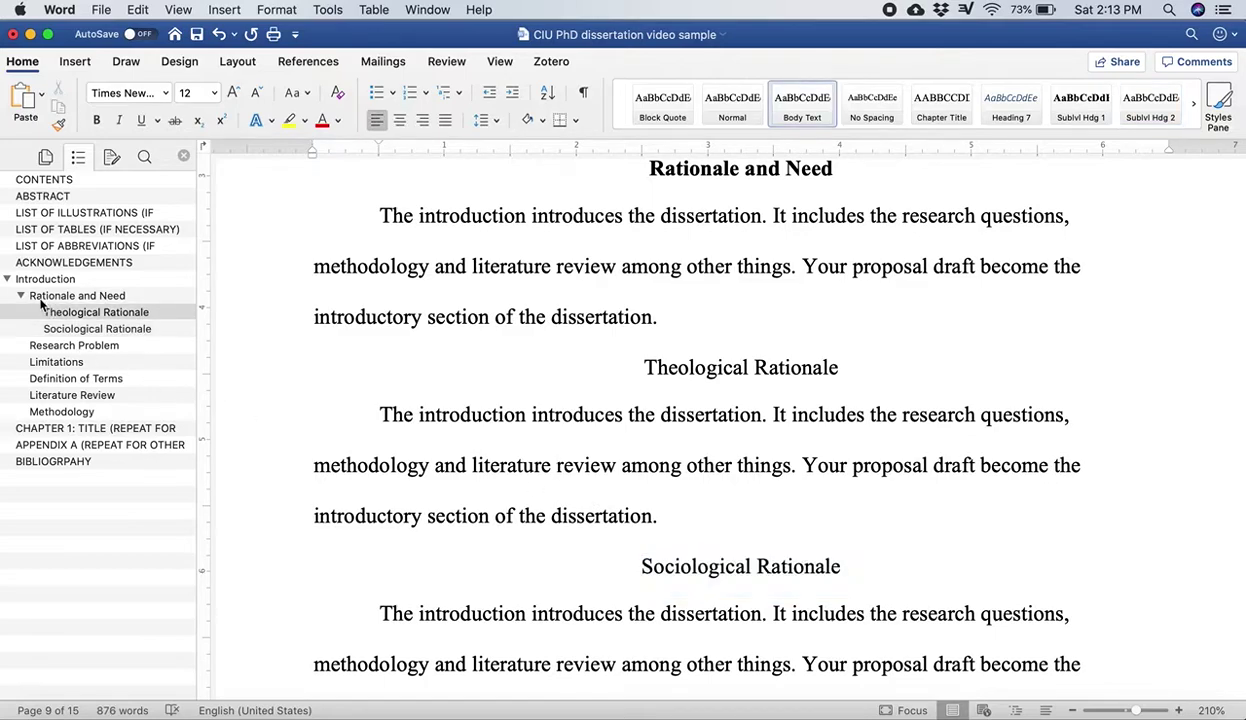
Step: Jump to the "Sociological Rationale" and "Theological Rationale" subheadings and review the text around them
click(67, 333)
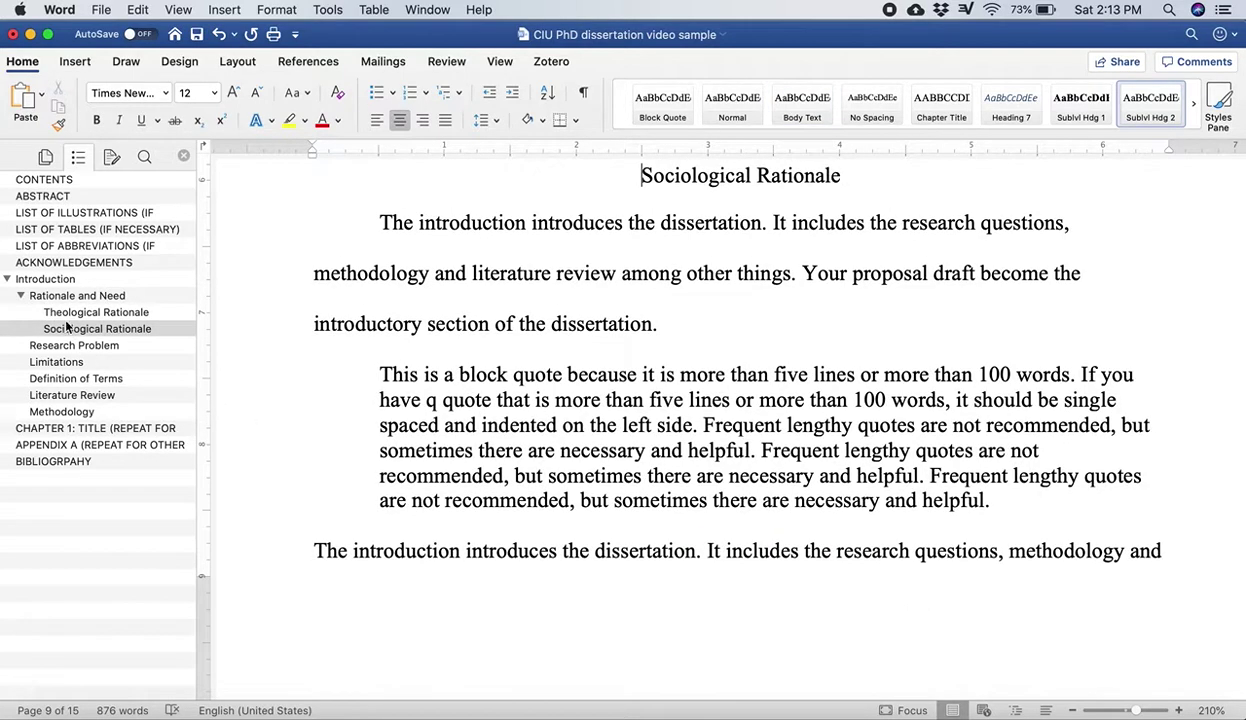
click(66, 313)
scroll(625, 485, down, 2)
scroll(625, 485, down, 3)
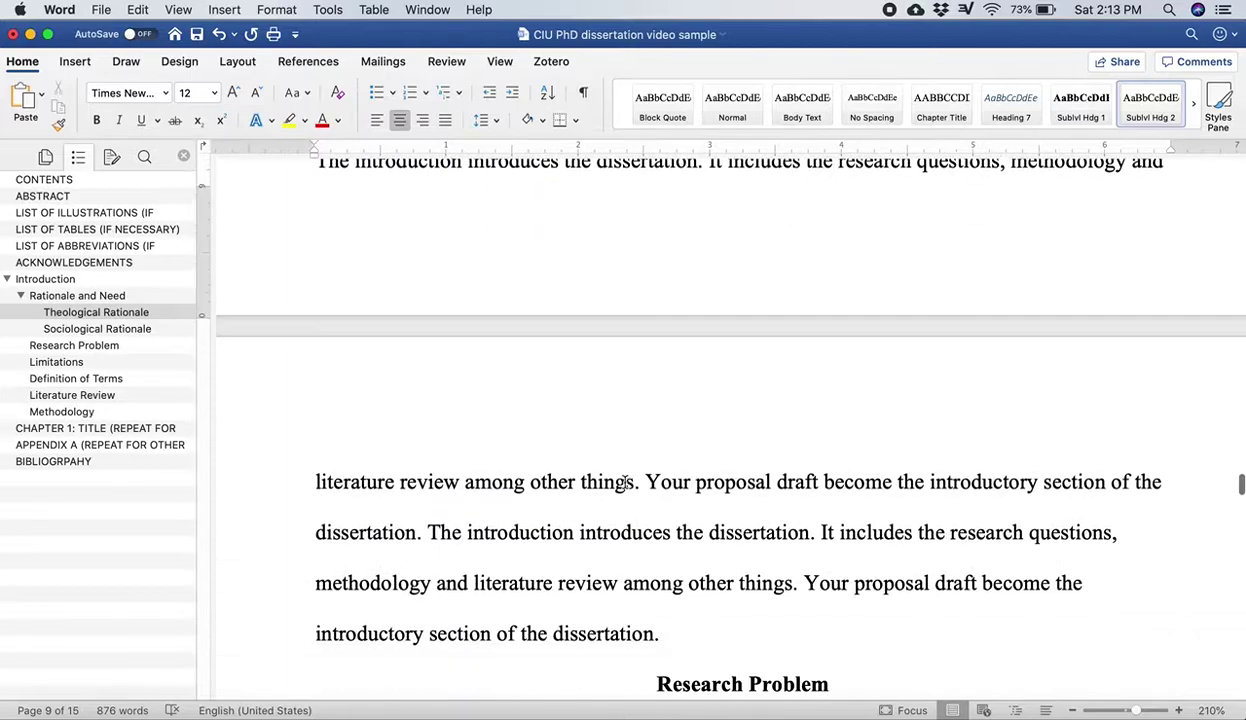
scroll(625, 485, up, 6)
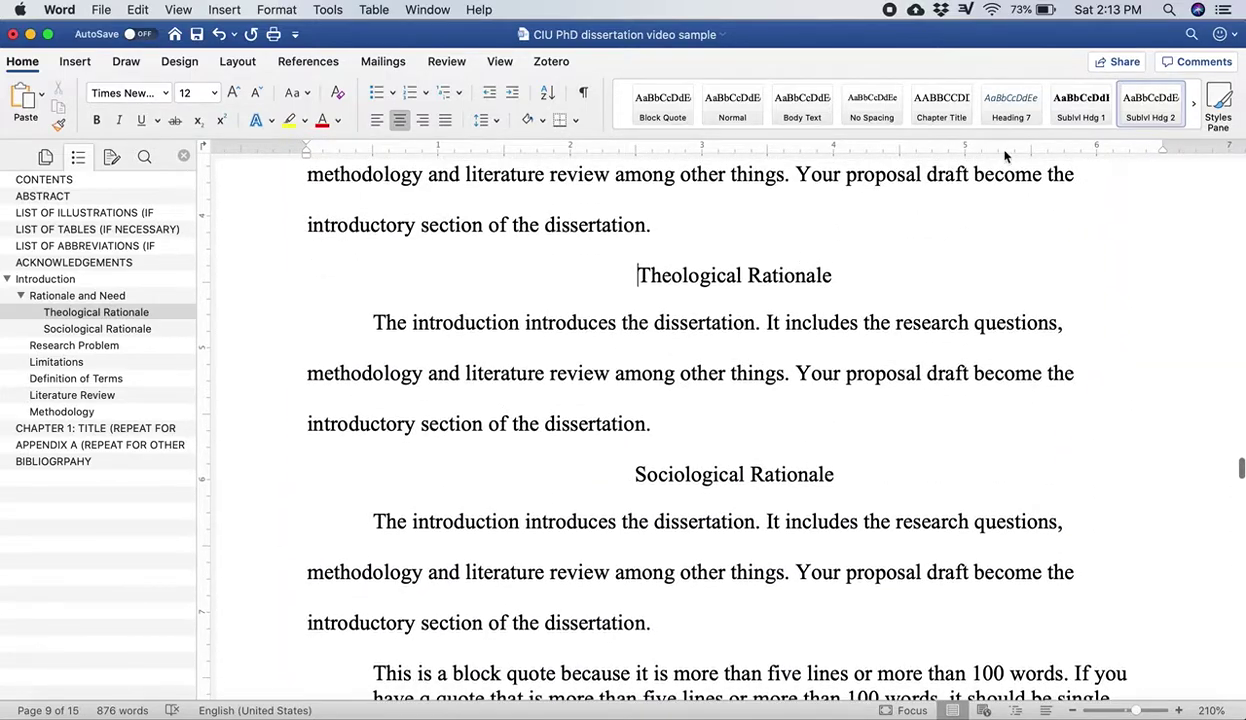
Step: Look at the lower-level subheading styles and jump through the Introduction's subheadings from "Sociological Rationale" to "Methodology"
click(1193, 105)
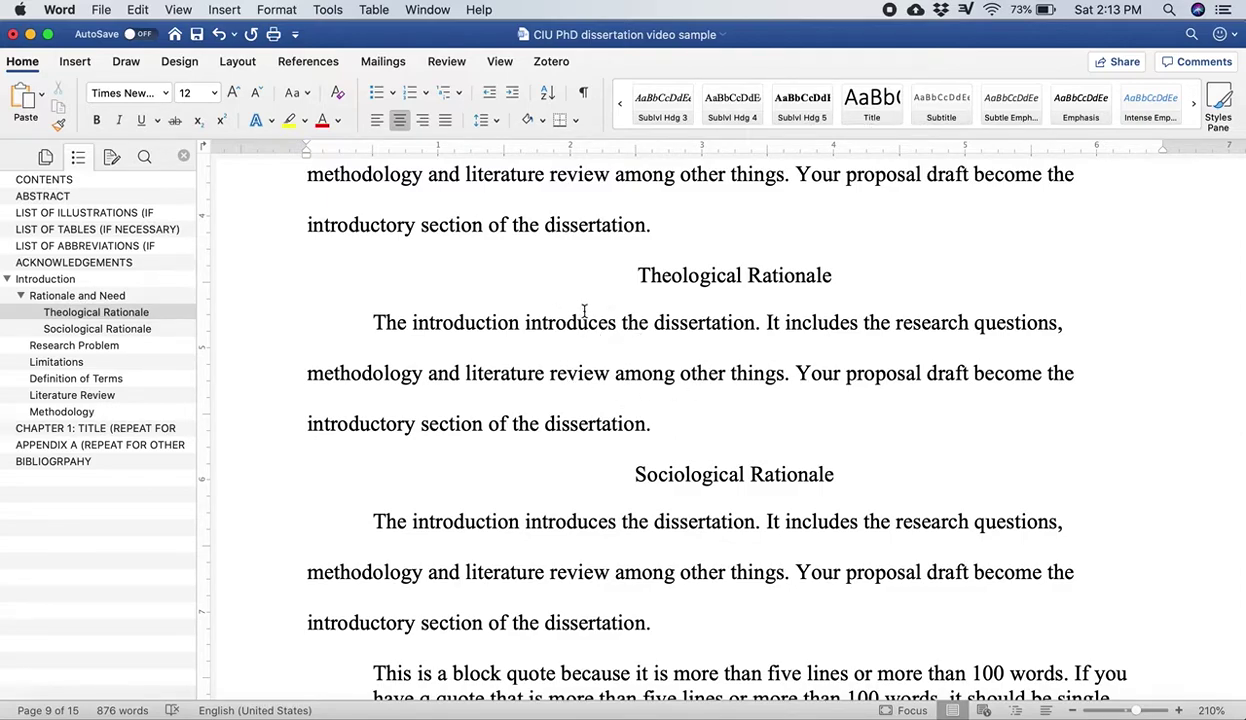
click(75, 333)
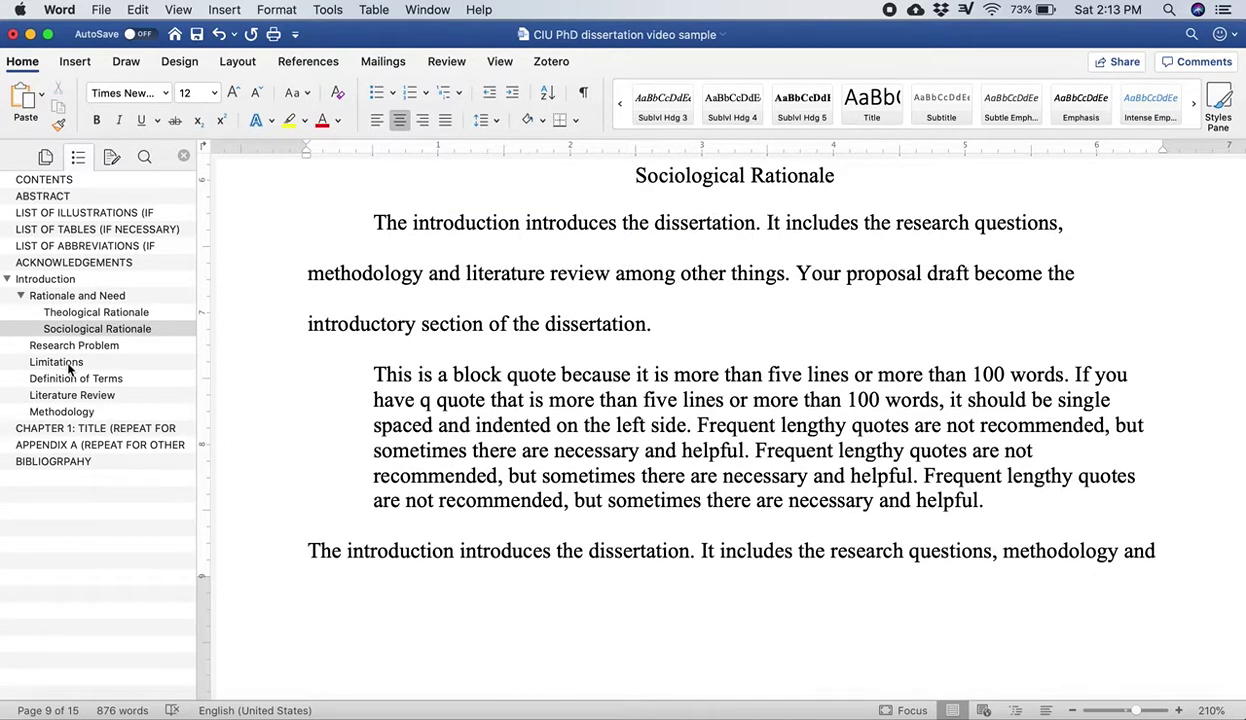
click(69, 365)
click(68, 398)
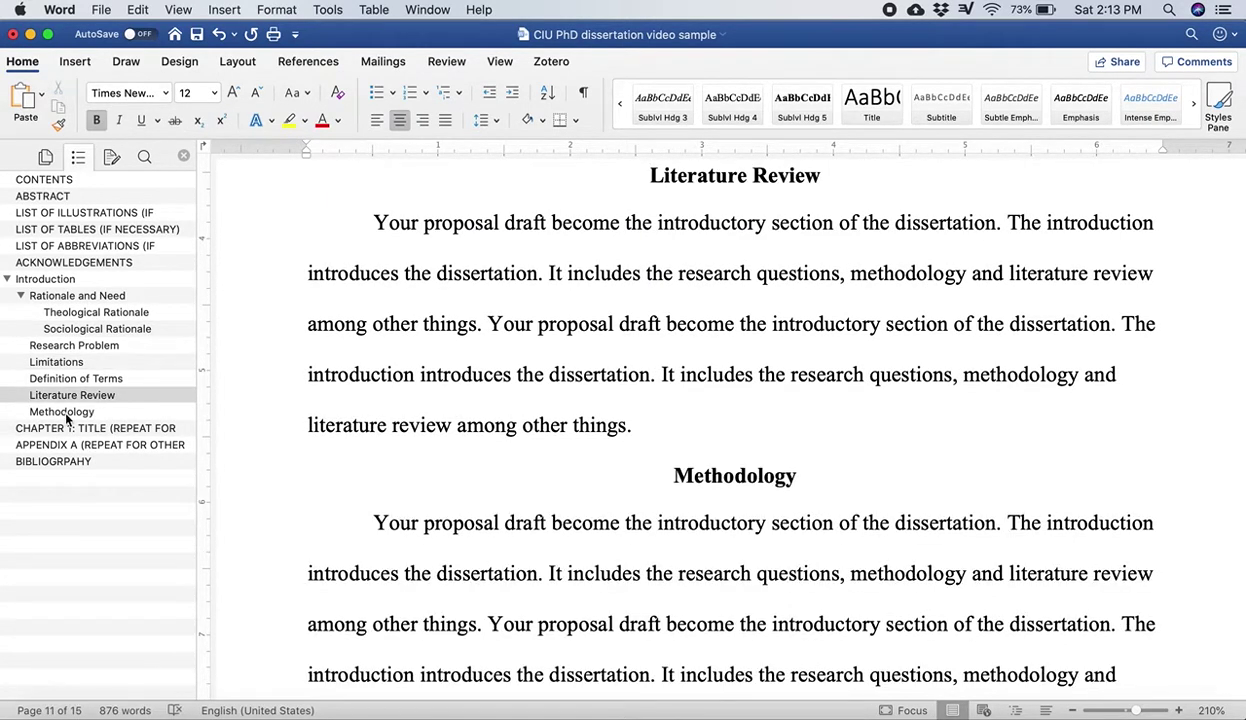
click(64, 413)
Step: Review the "Rationale and Need" section with its second-level subheadings, and collapse and re-expand its entry in the document outline
click(62, 298)
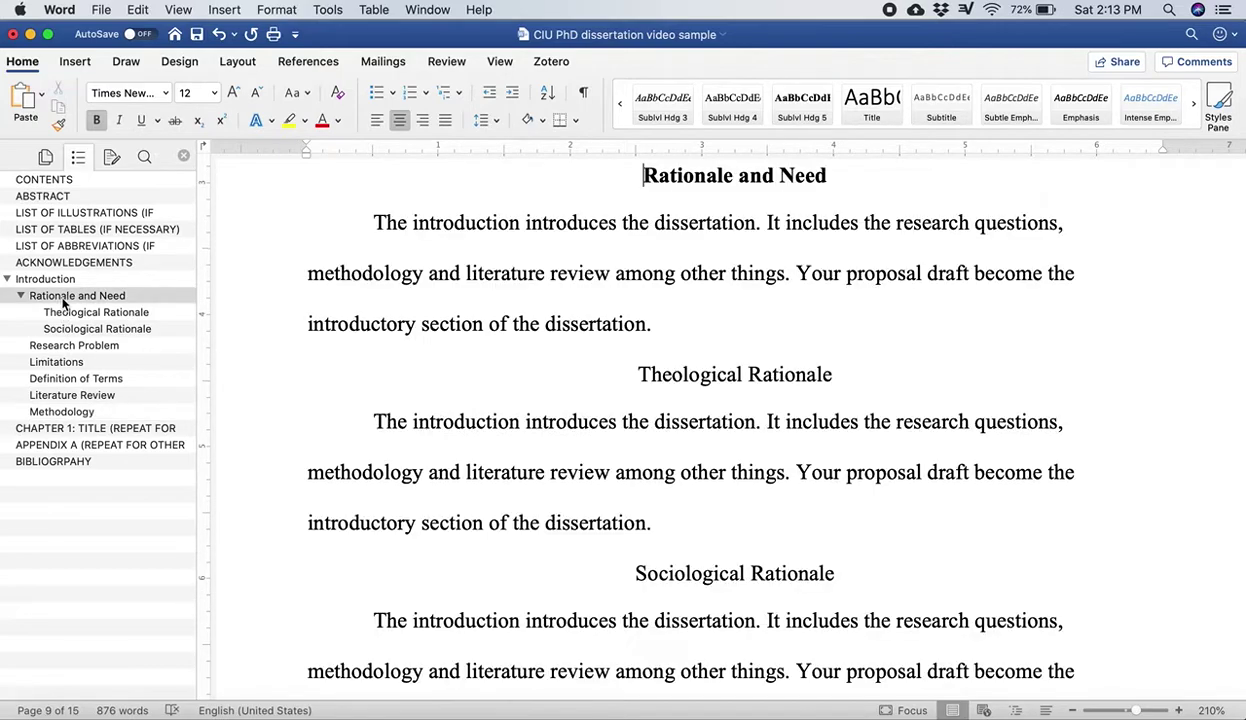
click(72, 314)
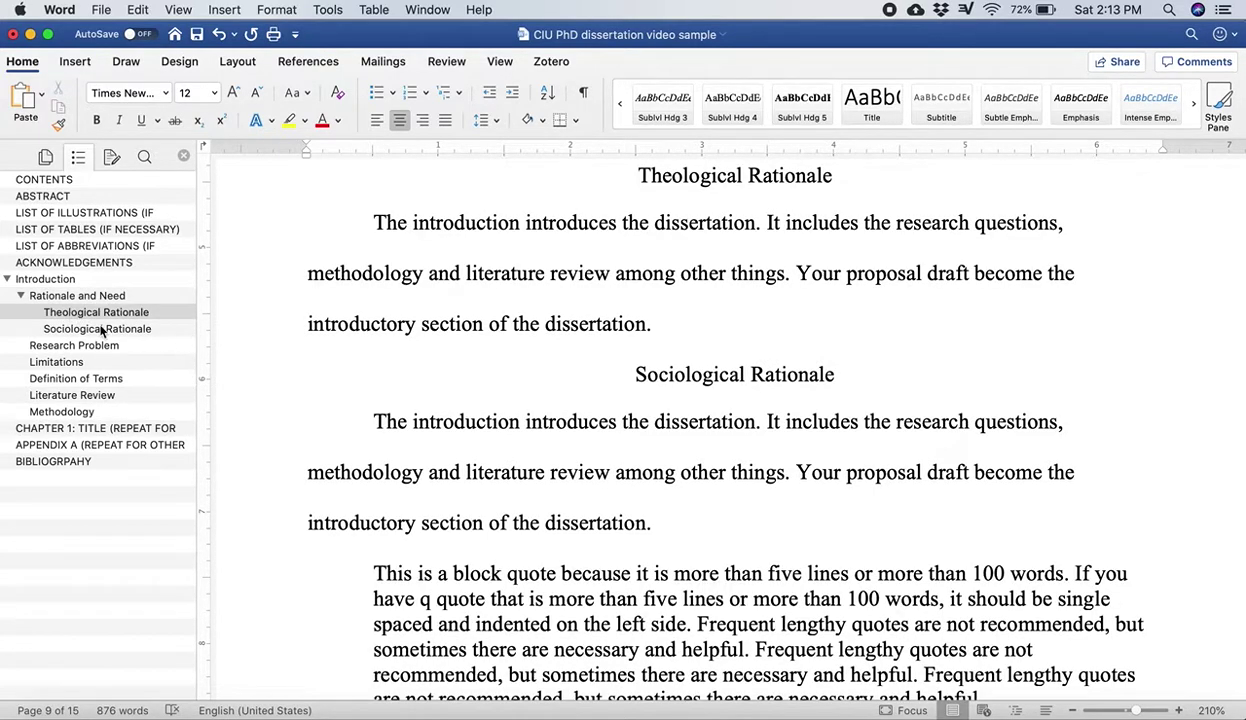
scroll(548, 322, up, 2)
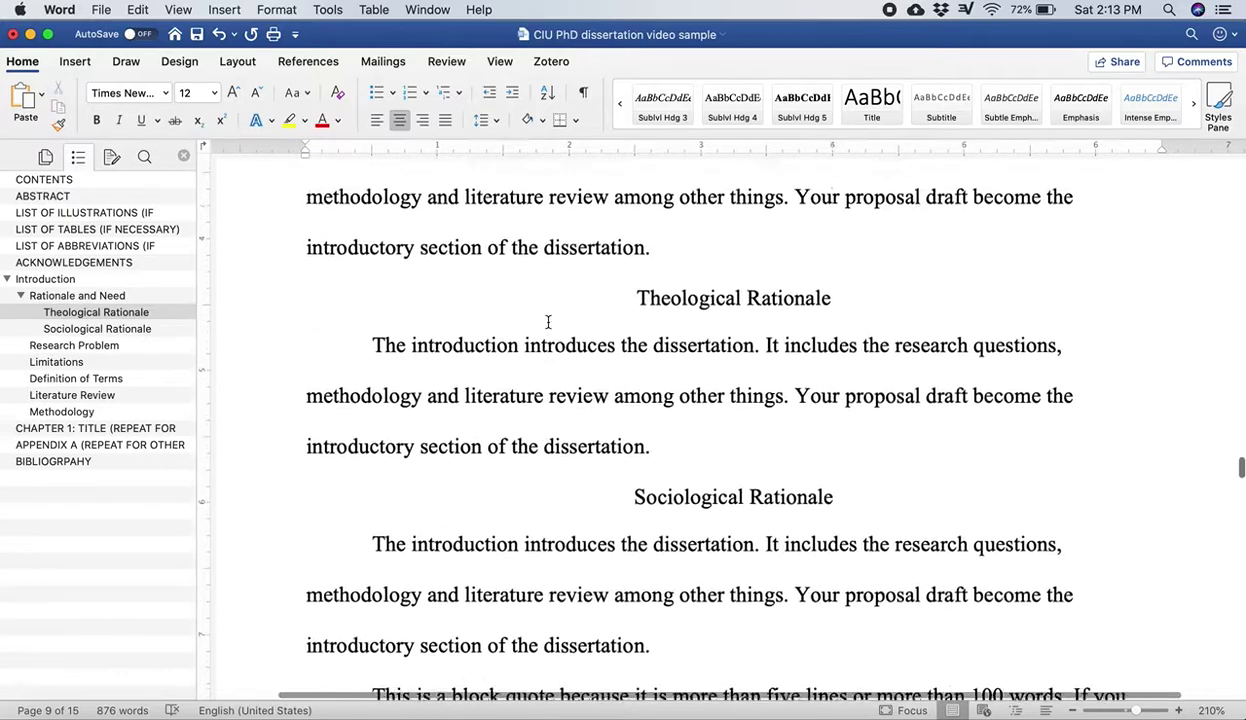
scroll(548, 322, down, 5)
scroll(548, 322, up, 10)
scroll(548, 322, down, 5)
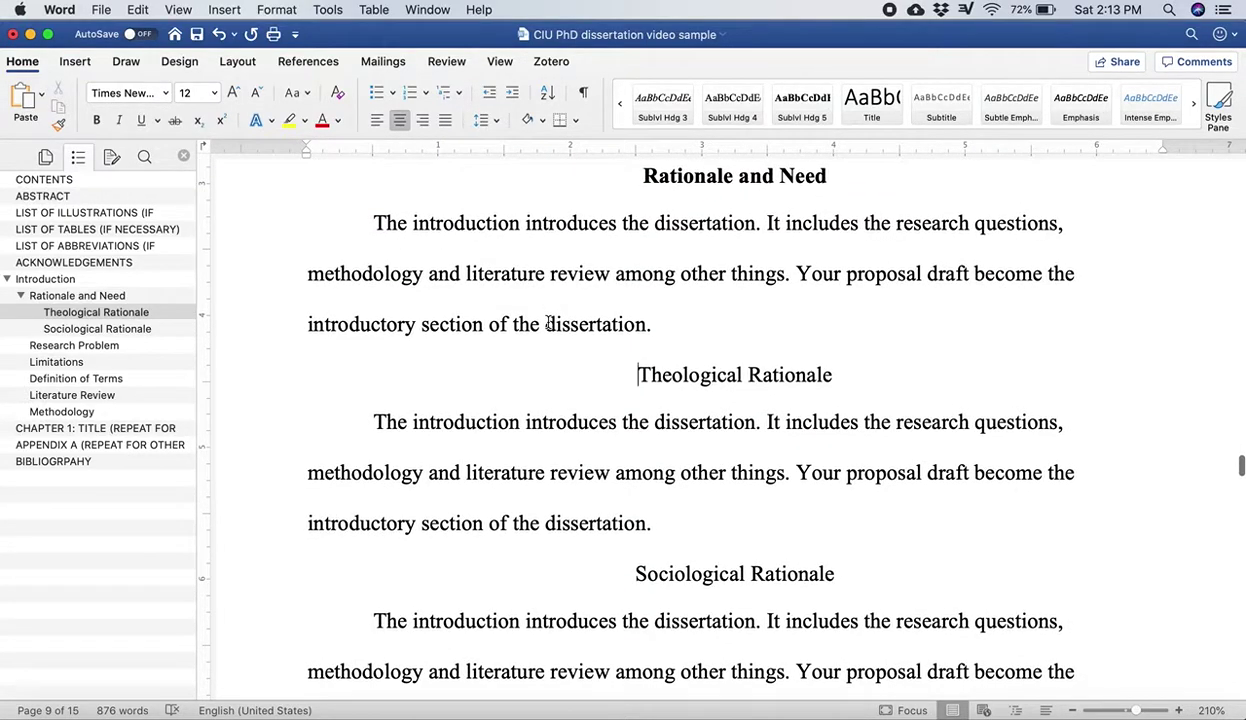
click(20, 296)
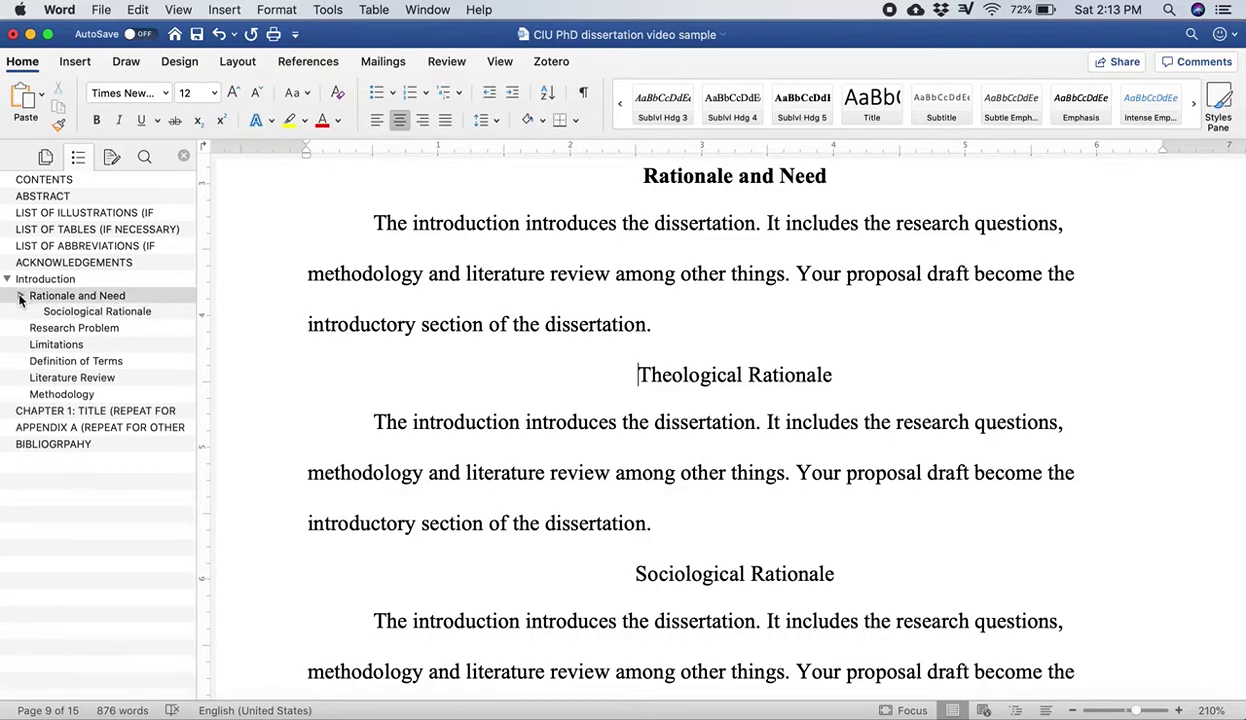
click(20, 296)
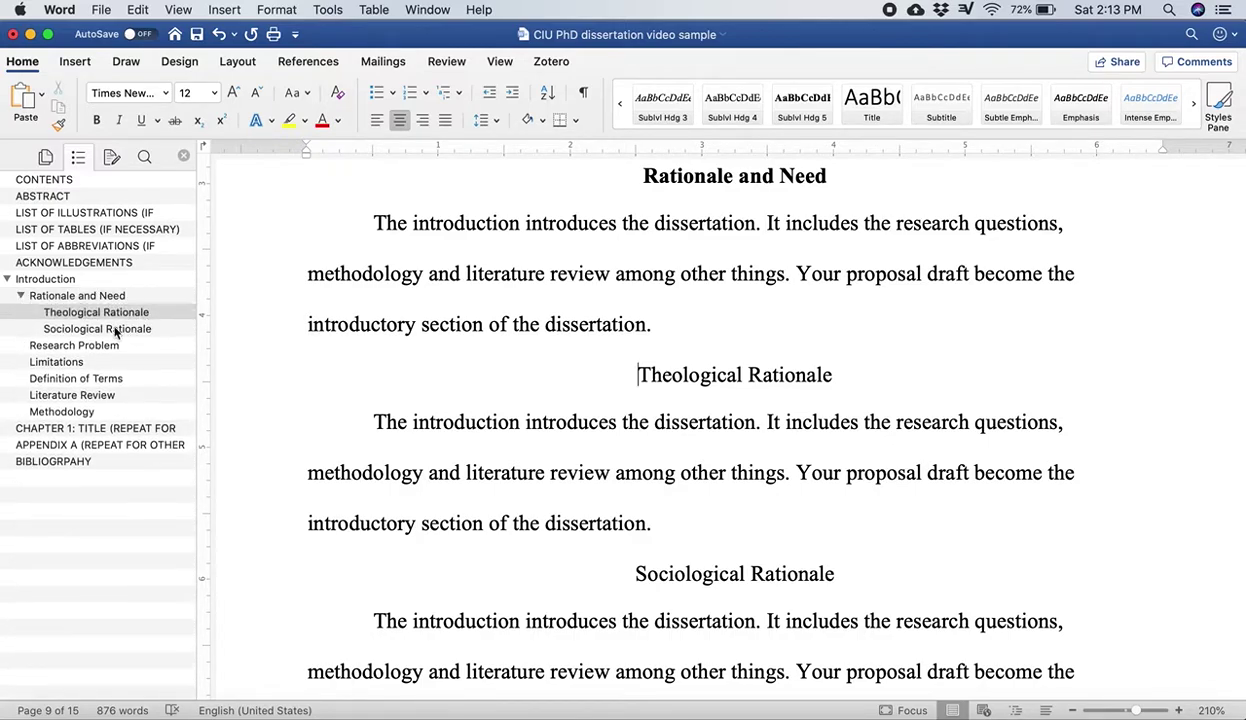